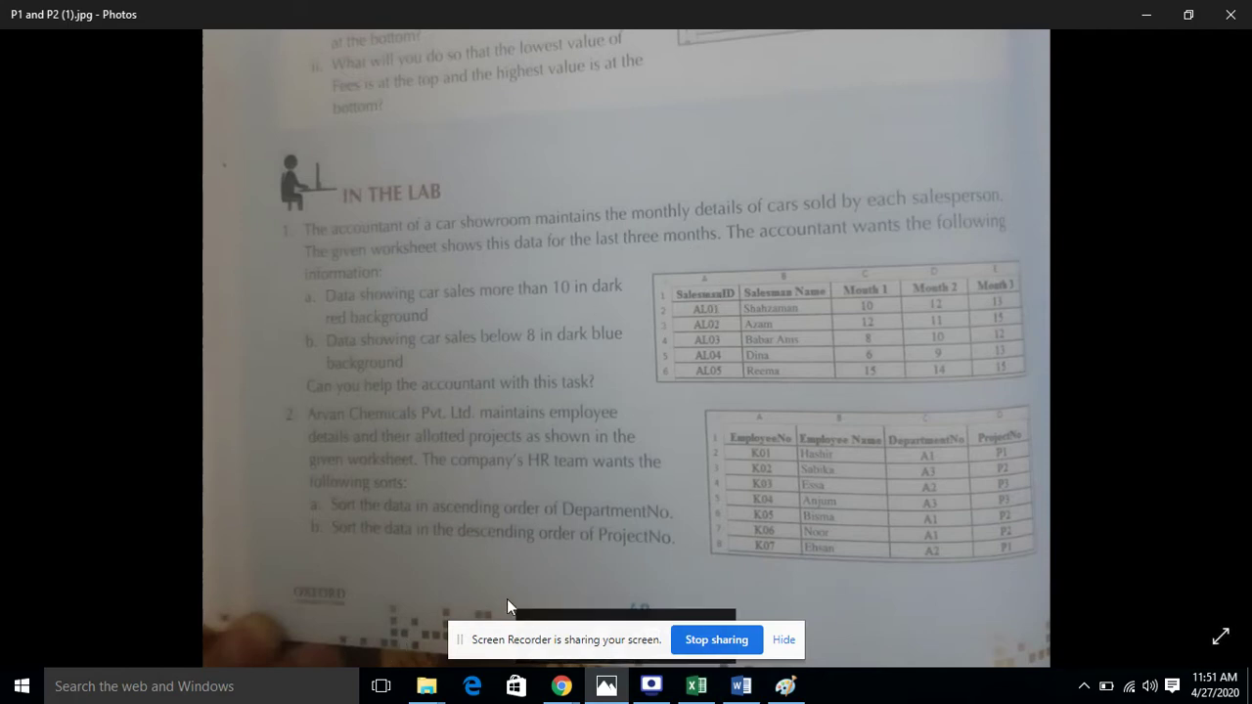
Advance the Photos viewer from P1 and P2 (1).jpg to P3 and P4.jpg
left_click_drag(548, 631, 906, 634)
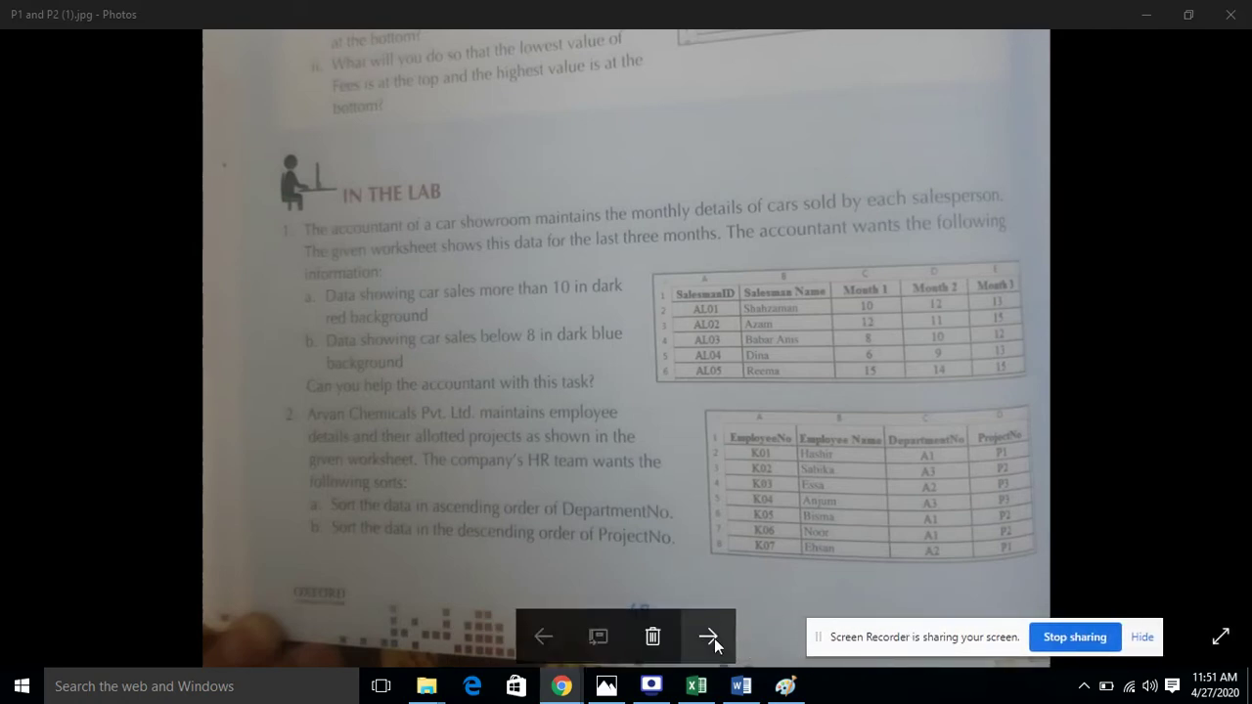
left_click(714, 637)
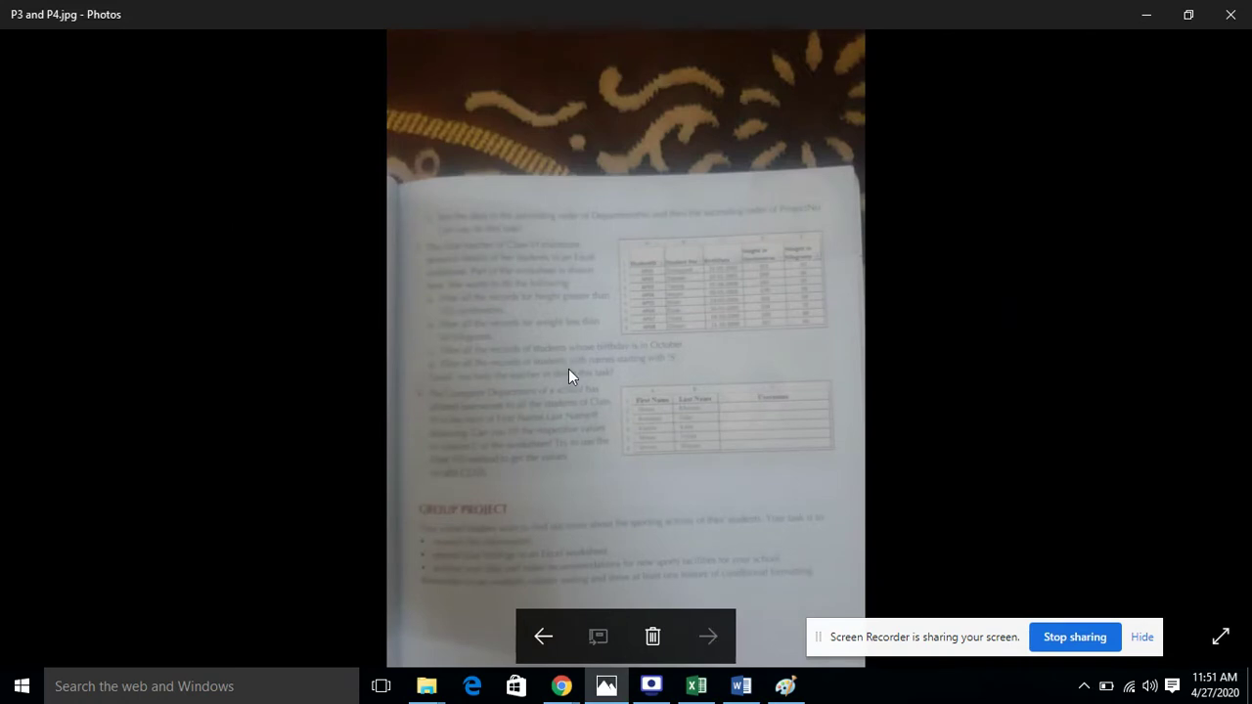
Zoom into P3 and P4.jpg to read question 4, then switch to the Chapter 3 Data workbook
scroll(568, 368, "up", 2)
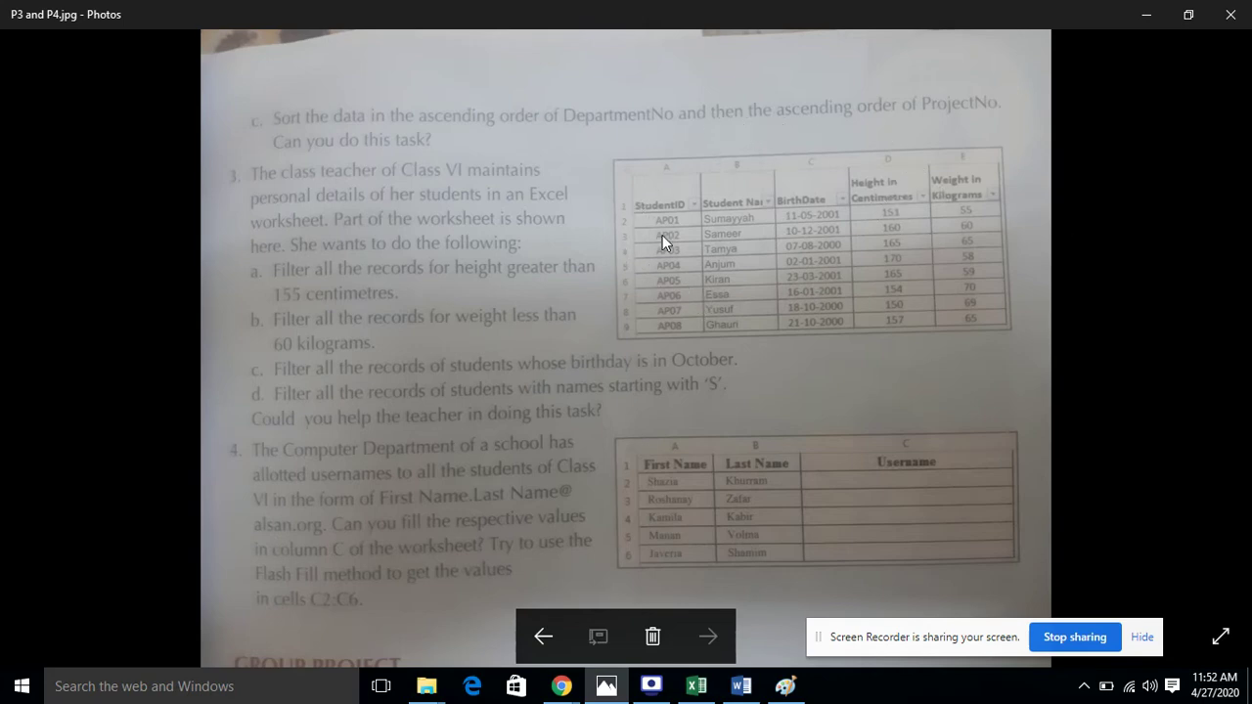
left_click(696, 686)
Widen columns B, D and E so Student Name, Height in Centimeters and Weight in Kilograms fit
left_click(847, 410)
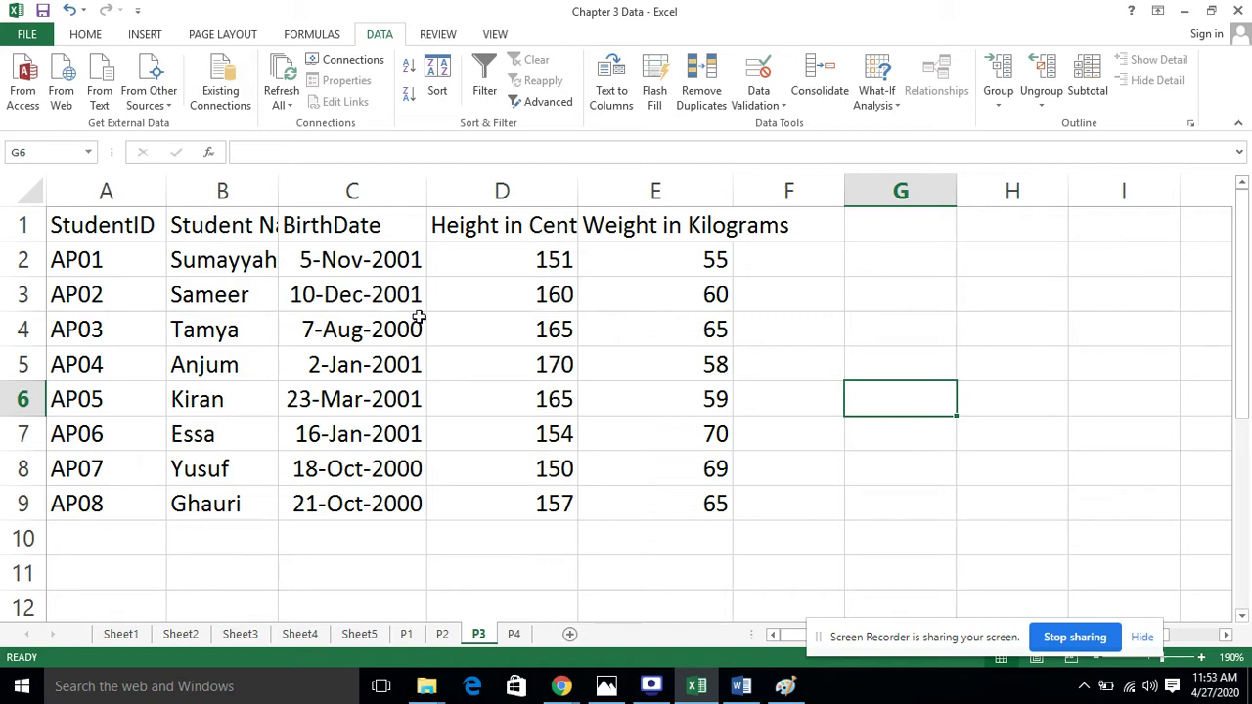
left_click(144, 230)
left_click_drag(279, 196, 335, 196)
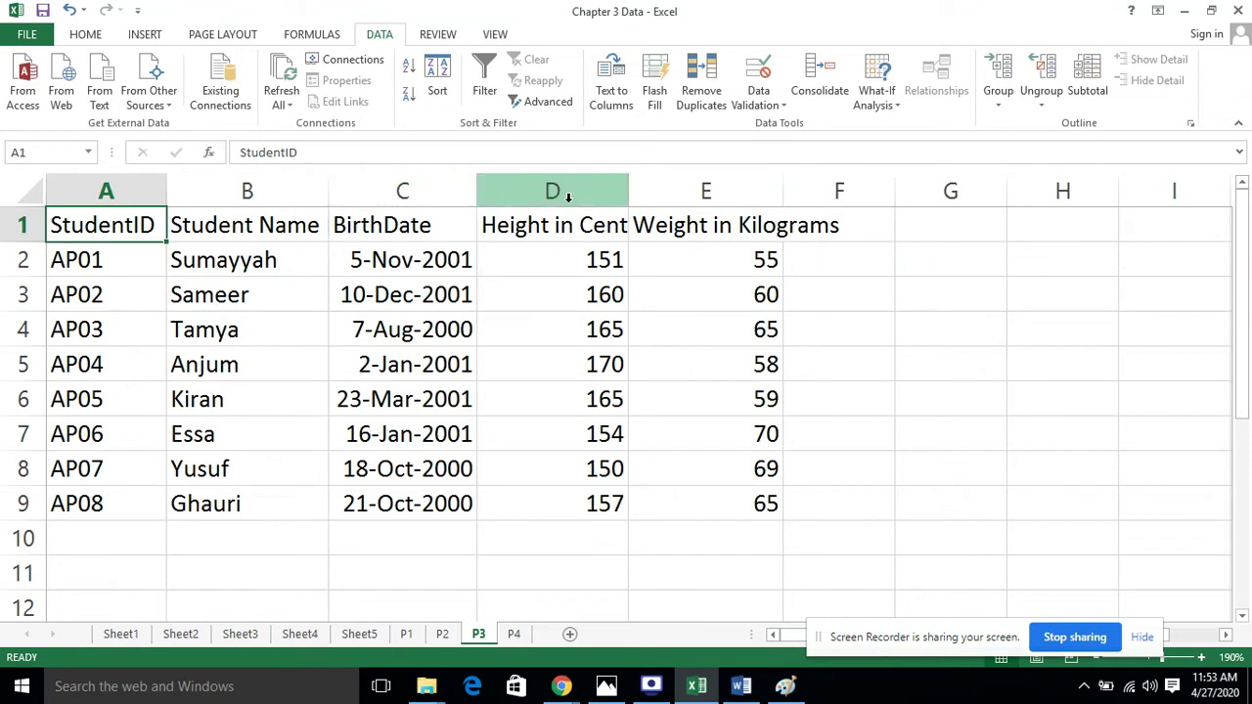
left_click_drag(627, 195, 693, 194)
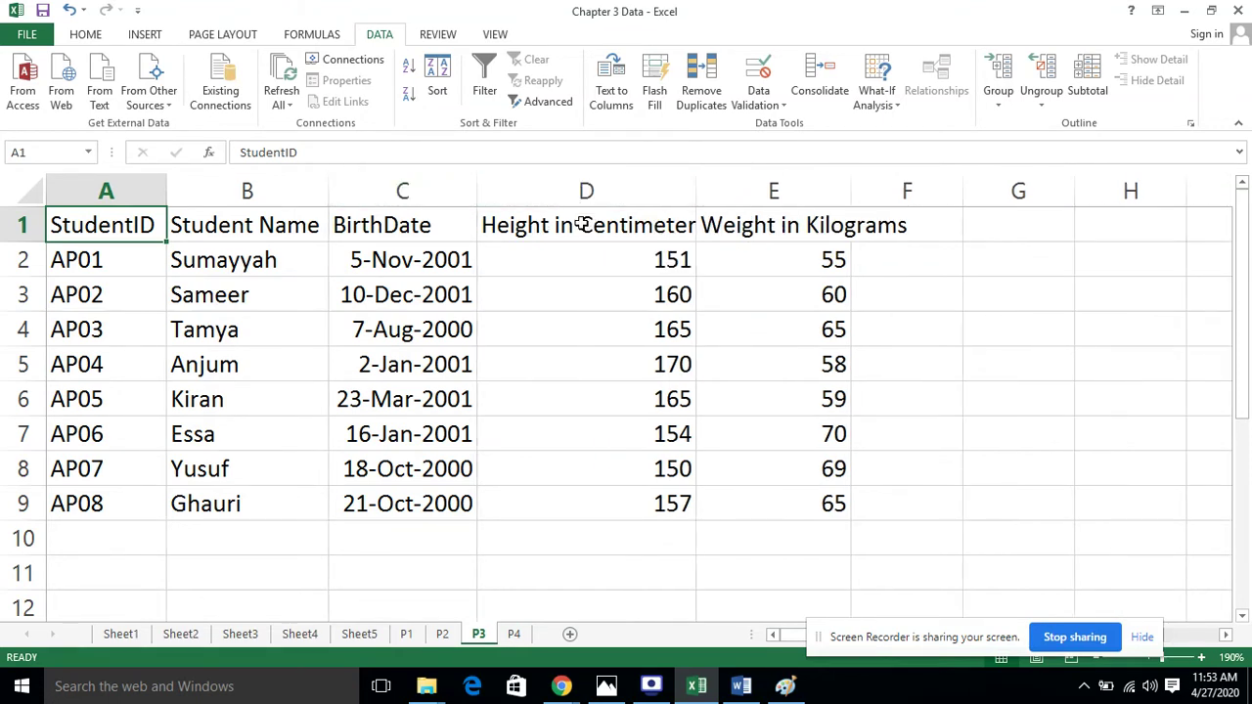
left_click_drag(697, 193, 714, 194)
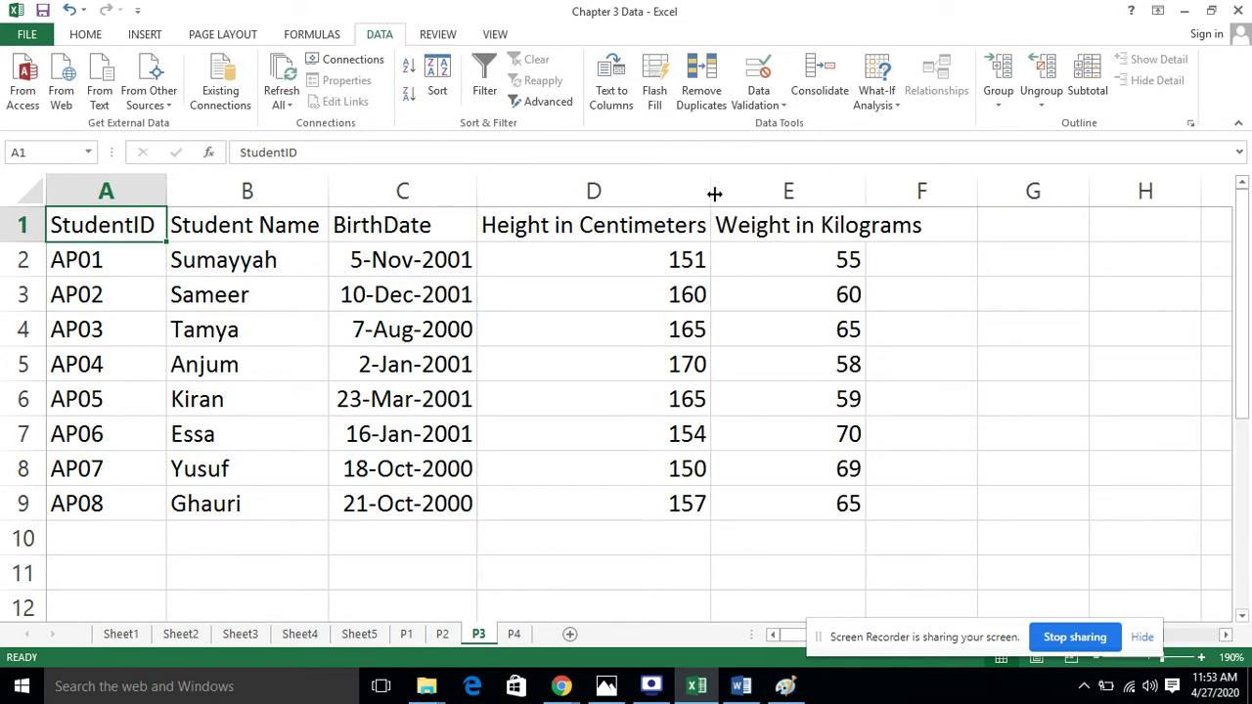
left_click_drag(866, 193, 922, 193)
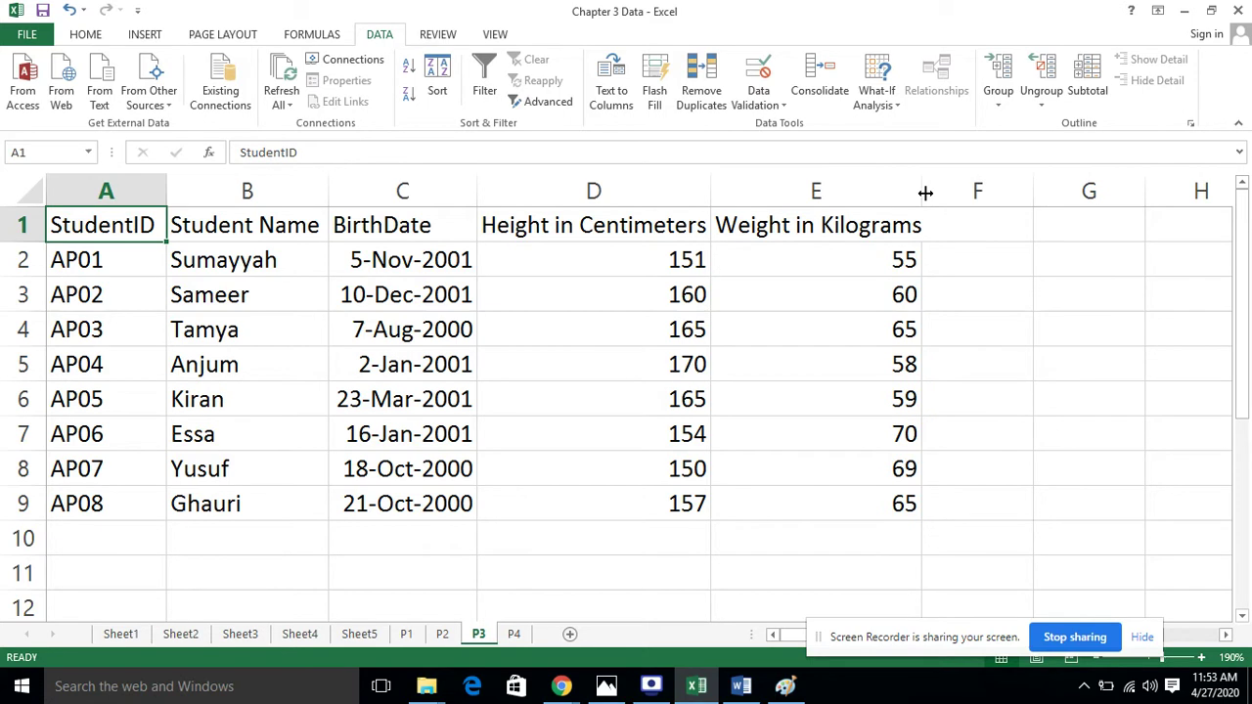
left_click(1002, 321)
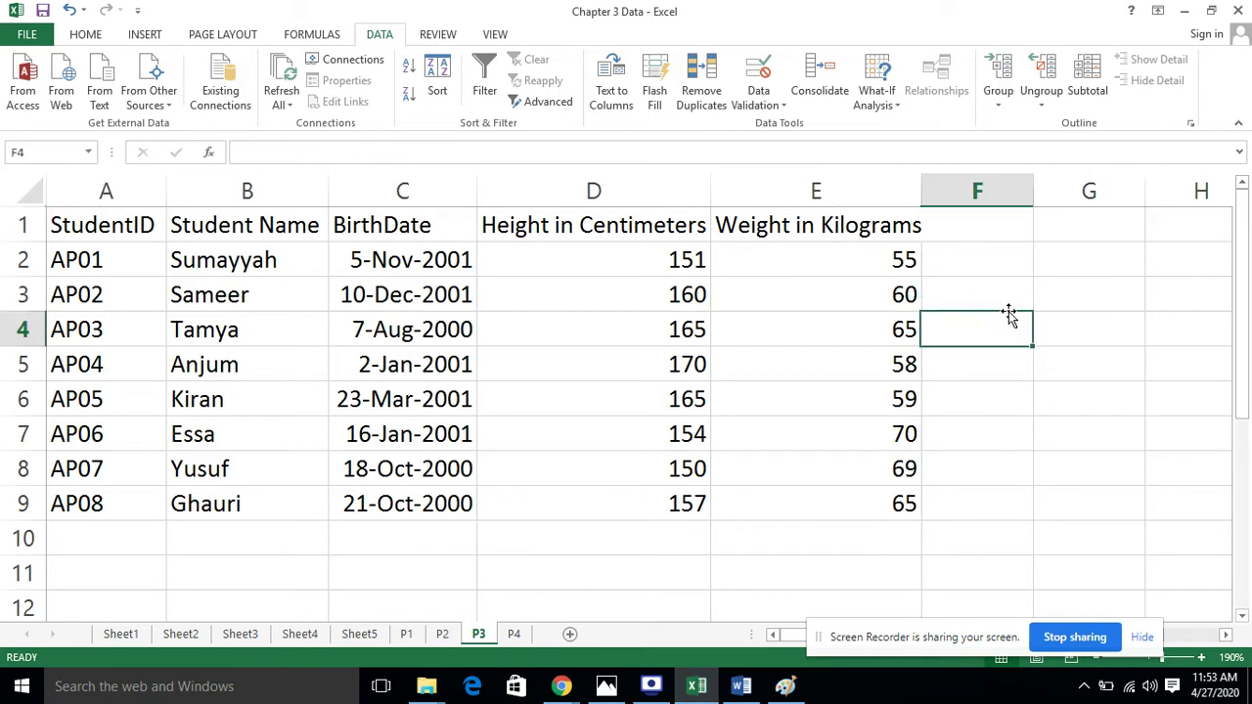
left_click(110, 219)
Centre-align table A1:E9 and left-align the student names in column B
left_click_drag(223, 259, 800, 513)
left_click(85, 35)
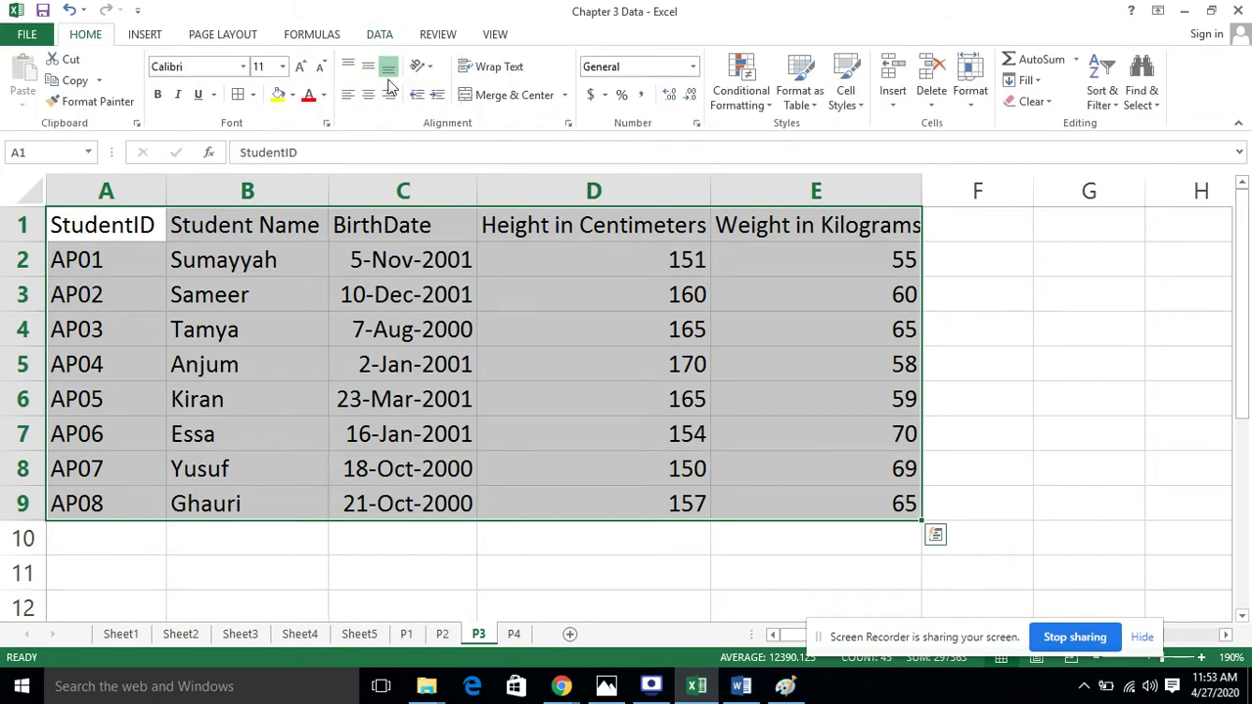
left_click(369, 93)
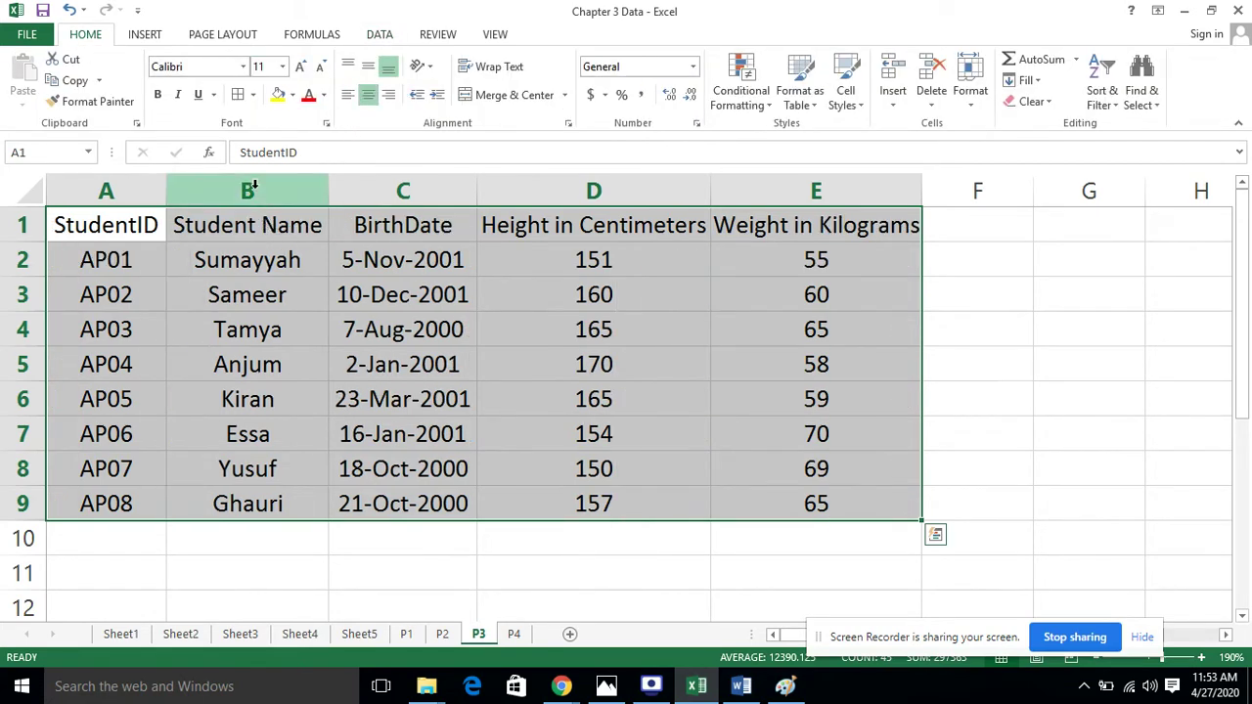
left_click(252, 190)
left_click(347, 94)
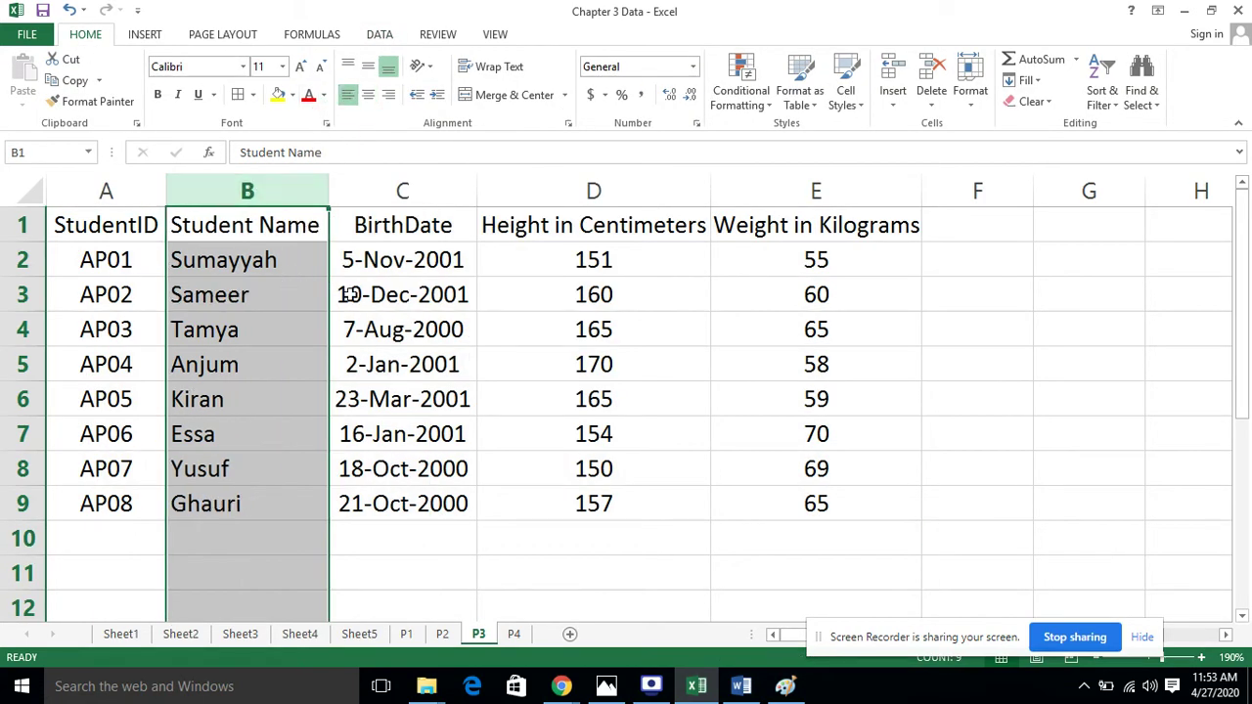
left_click(452, 336)
Apply All Borders to every cell of A1:E9
left_click_drag(137, 215, 828, 502)
left_click(238, 94)
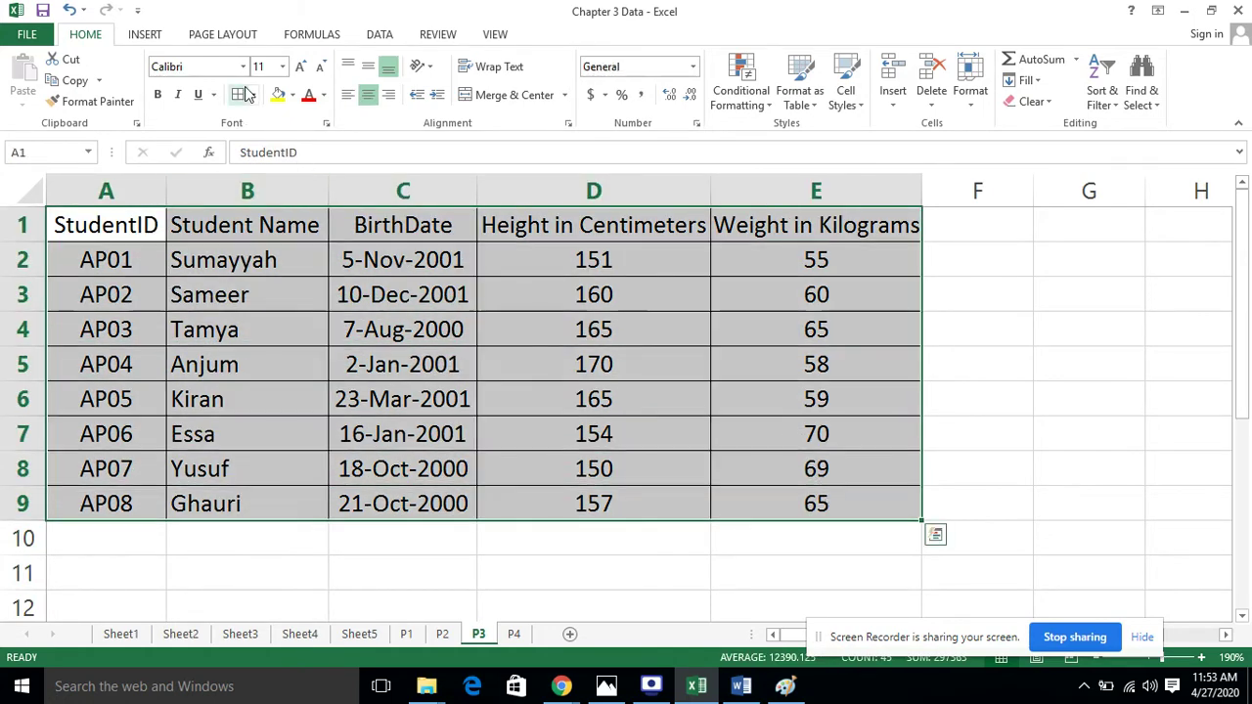
left_click(993, 337)
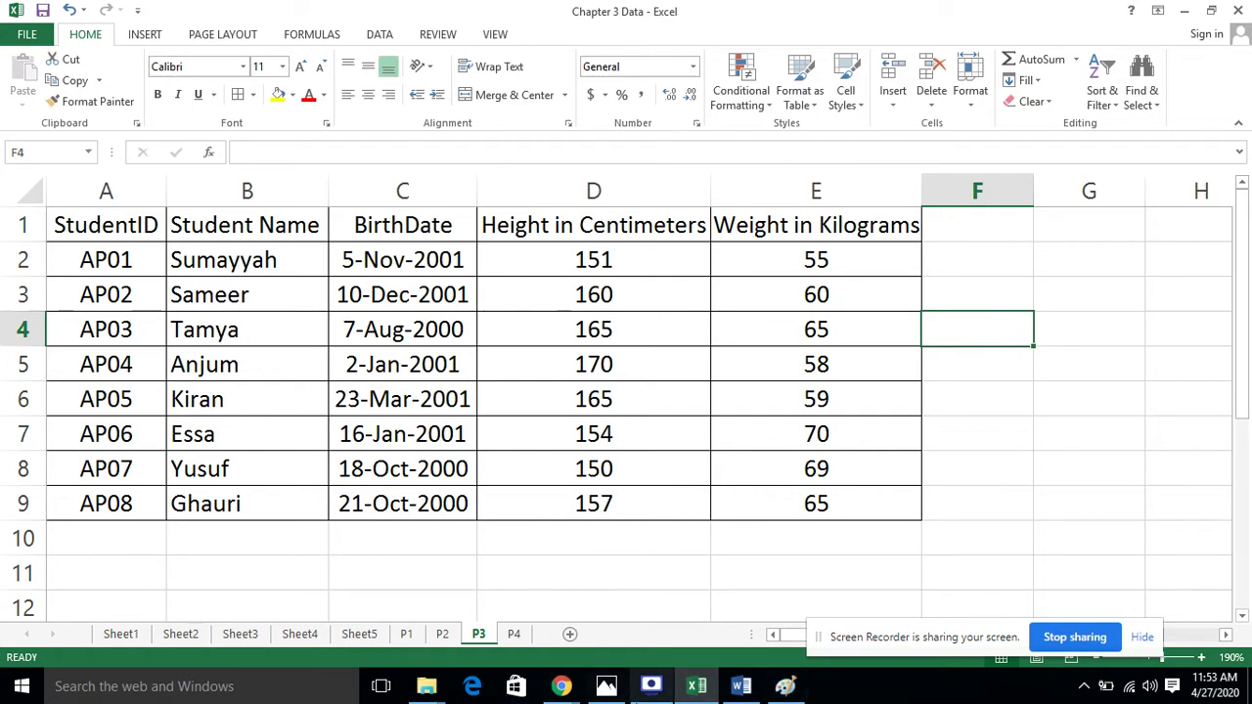
left_click(494, 404)
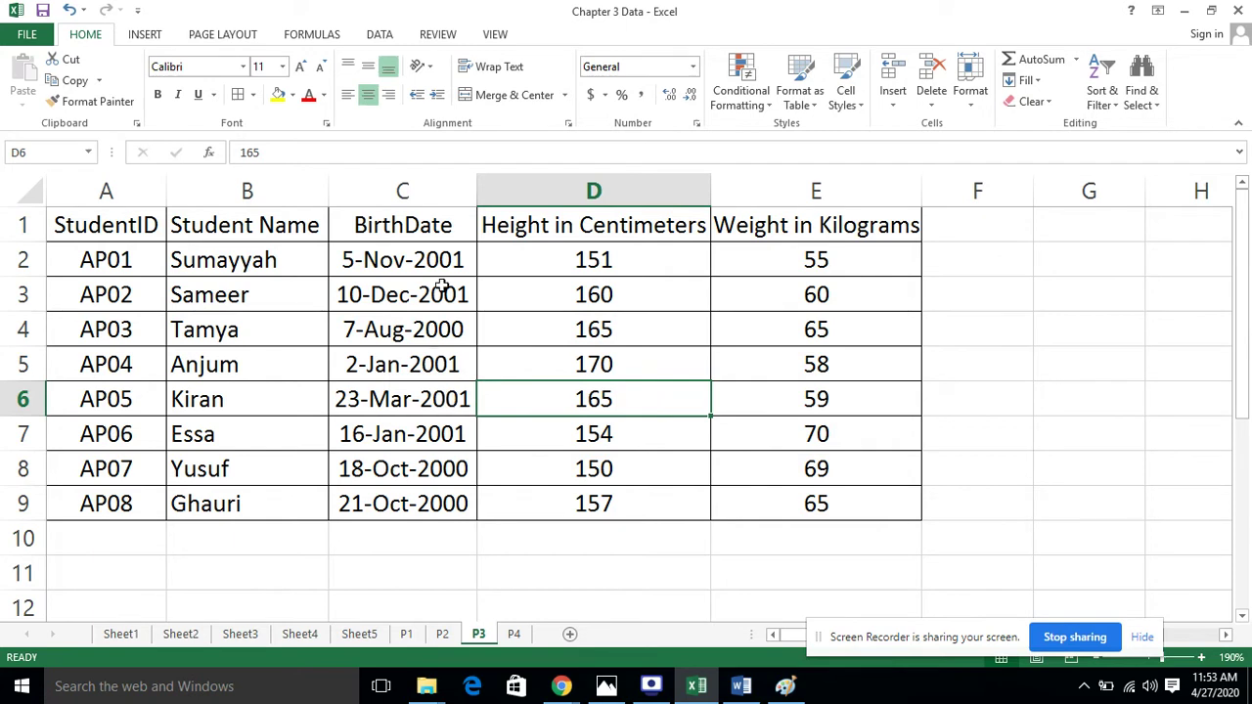
left_click_drag(439, 259, 460, 503)
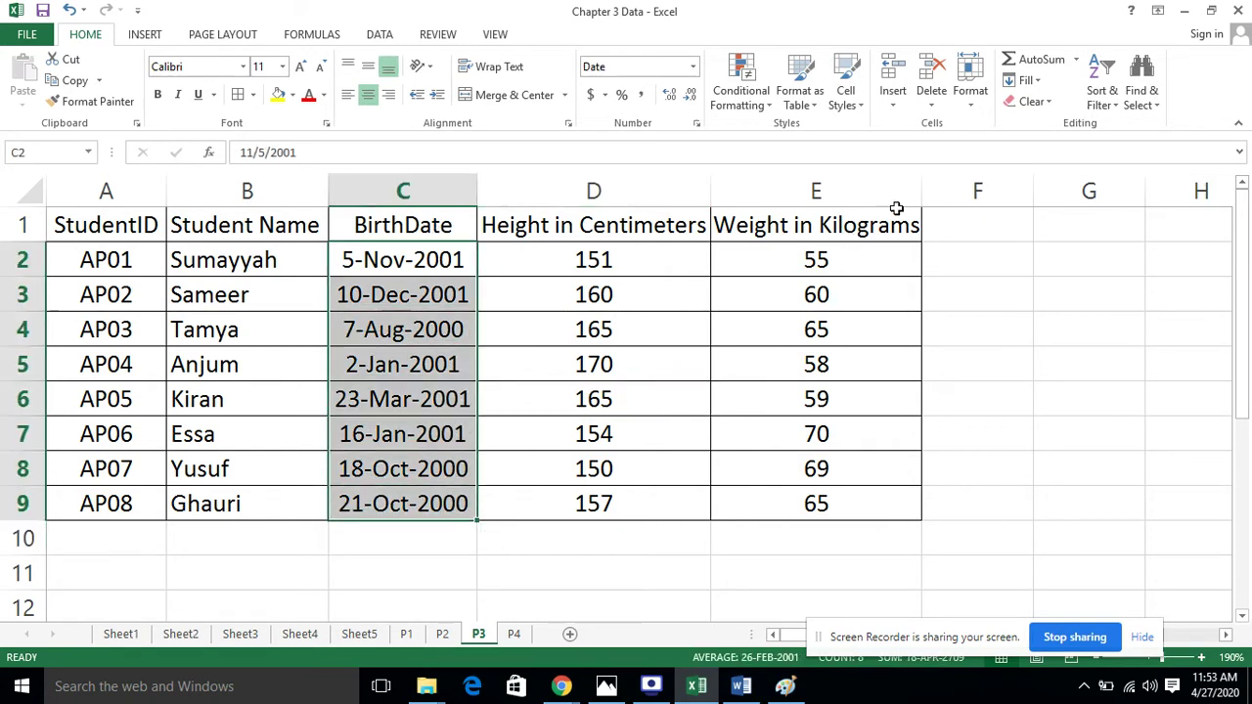
left_click(970, 83)
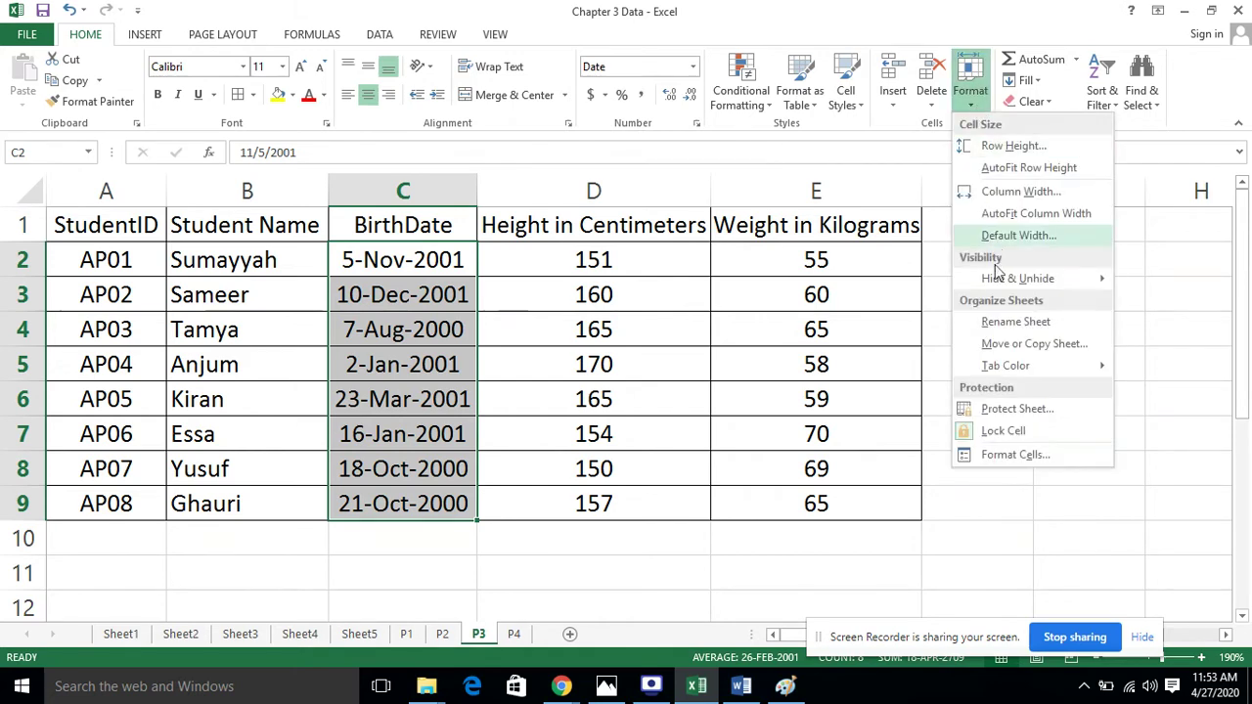
left_click(1023, 453)
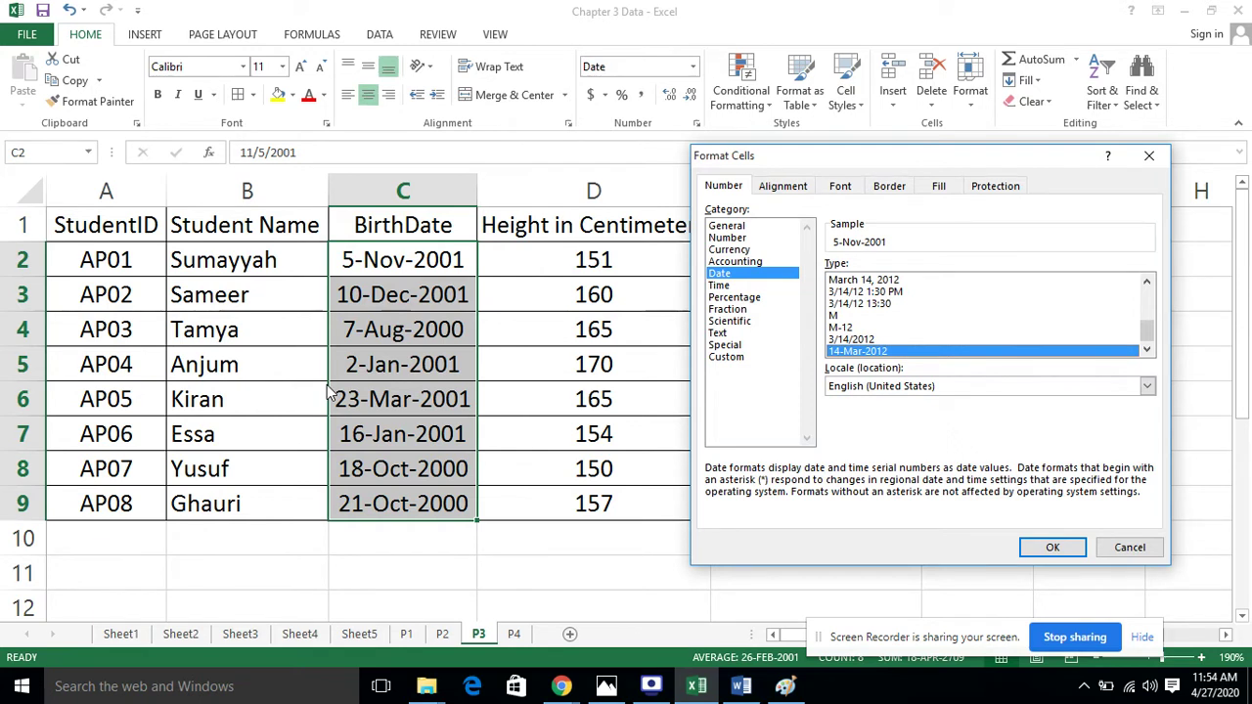
left_click(1052, 546)
left_click(515, 544)
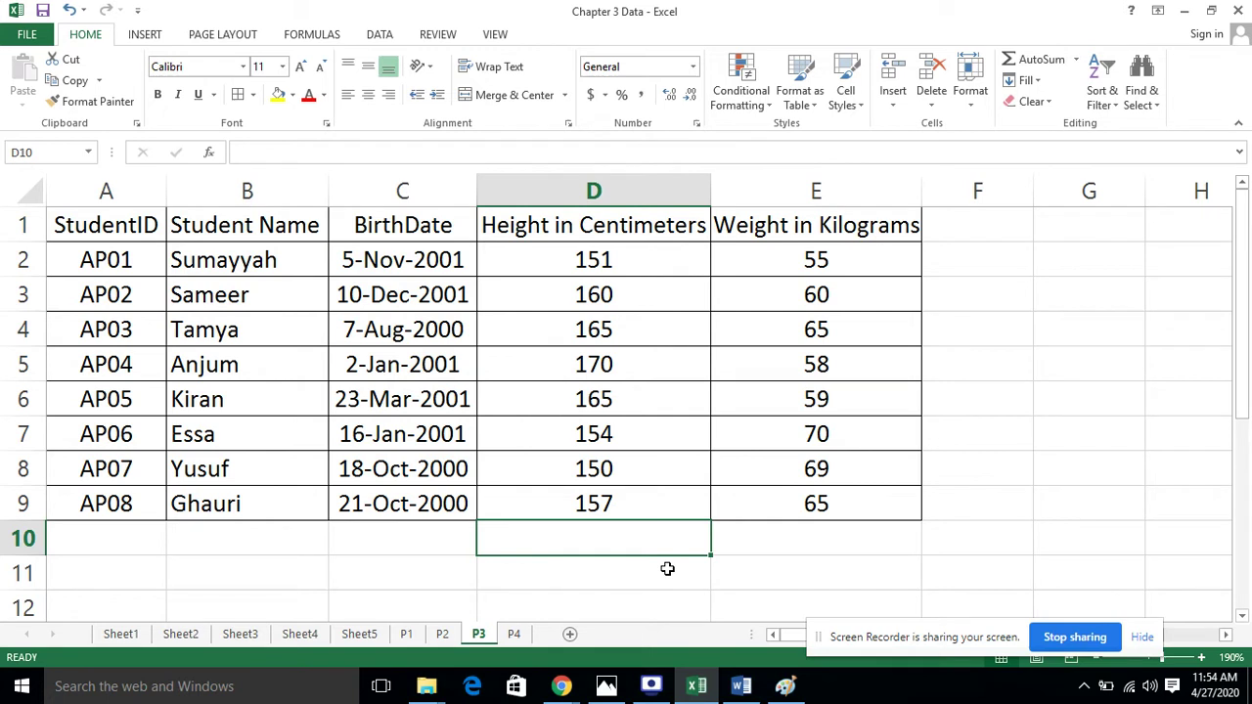
Turn on Filter for the P3 student table from the Data tab
left_click(1084, 390)
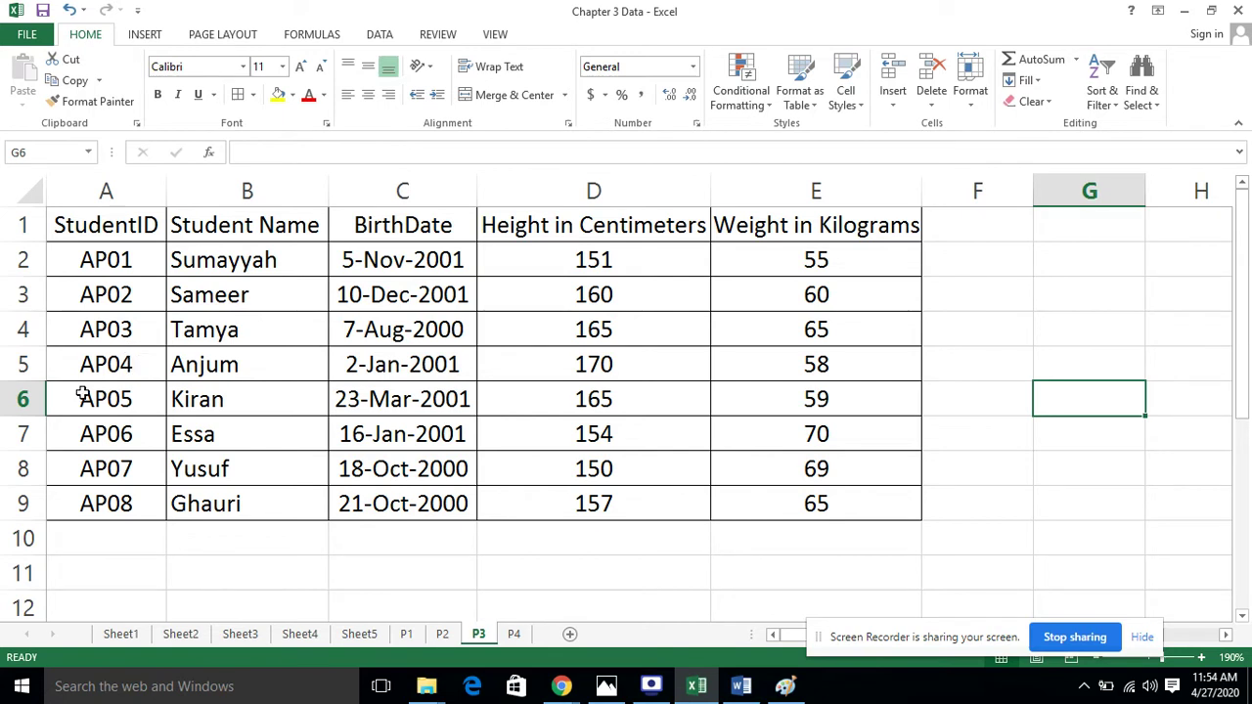
left_click(679, 466)
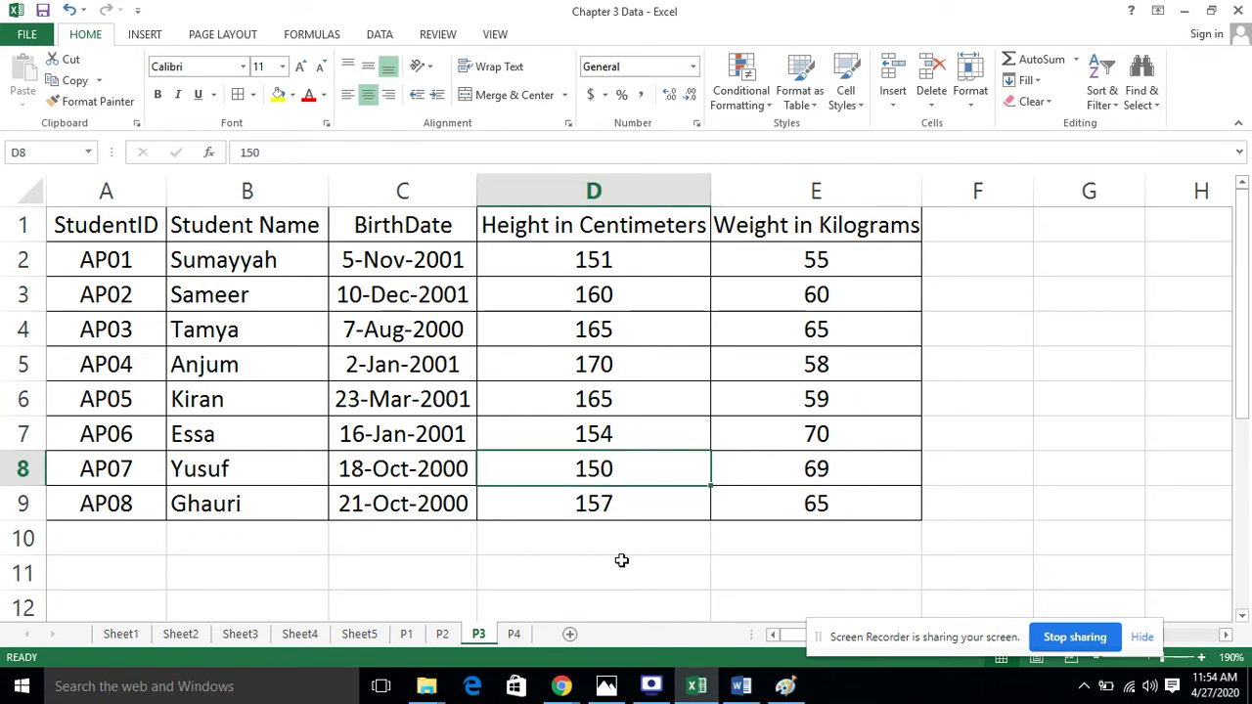
left_click(377, 37)
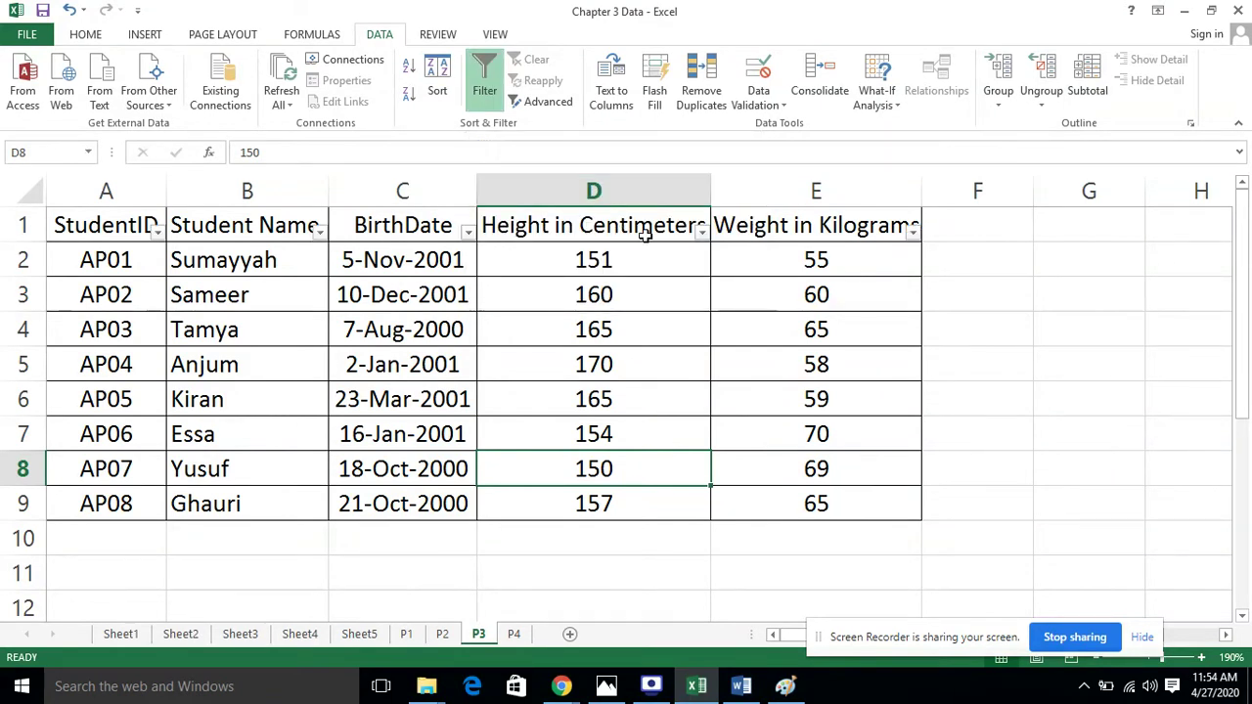
Check the Weight, BirthDate and StudentID filter drop-downs, closing each without filtering
left_click(913, 232)
left_click(913, 235)
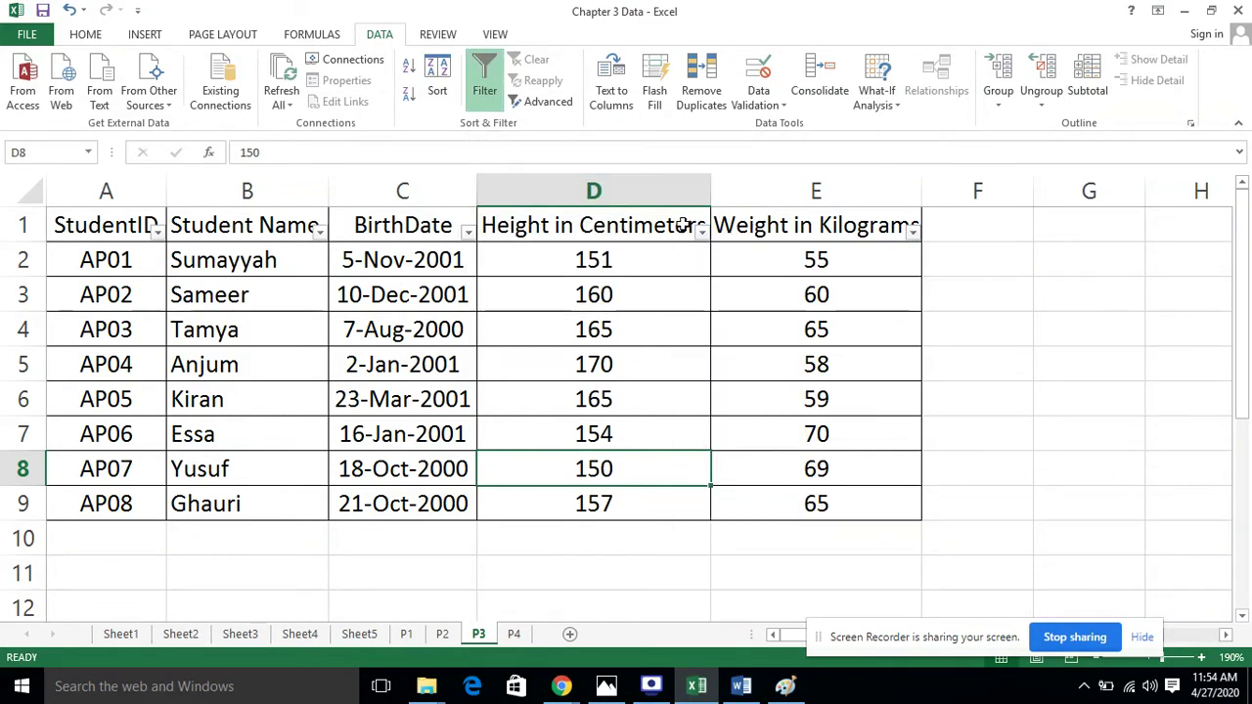
left_click(469, 244)
left_click(470, 236)
left_click(469, 238)
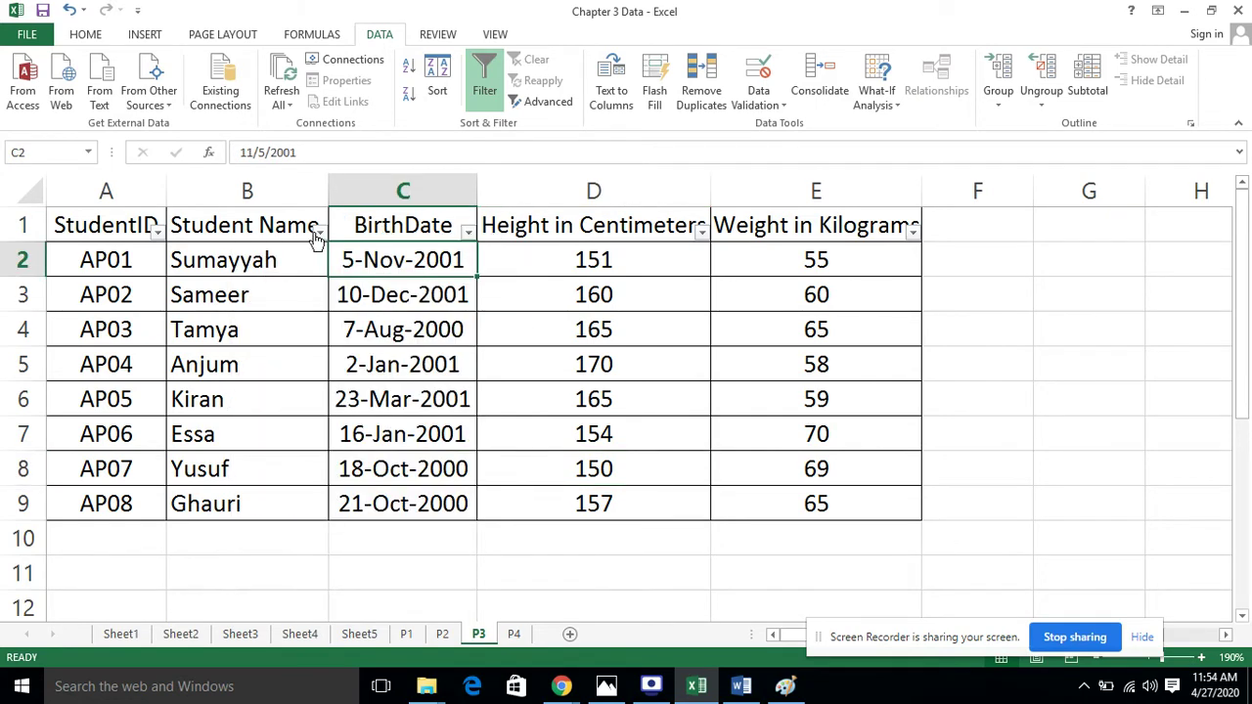
left_click(156, 233)
left_click(157, 233)
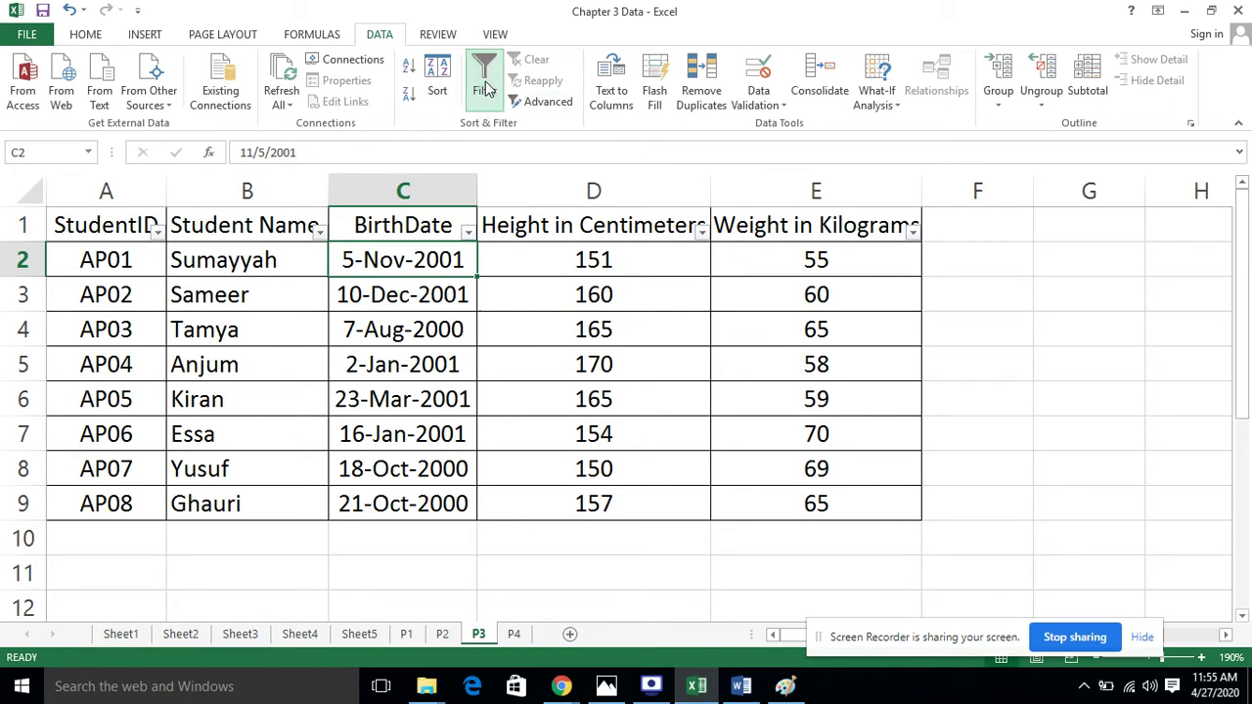
left_click(850, 286)
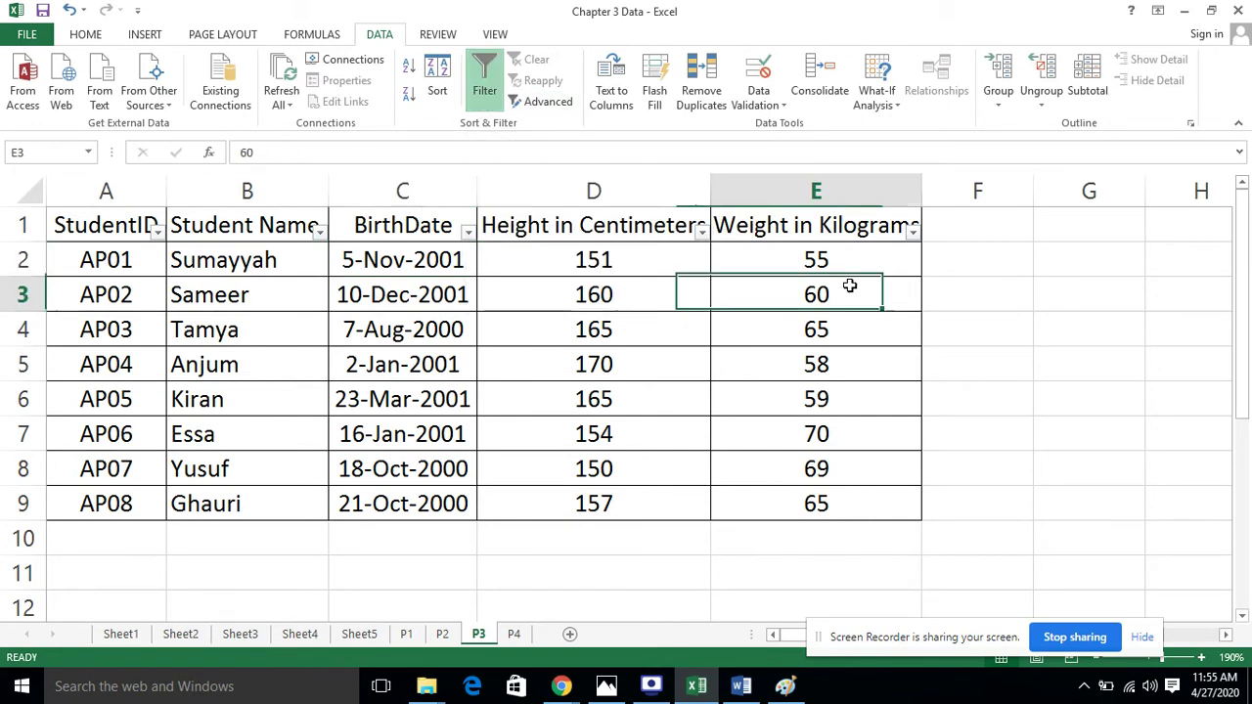
left_click(913, 233)
left_click(915, 235)
left_click(1037, 254)
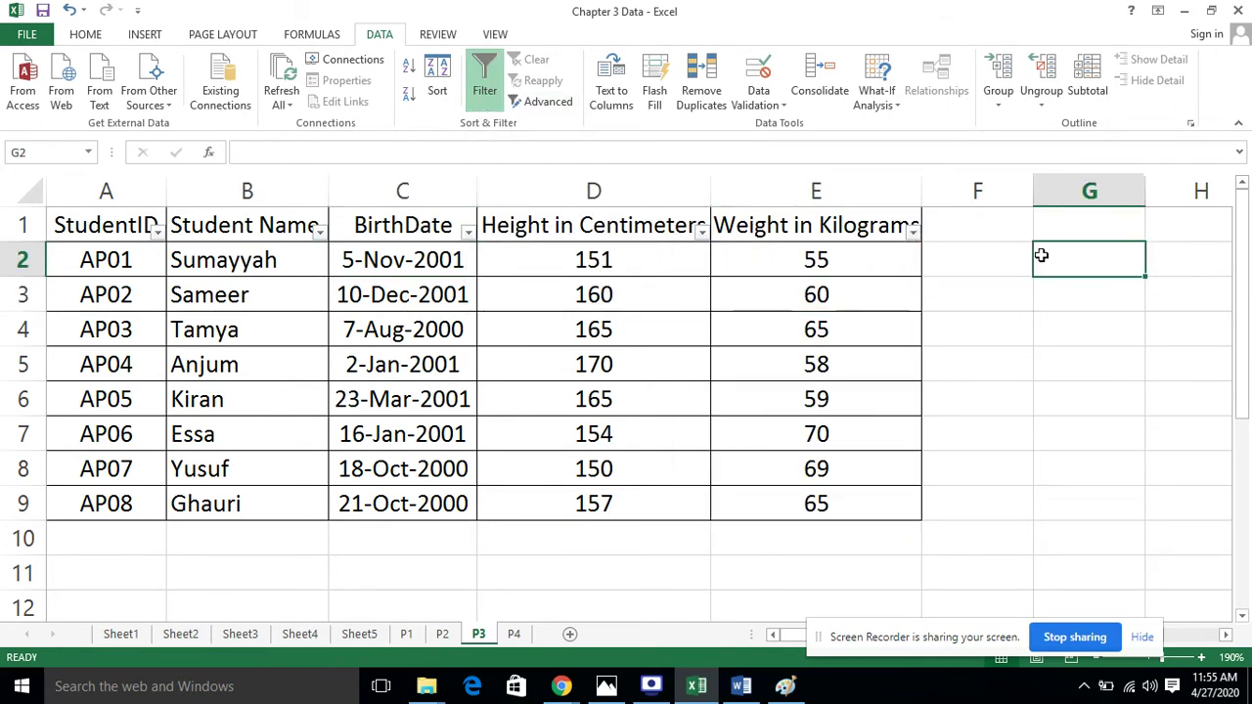
left_click(581, 318)
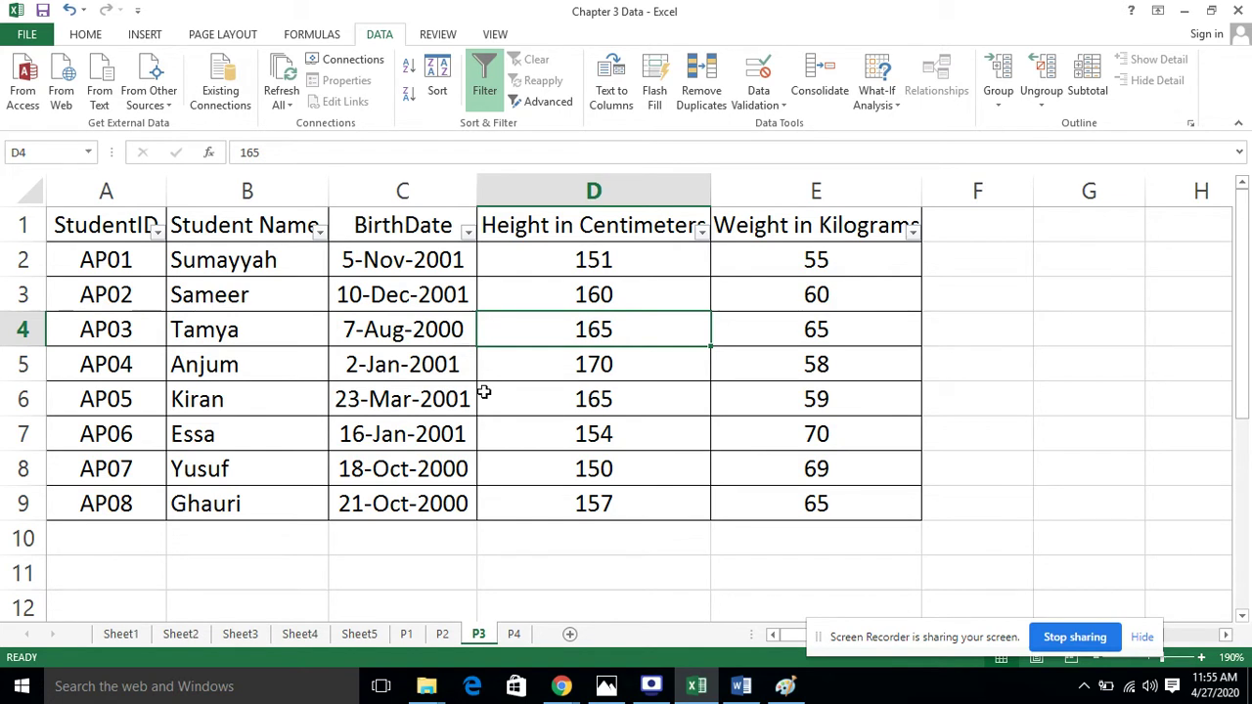
Filter Height in Centimeters to Greater Than 155, leaving 5 of 8 students
left_click(701, 232)
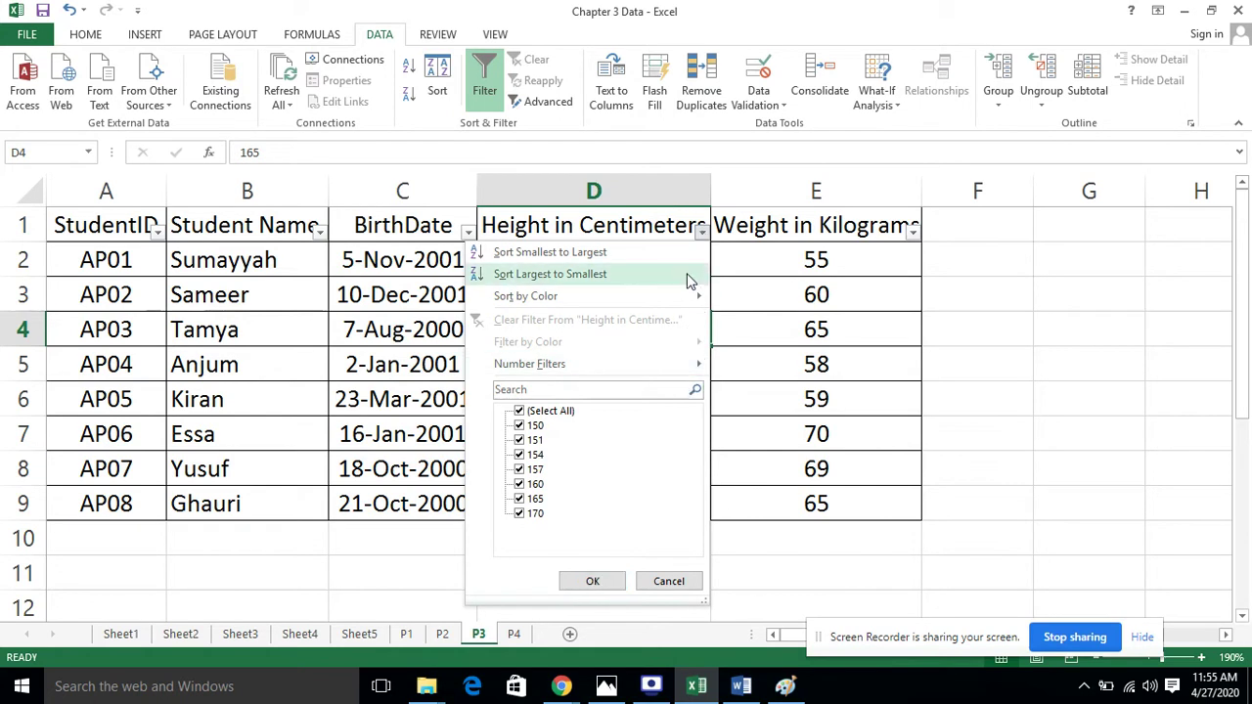
left_click(706, 233)
left_click(706, 233)
mouse_move(656, 364)
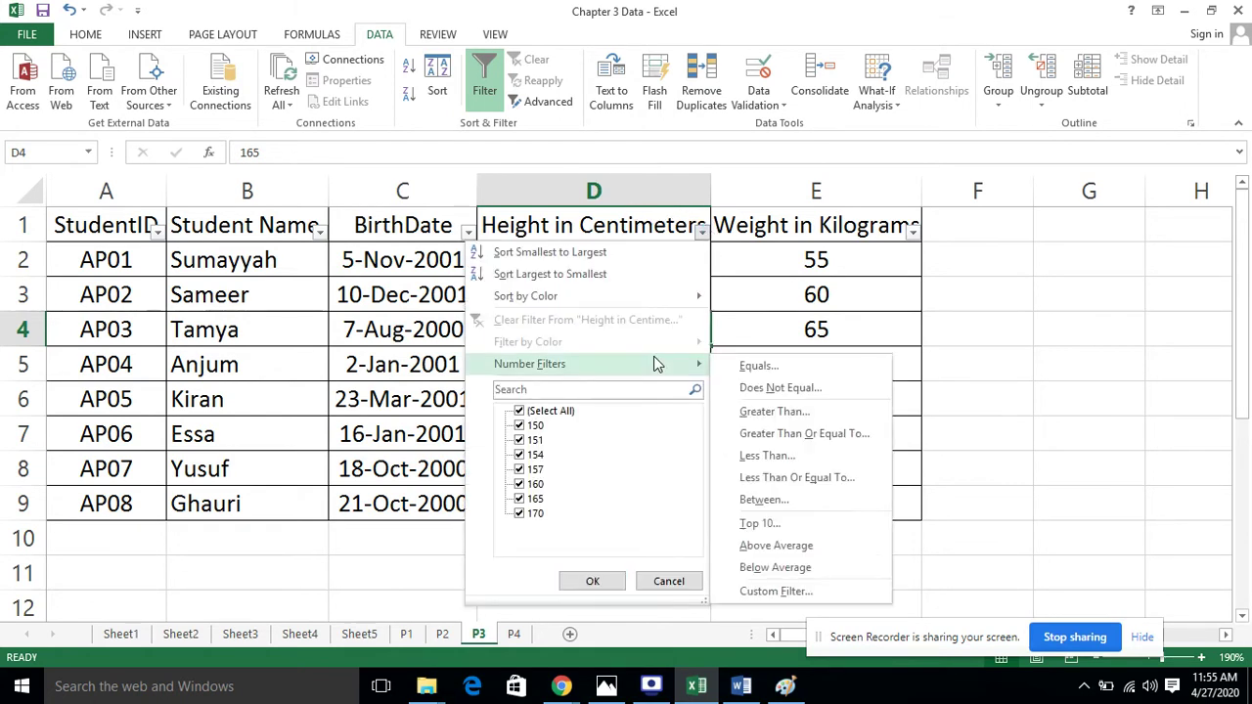
left_click(835, 418)
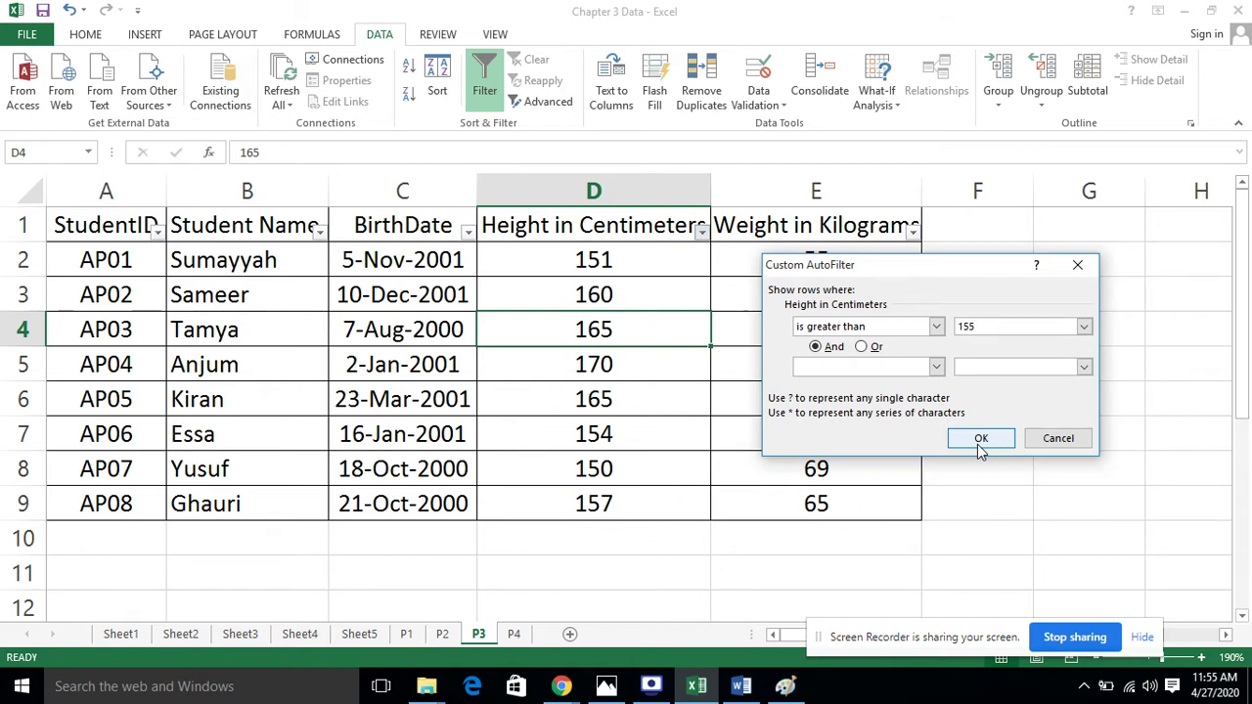
left_click(977, 442)
left_click(735, 509)
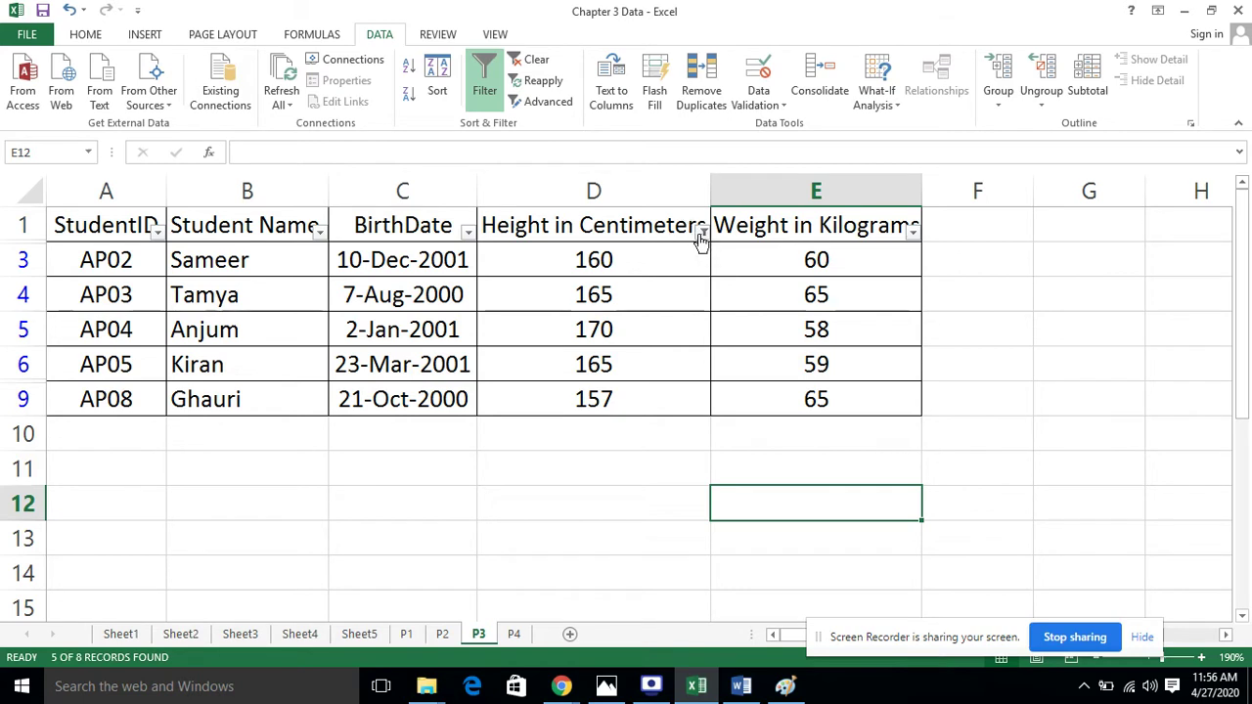
Clear the Height filter with (Select All) so students AP01–AP08 all show
left_click(701, 233)
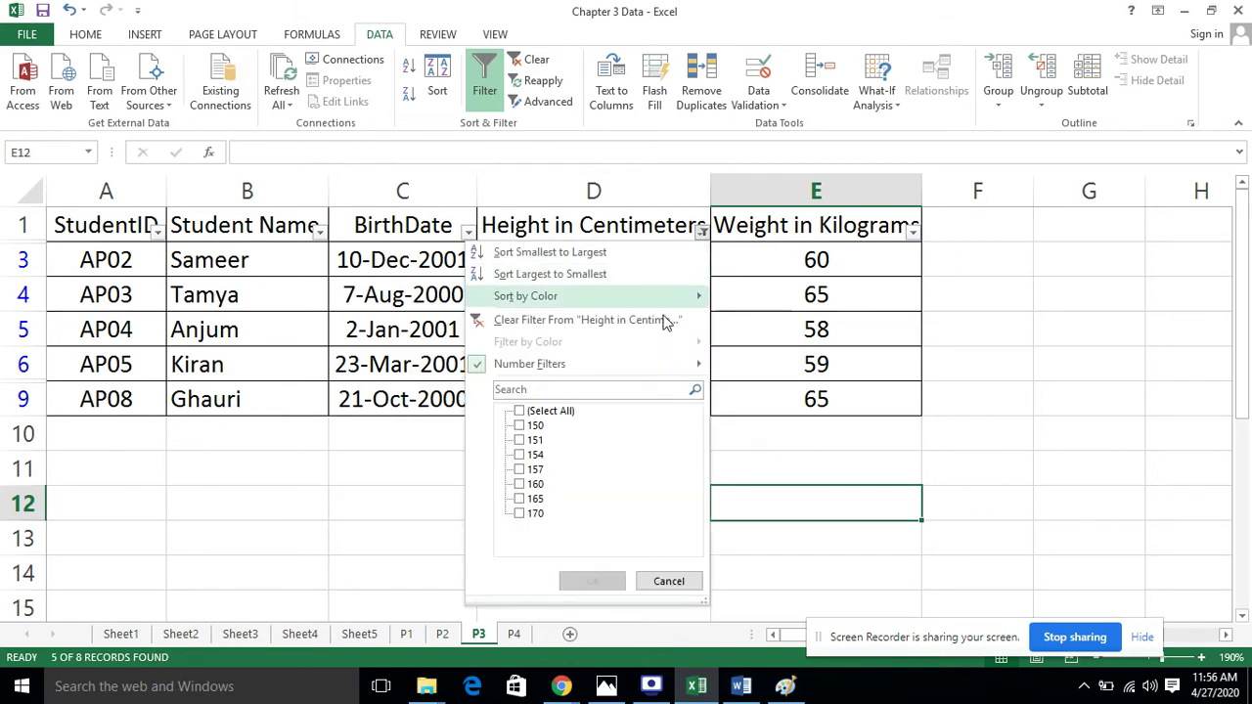
left_click(520, 411)
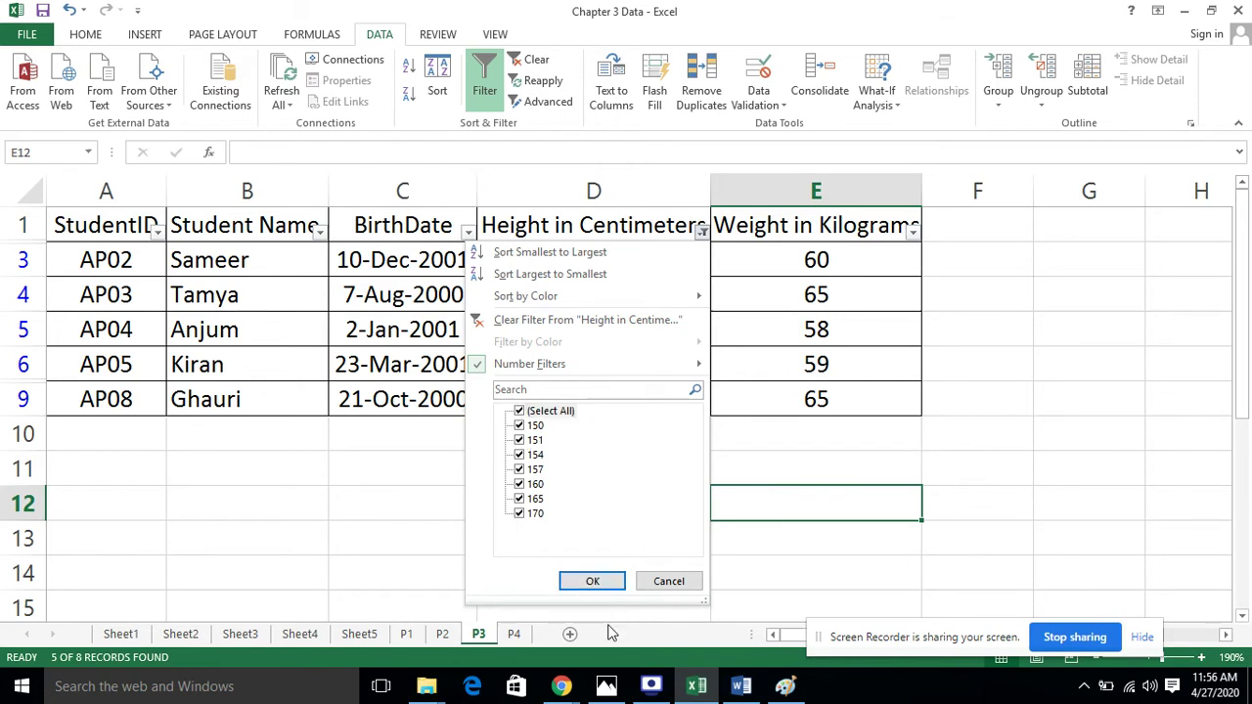
left_click(594, 581)
left_click(1085, 415)
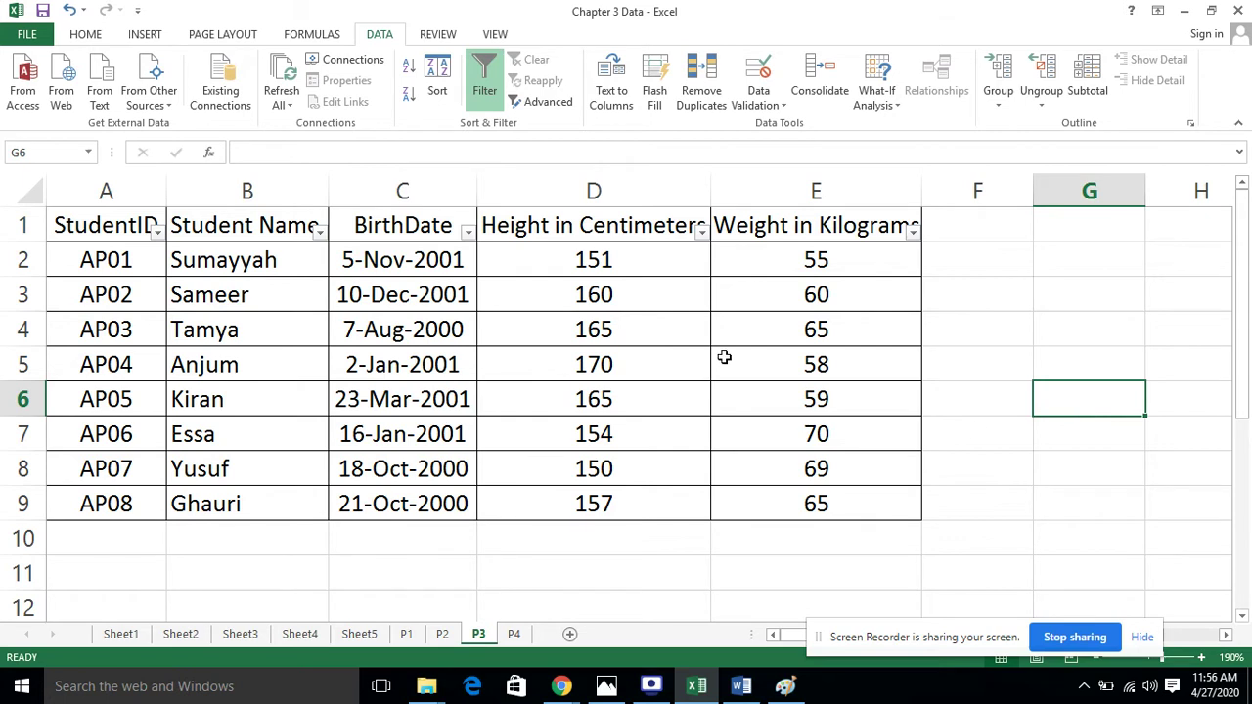
left_click(914, 240)
Filter Weight in Kilograms to Less Than 60, leaving AP01, AP04 and AP05
mouse_move(855, 377)
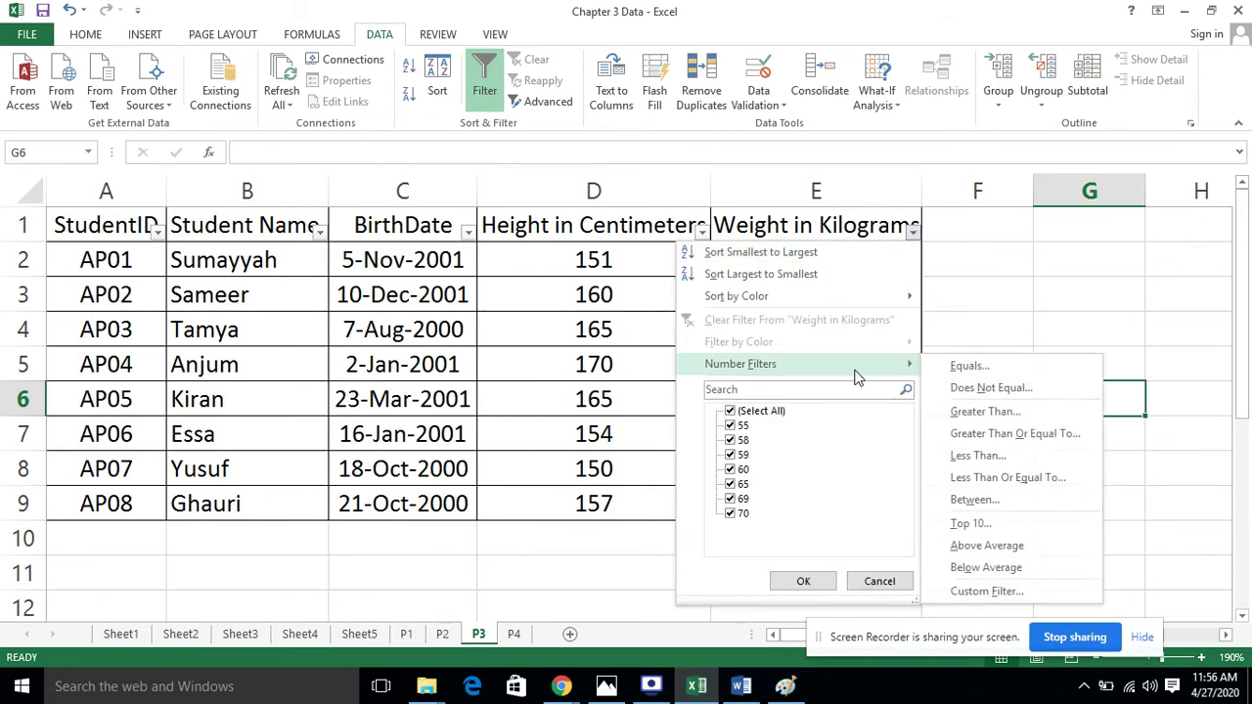
left_click(1007, 456)
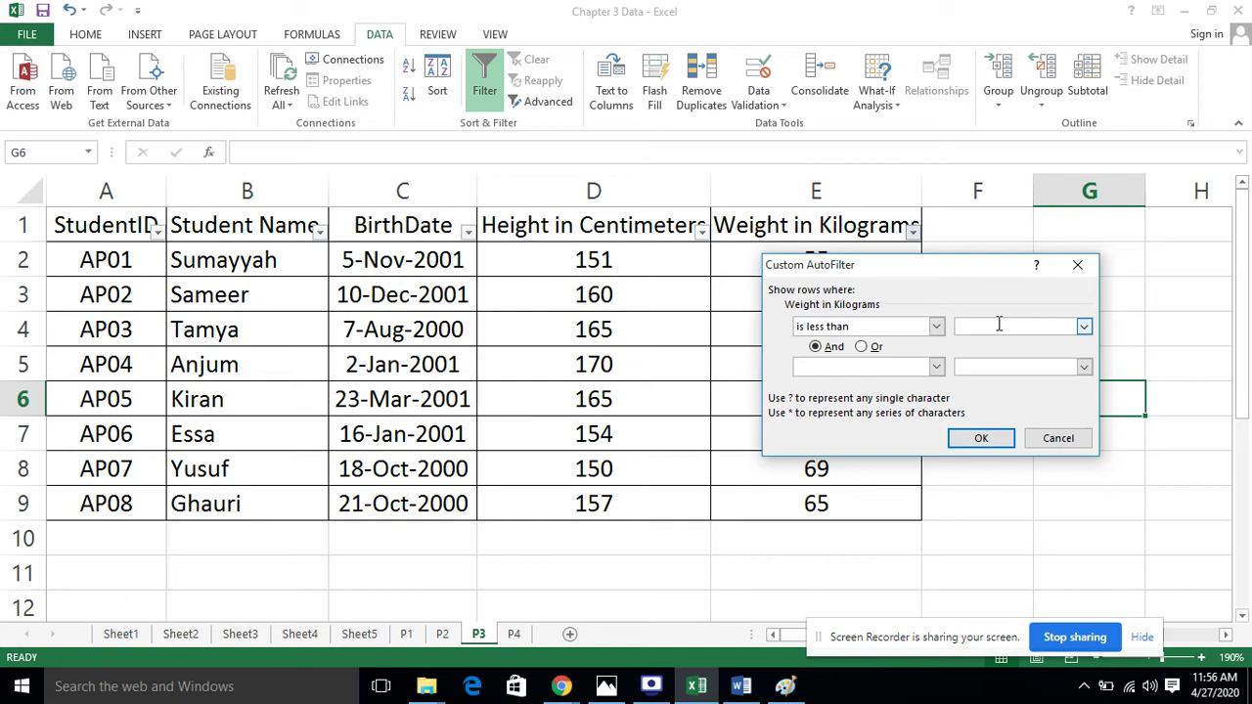
left_click(988, 438)
left_click(973, 445)
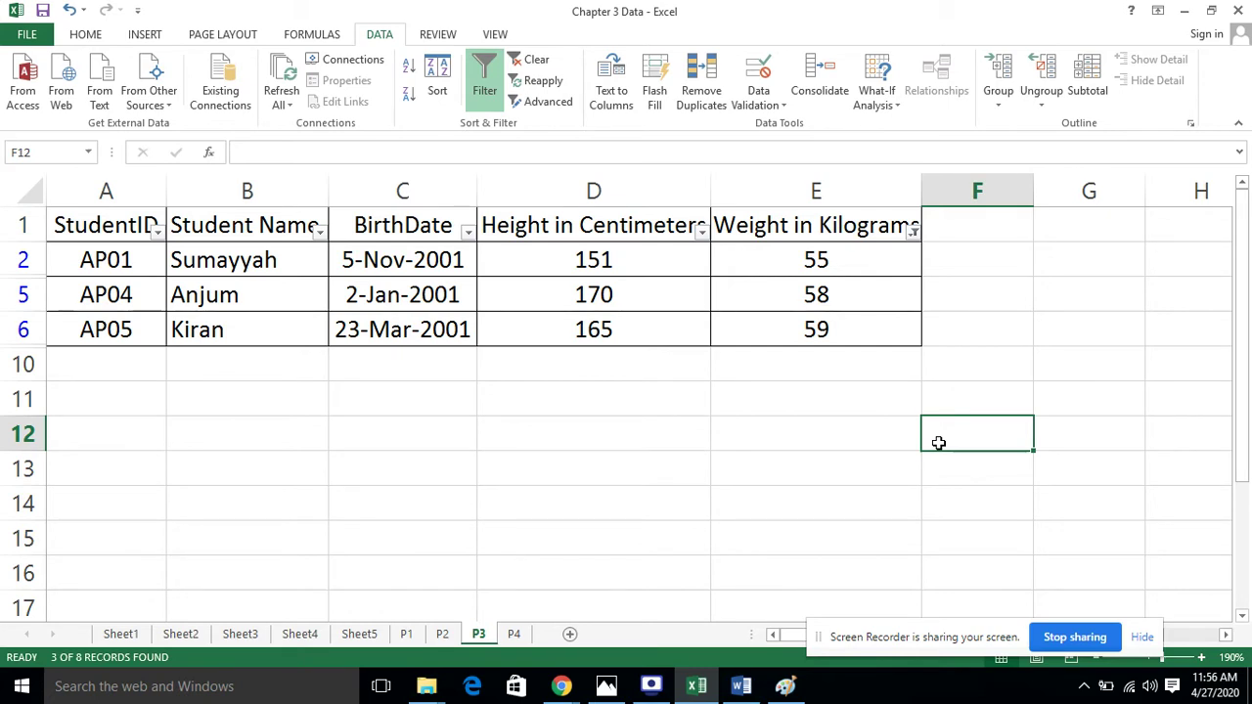
Inspect the remaining weights 55, 58 and 59 in column E
left_click(874, 262)
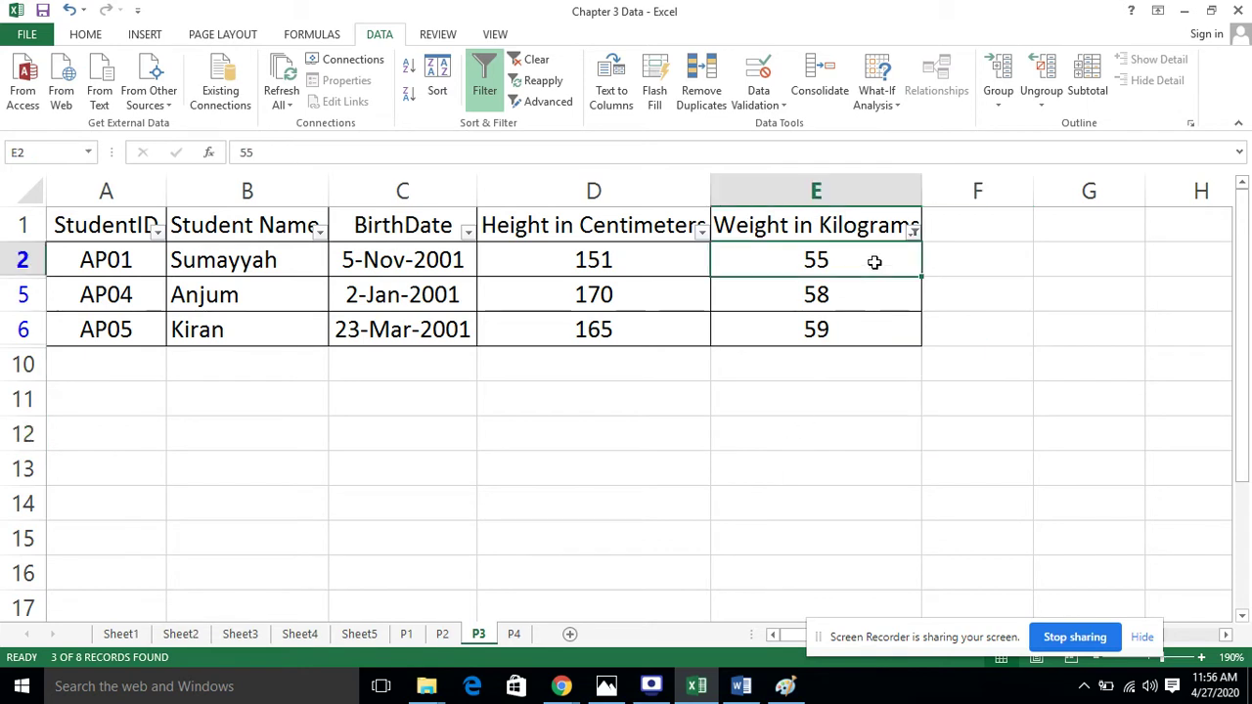
left_click(876, 290)
left_click(880, 261)
left_click(882, 301)
left_click(882, 325)
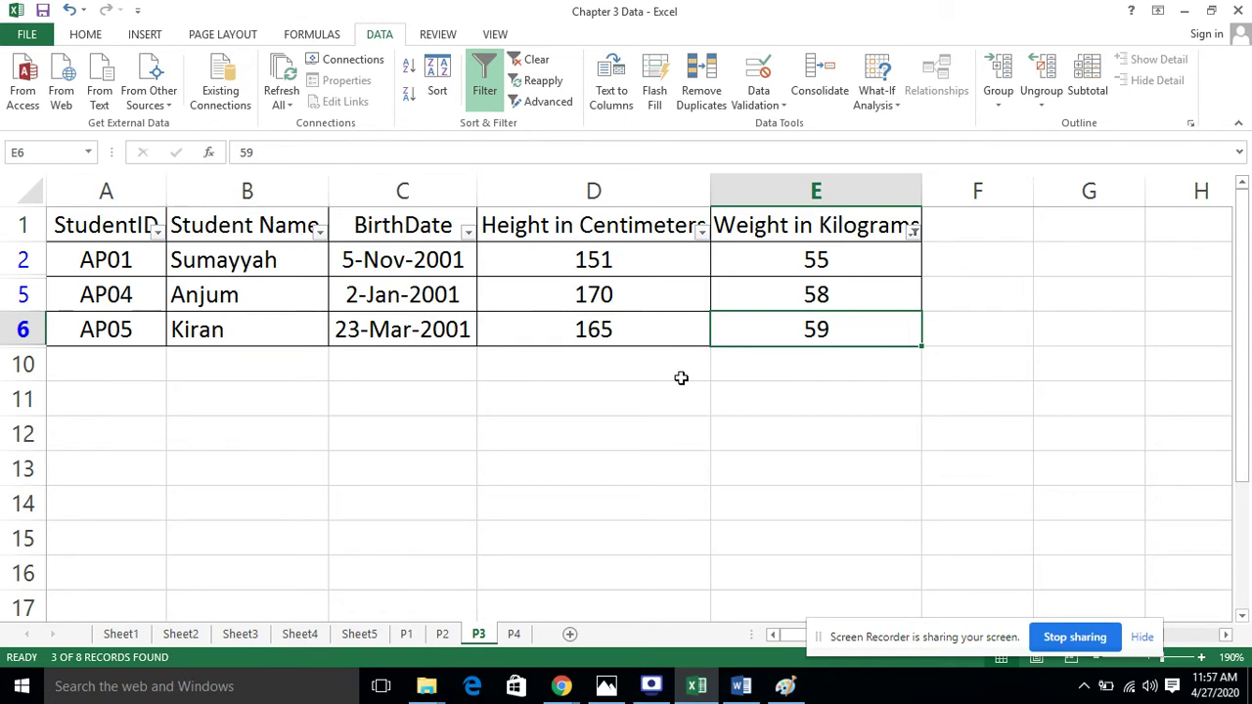
left_click(734, 404)
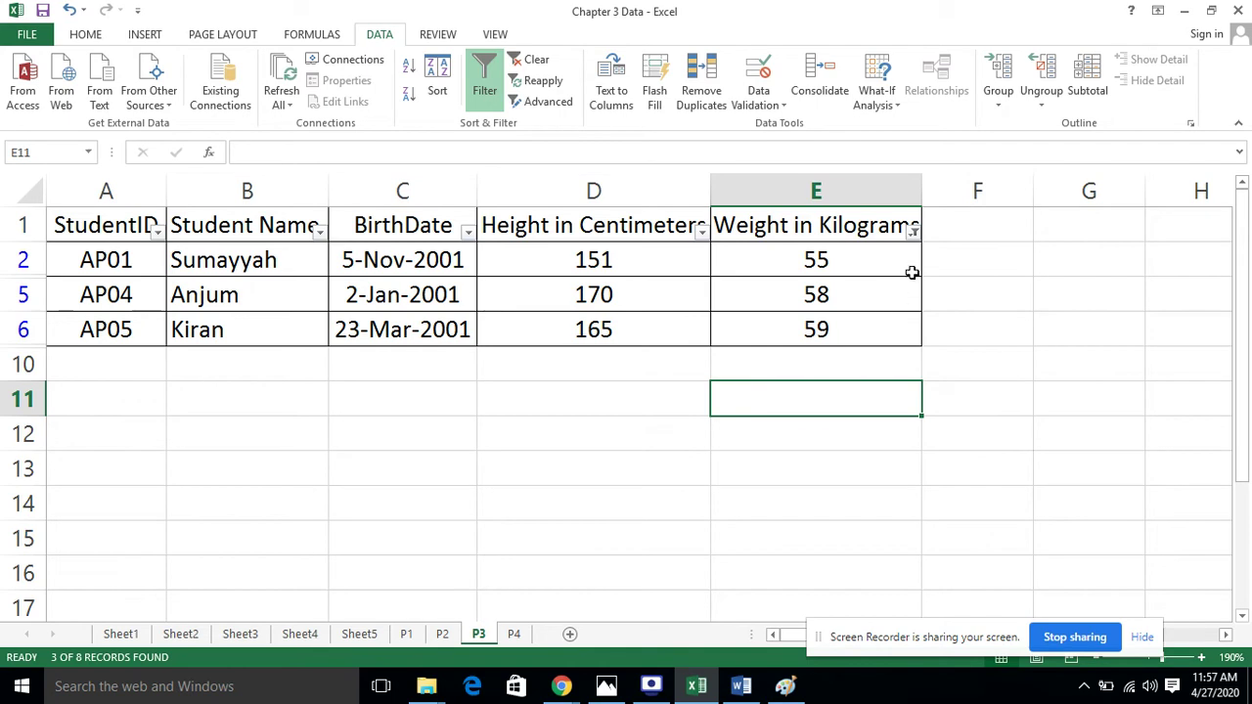
Clear the Weight filter with (Select All) to restore all eight student rows
left_click(922, 229)
left_click(912, 231)
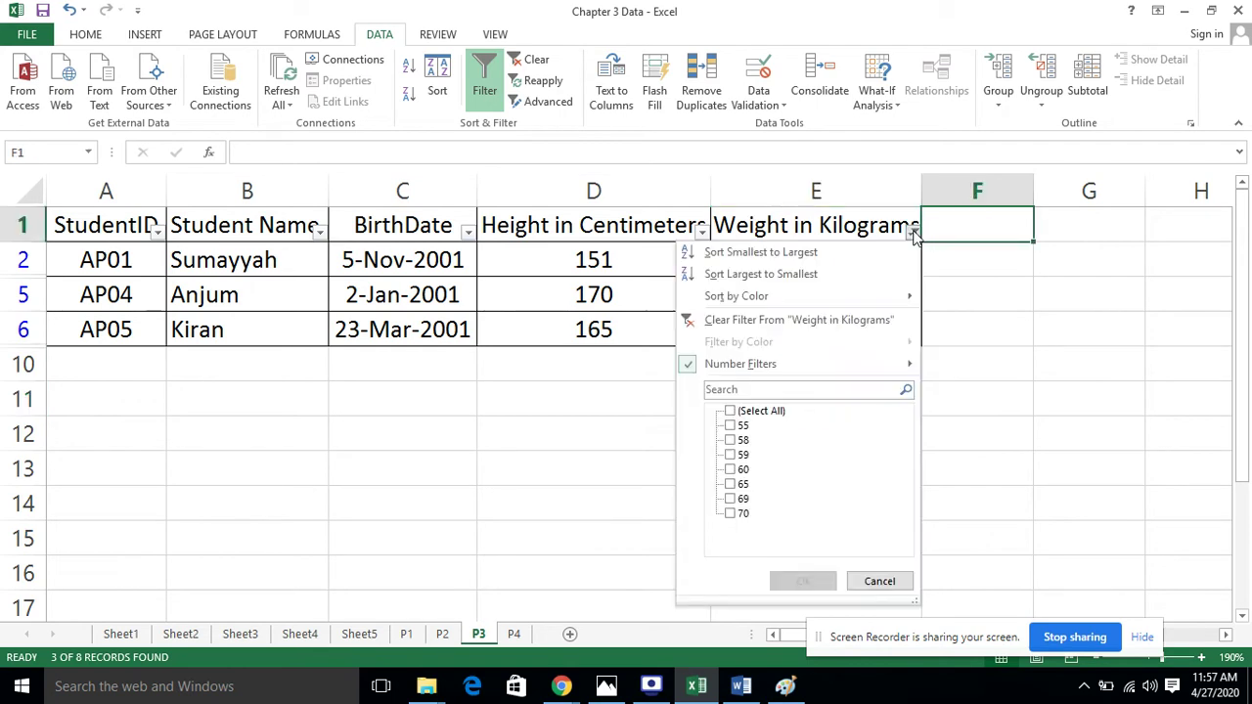
mouse_move(725, 367)
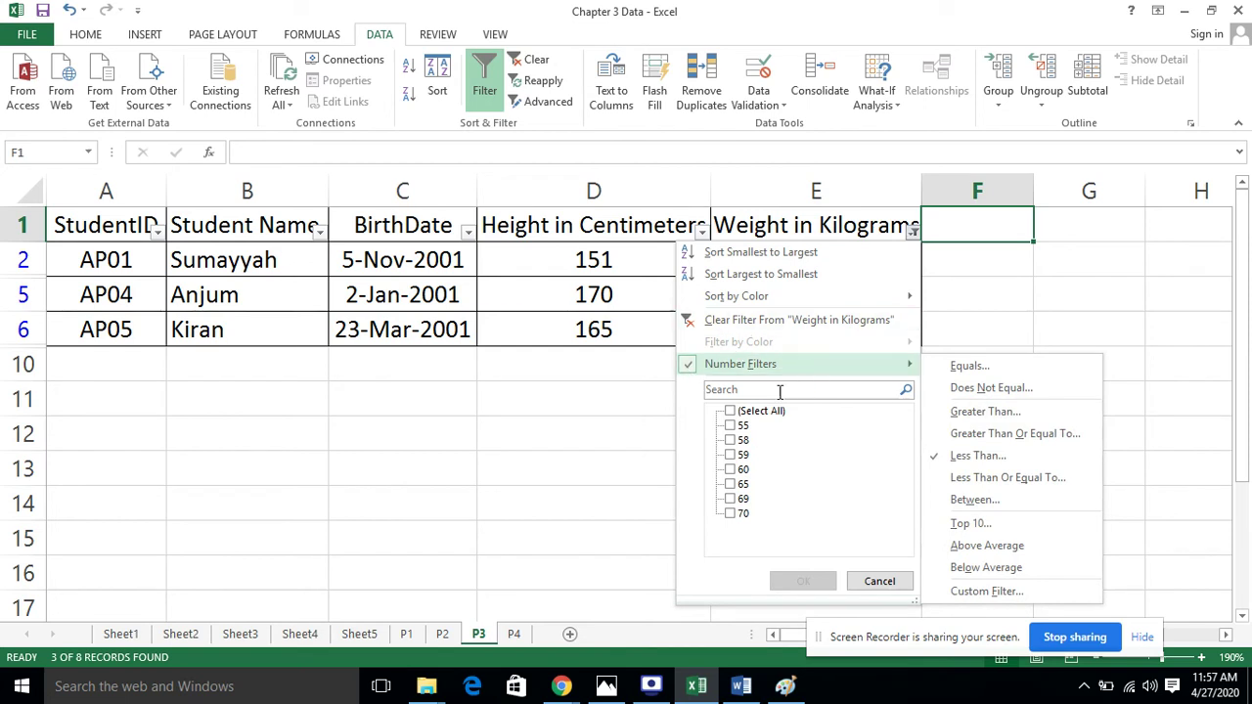
left_click(766, 416)
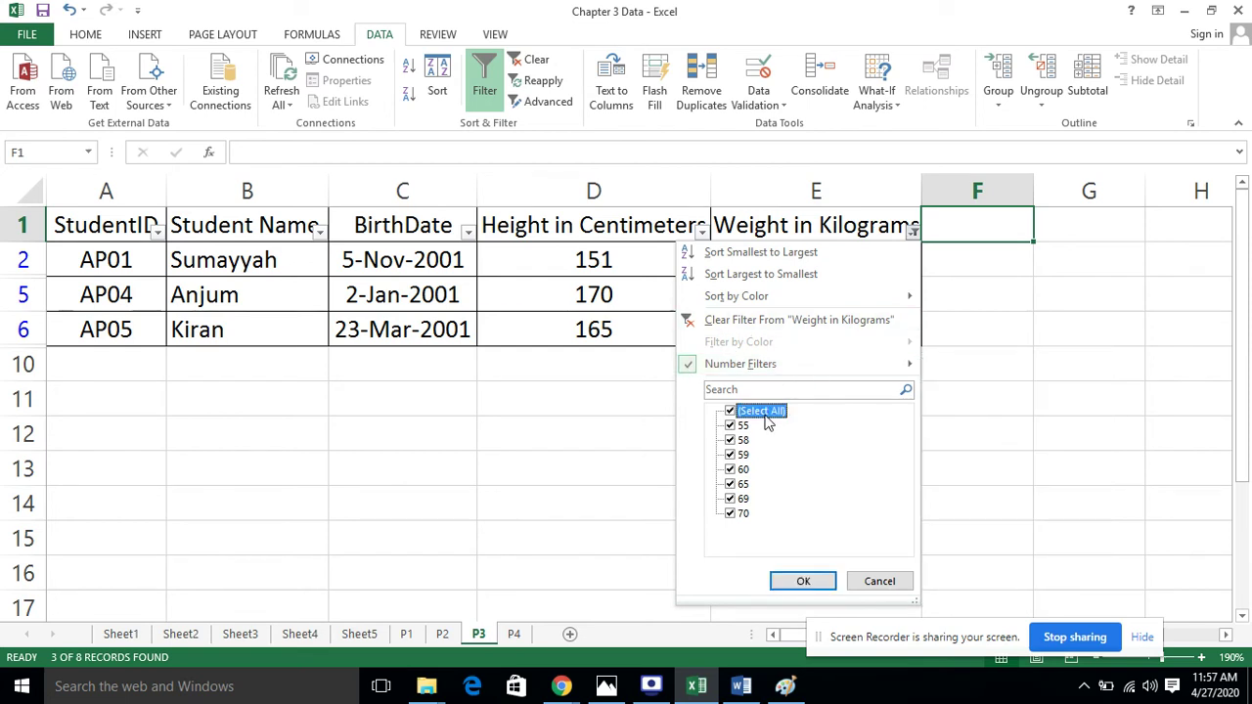
left_click(825, 582)
left_click(1005, 424)
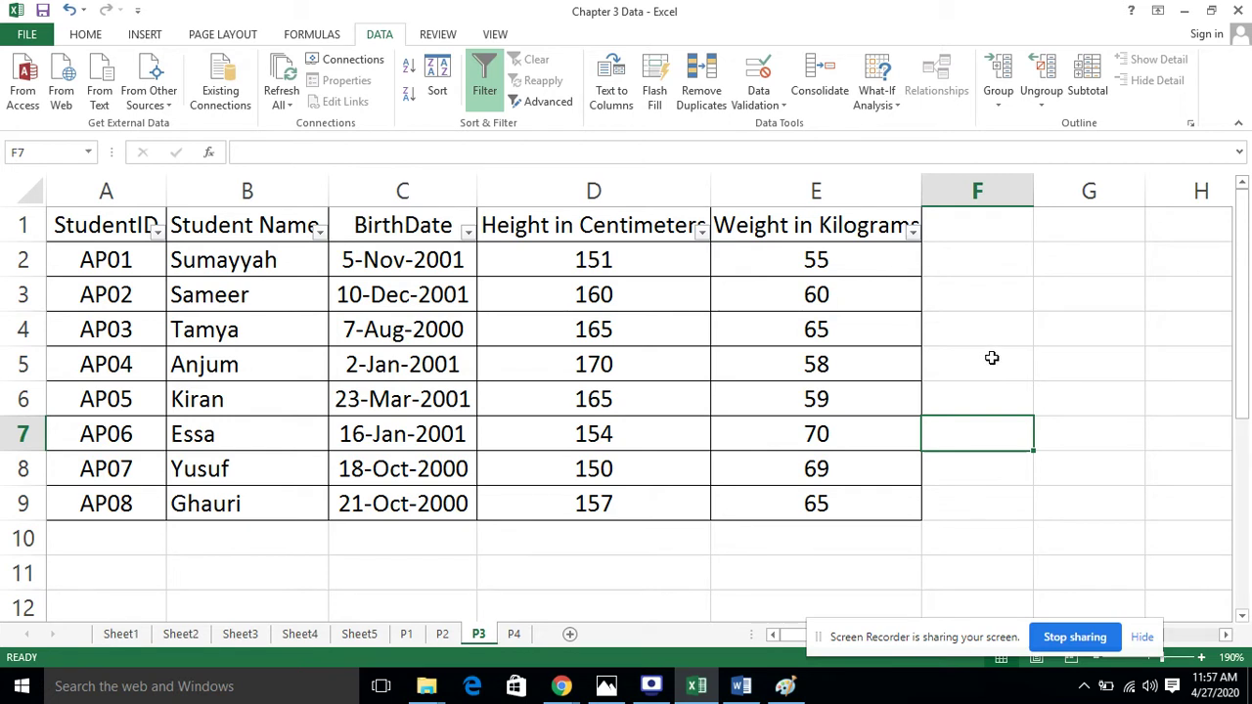
Open the BirthDate filter and browse its date filter conditions
left_click(451, 241)
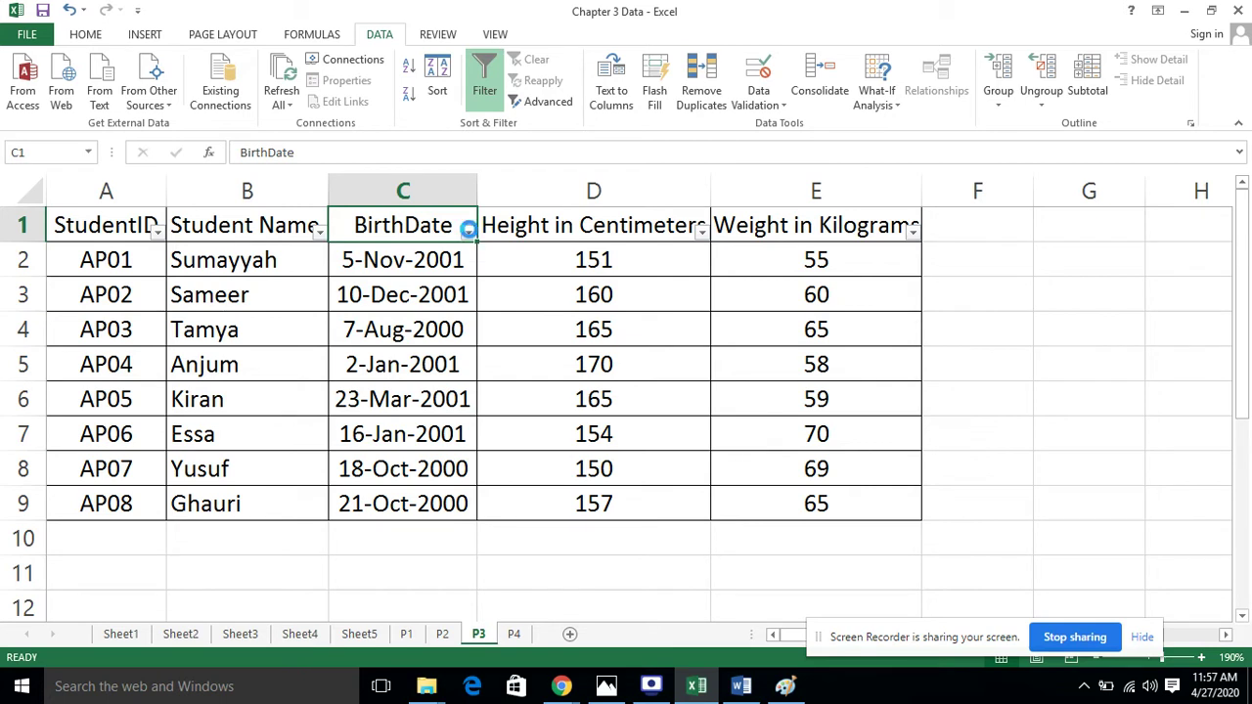
left_click(468, 233)
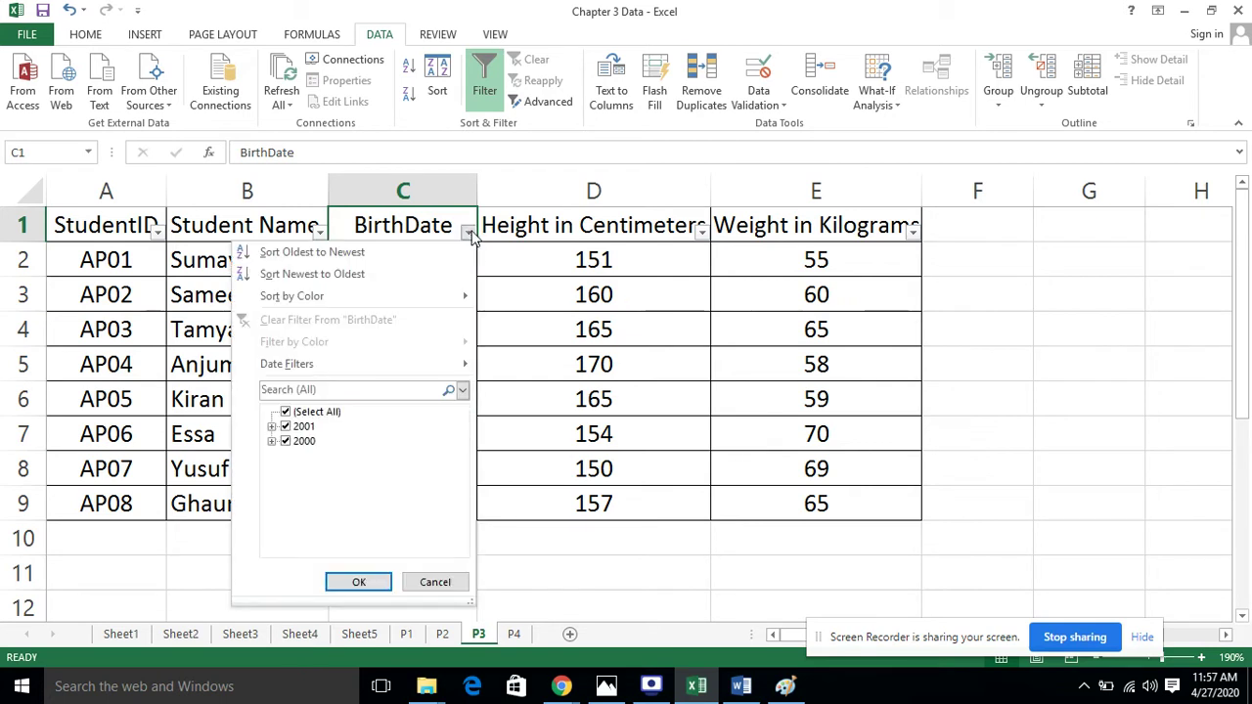
mouse_move(453, 368)
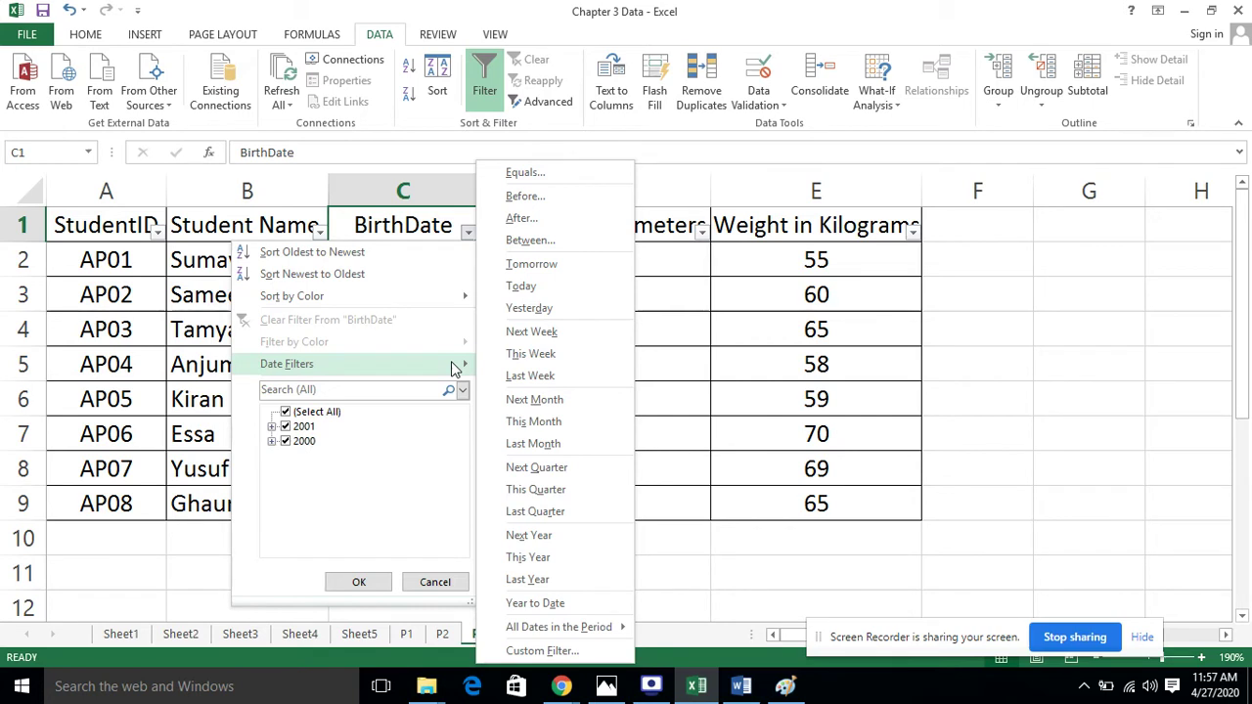
left_click(455, 367)
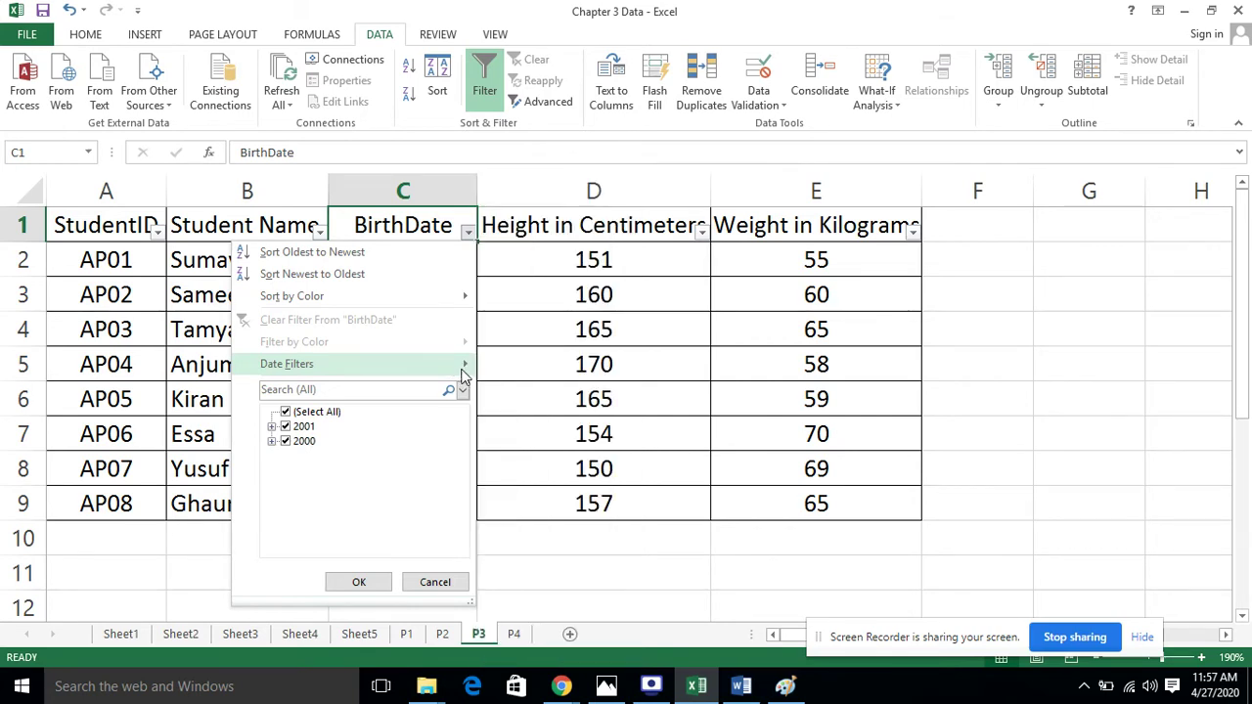
left_click(468, 374)
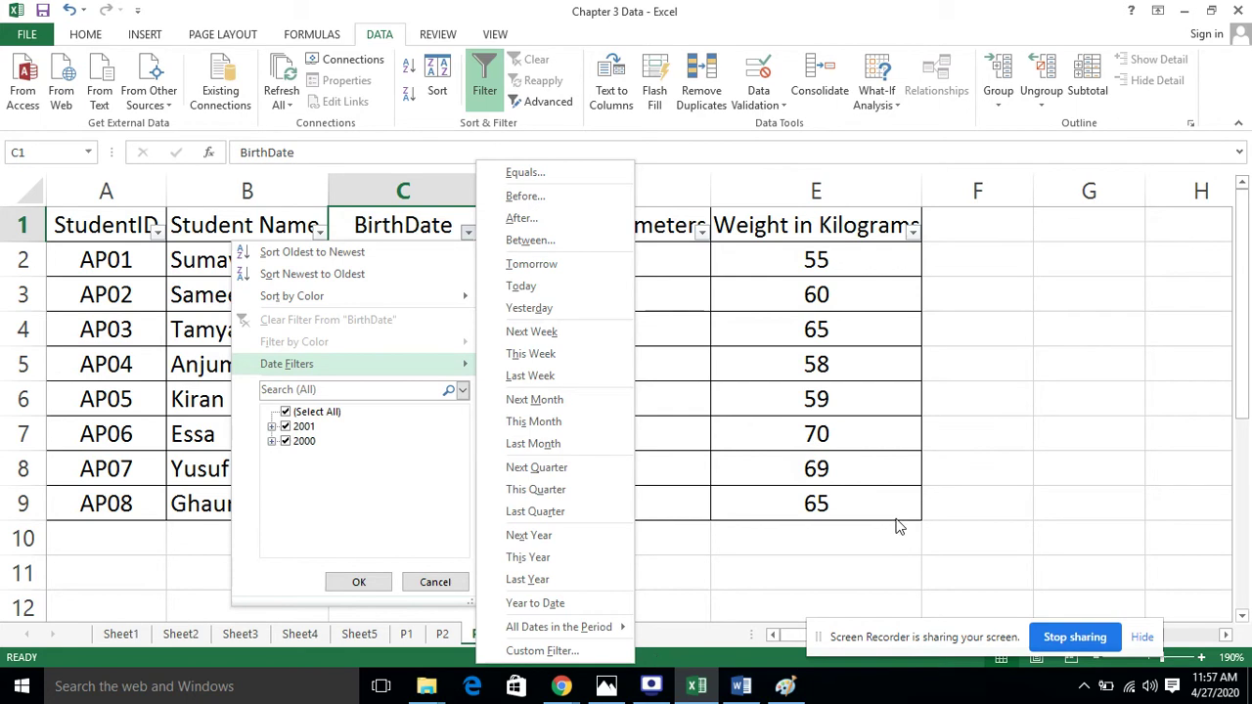
left_click(955, 518)
left_click(470, 237)
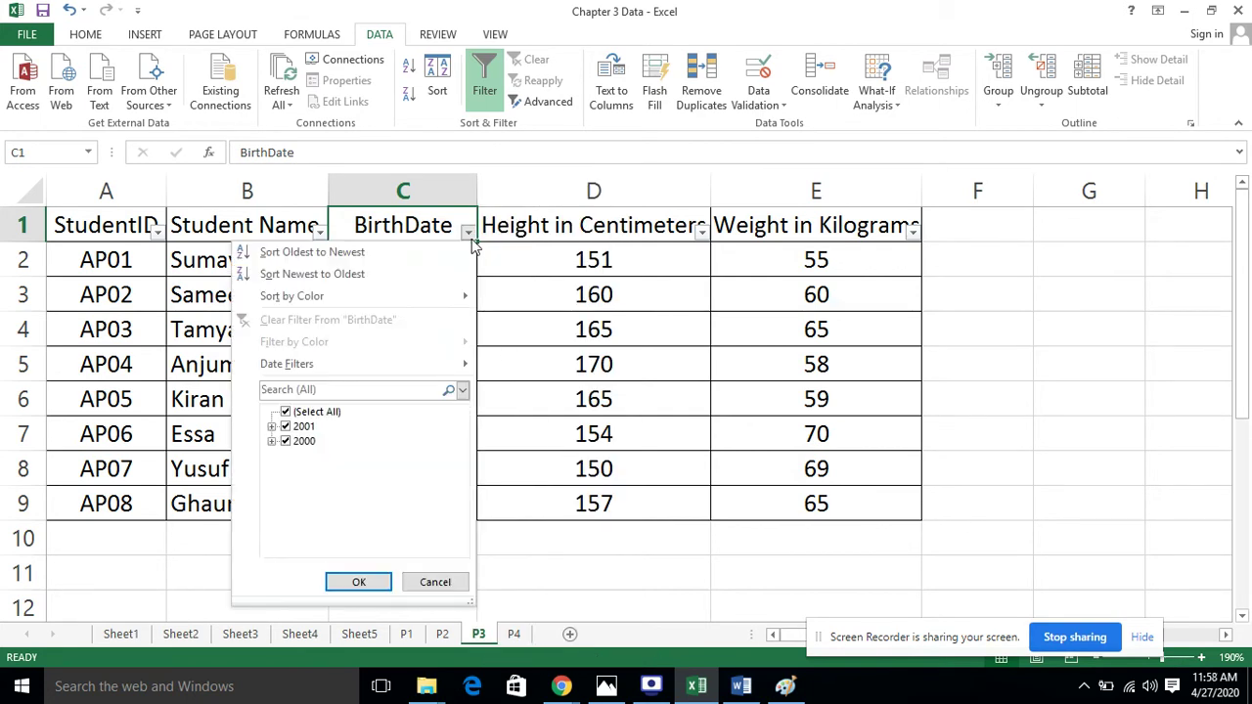
Untick every 2000 and 2001 month except October 2000 and apply the BirthDate filter
left_click(273, 427)
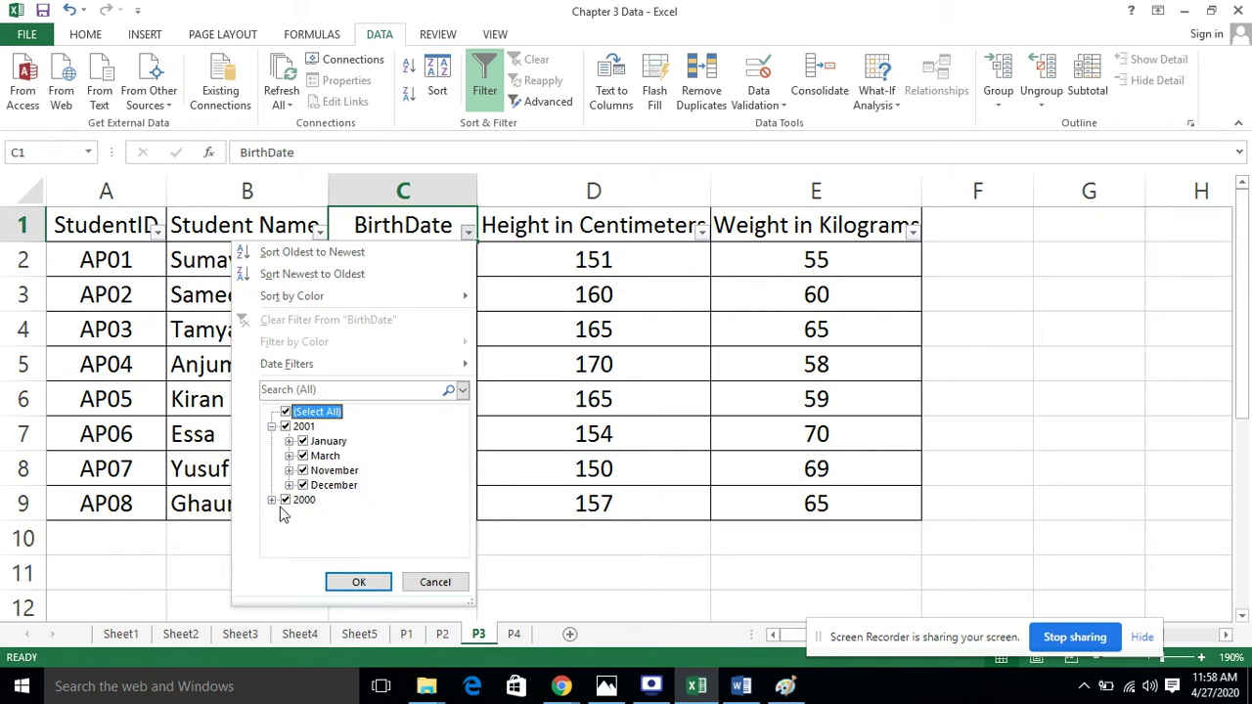
left_click(305, 442)
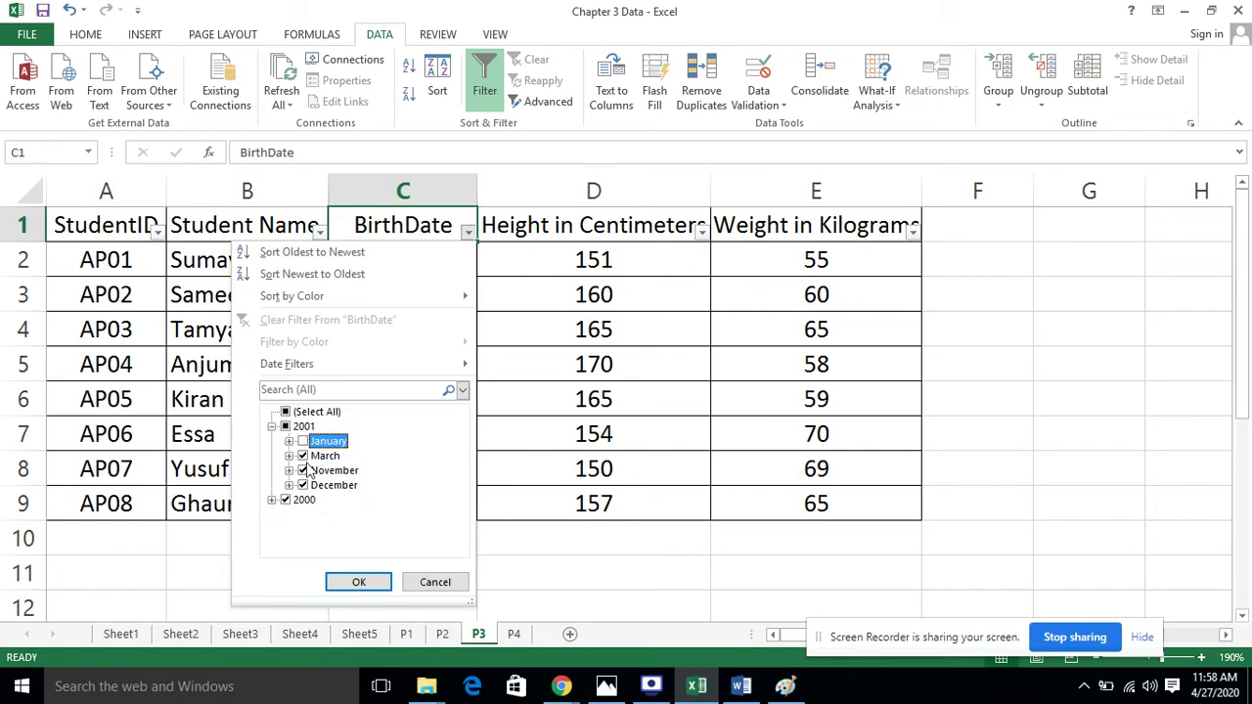
left_click(303, 456)
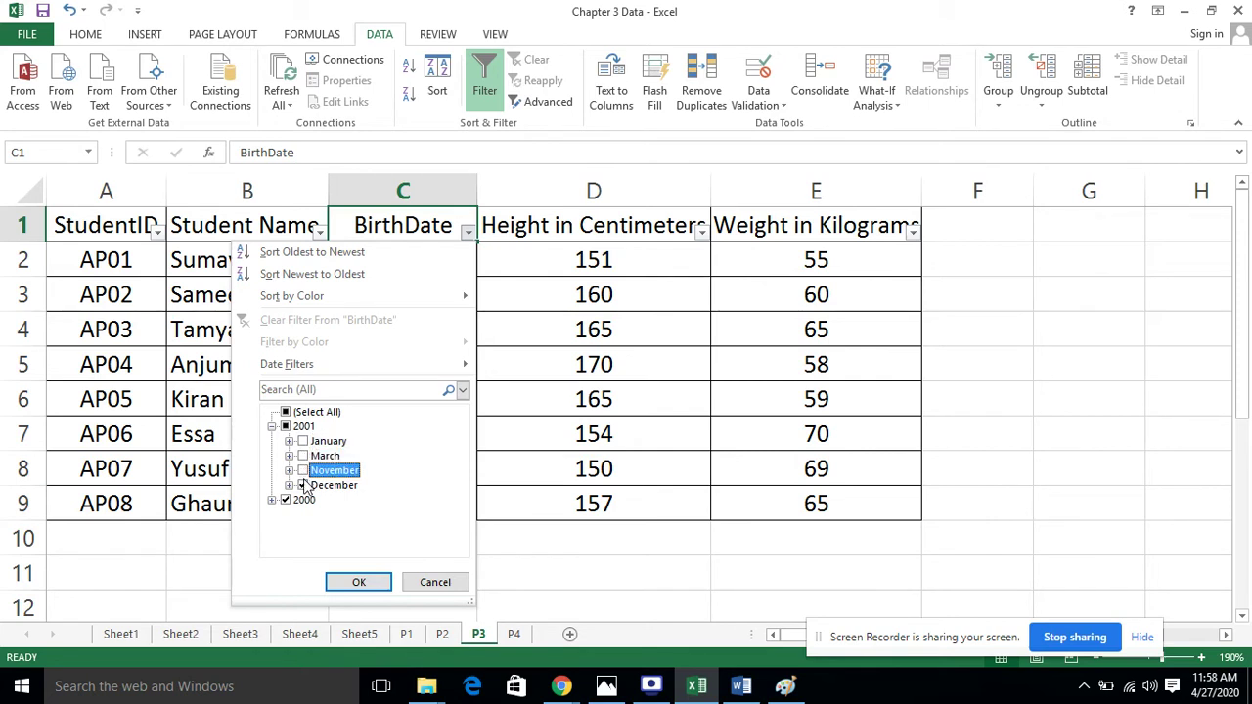
left_click(303, 486)
left_click(272, 500)
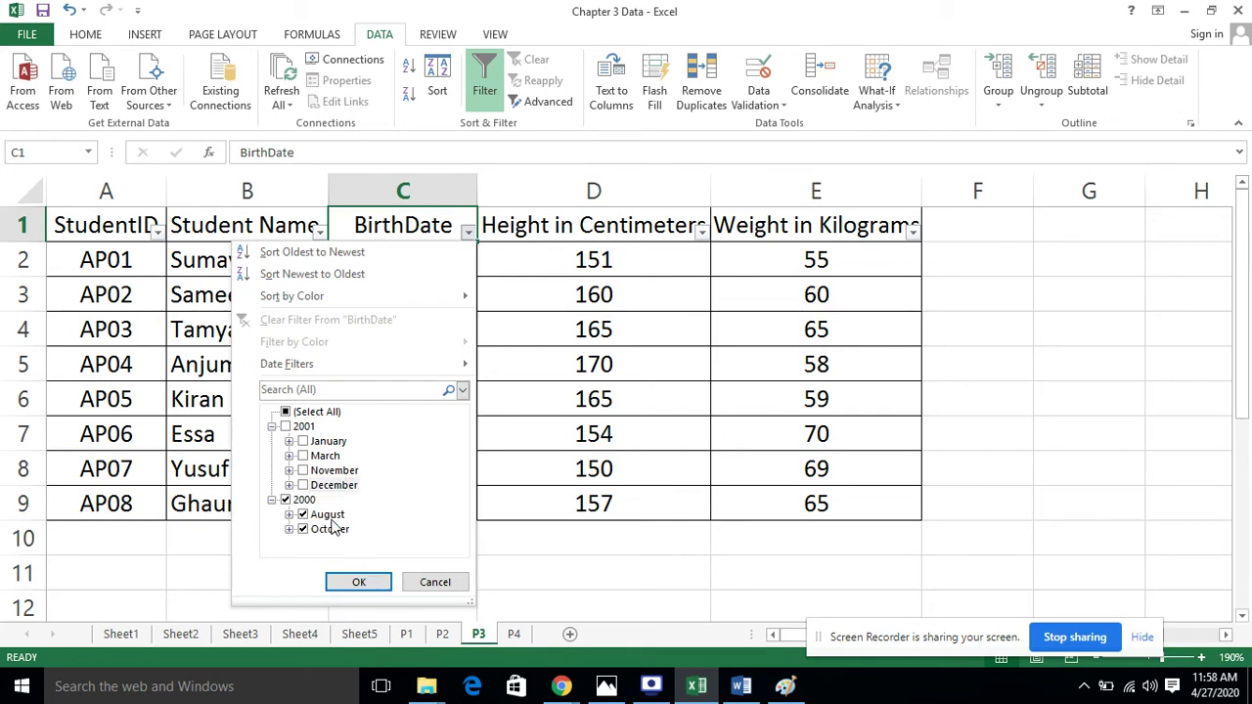
left_click(304, 501)
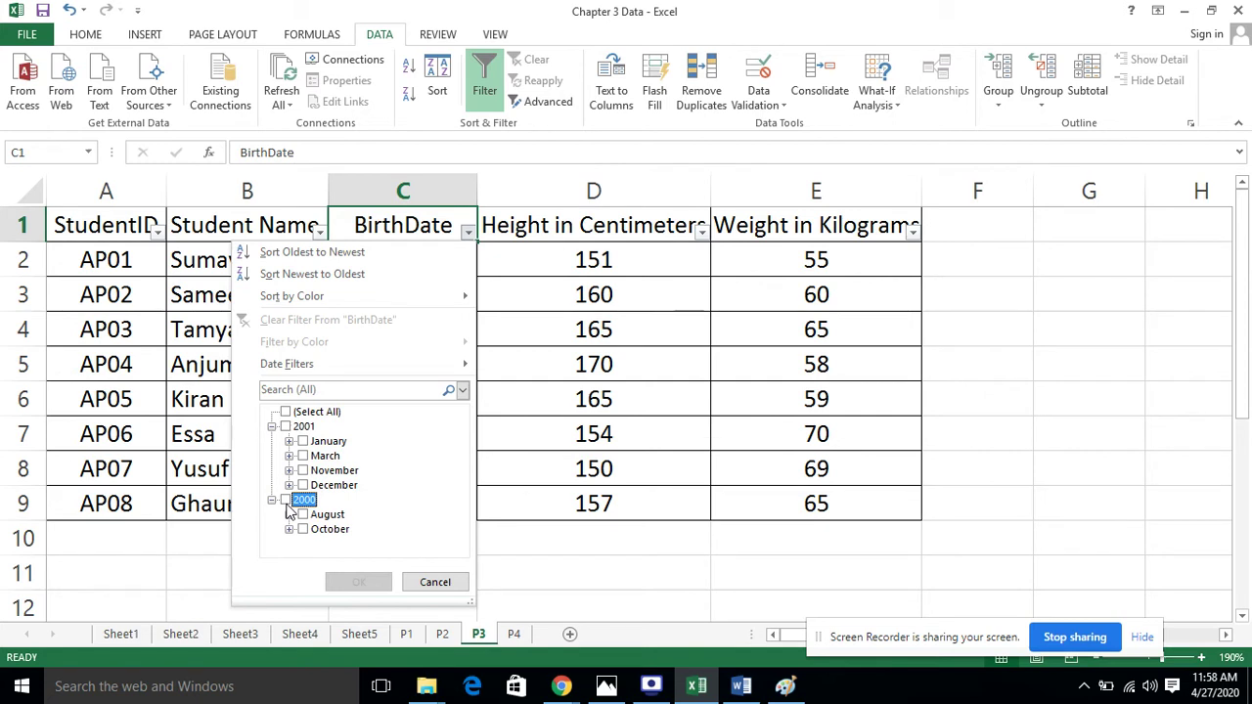
left_click(286, 501)
left_click(302, 514)
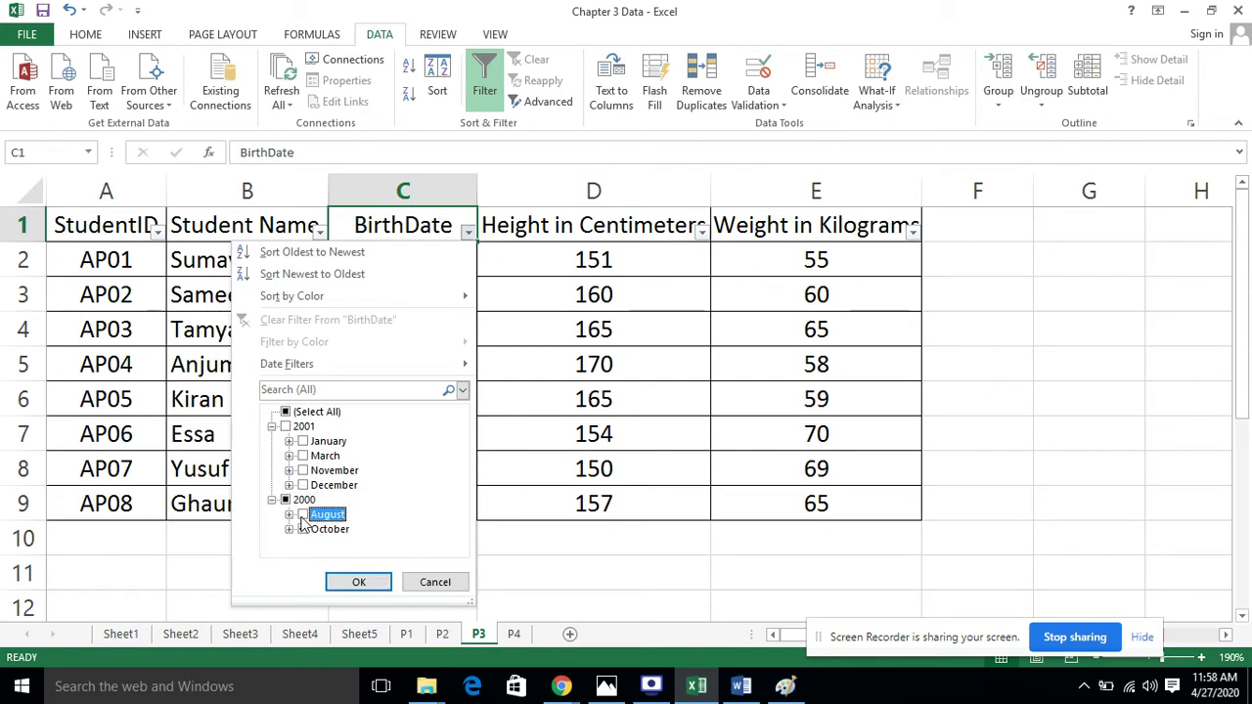
left_click(357, 581)
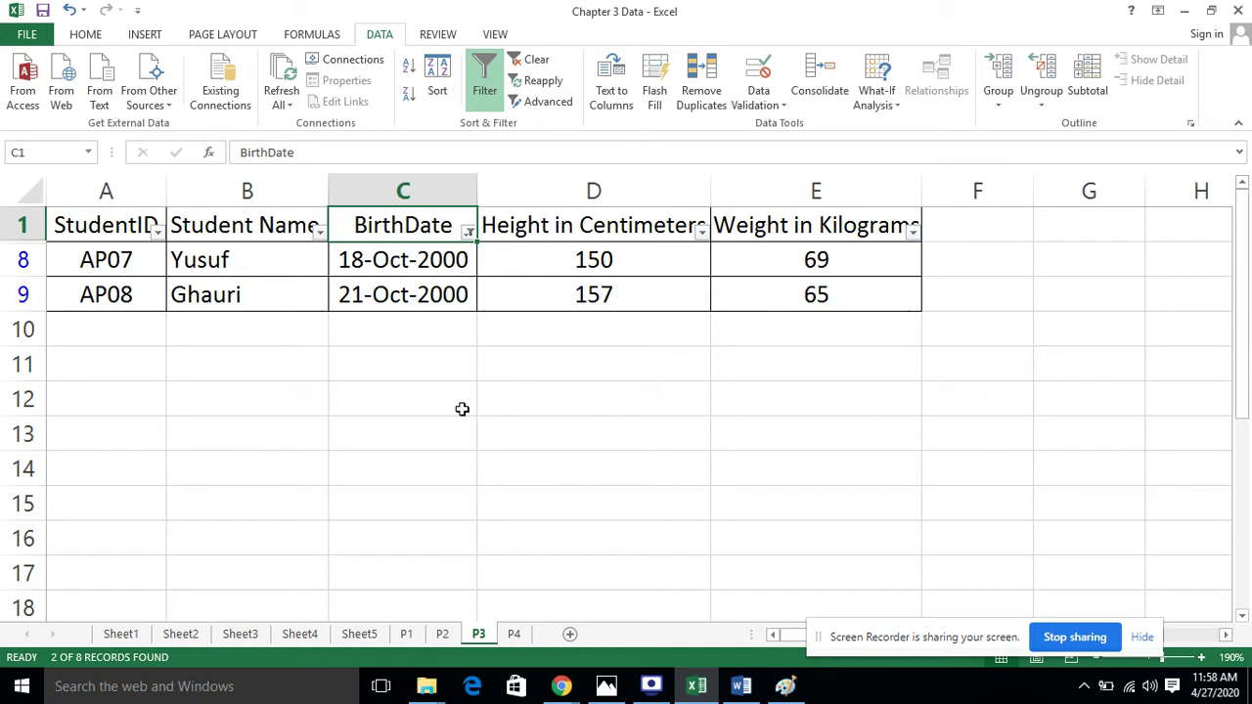
Pause the recorder, then clear the BirthDate filter so students AP01–AP08 all show
left_click(653, 686)
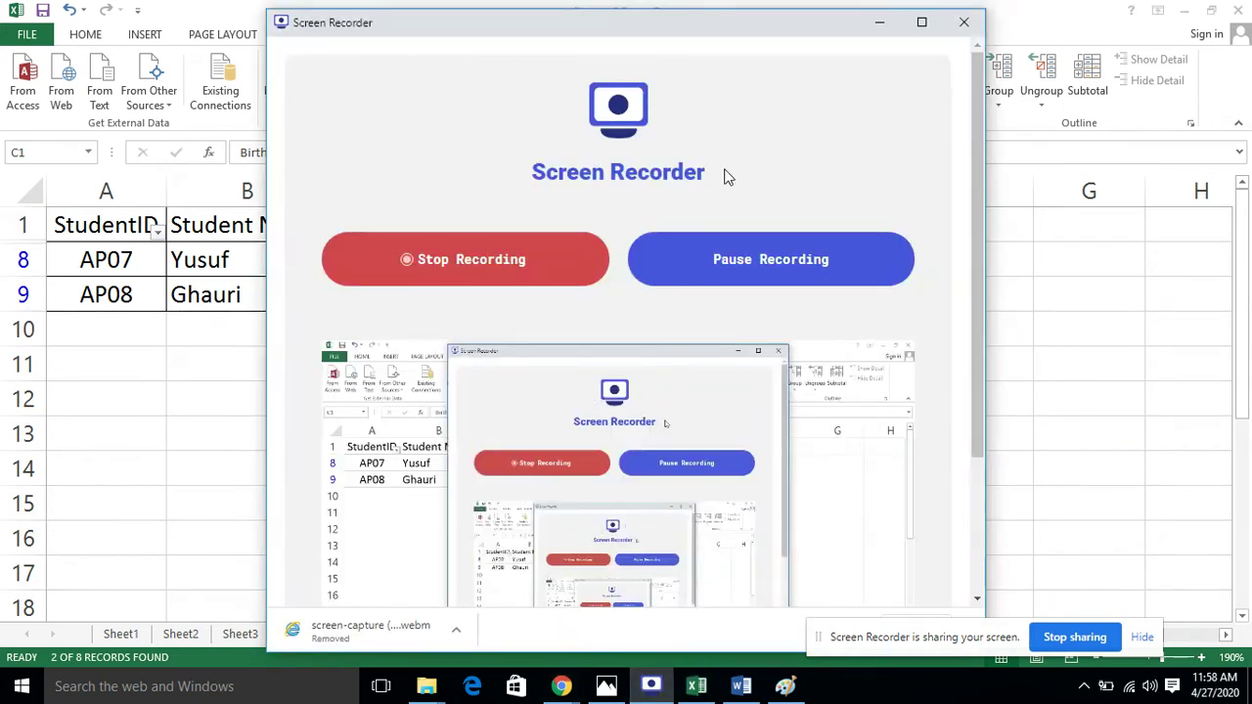
left_click(732, 265)
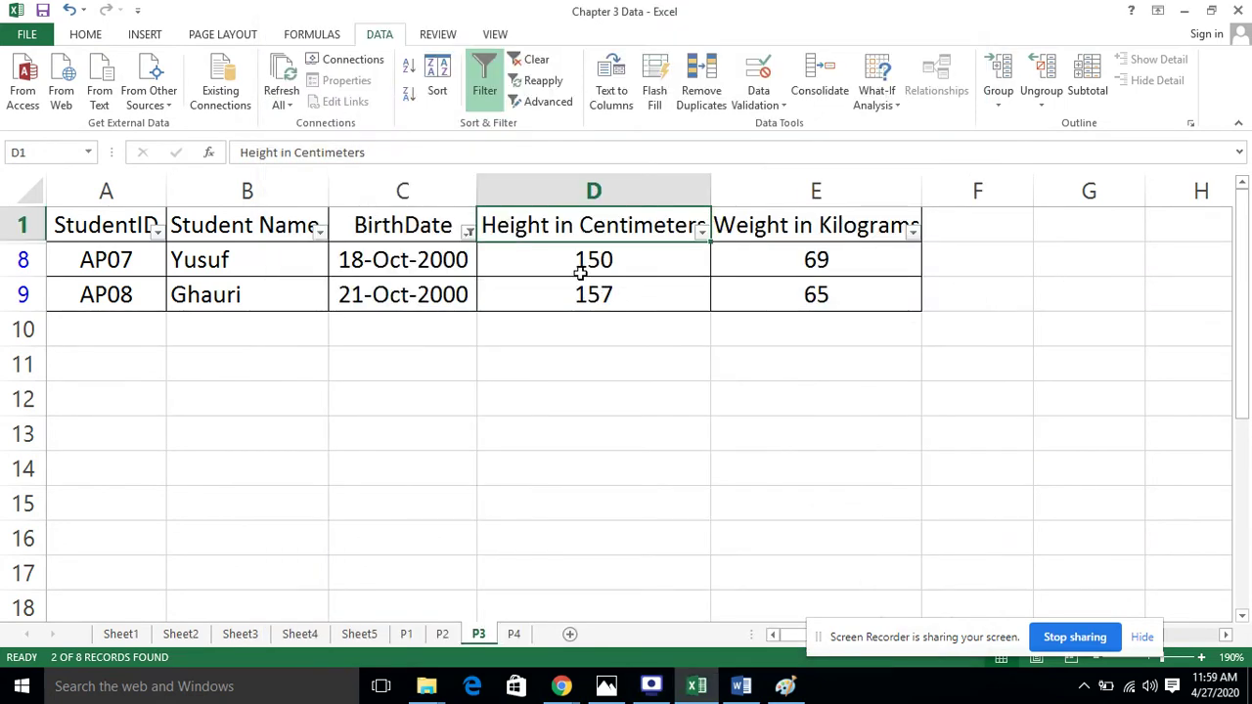
left_click(468, 233)
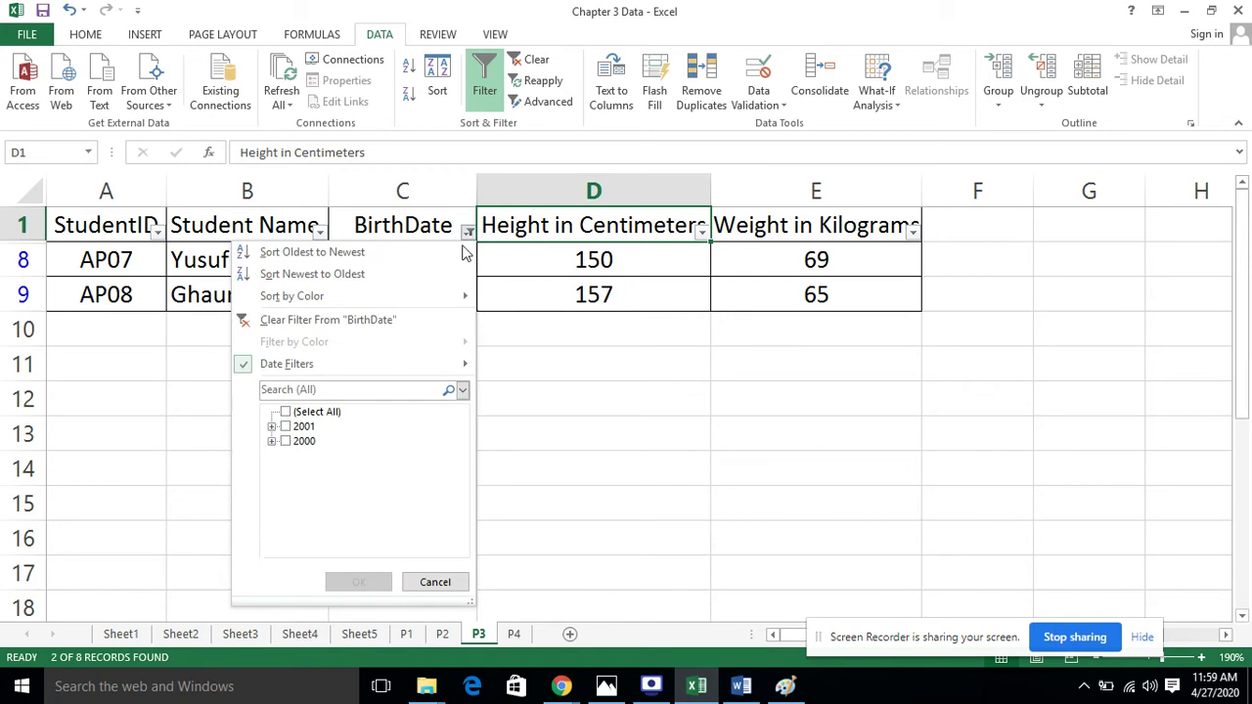
left_click(311, 412)
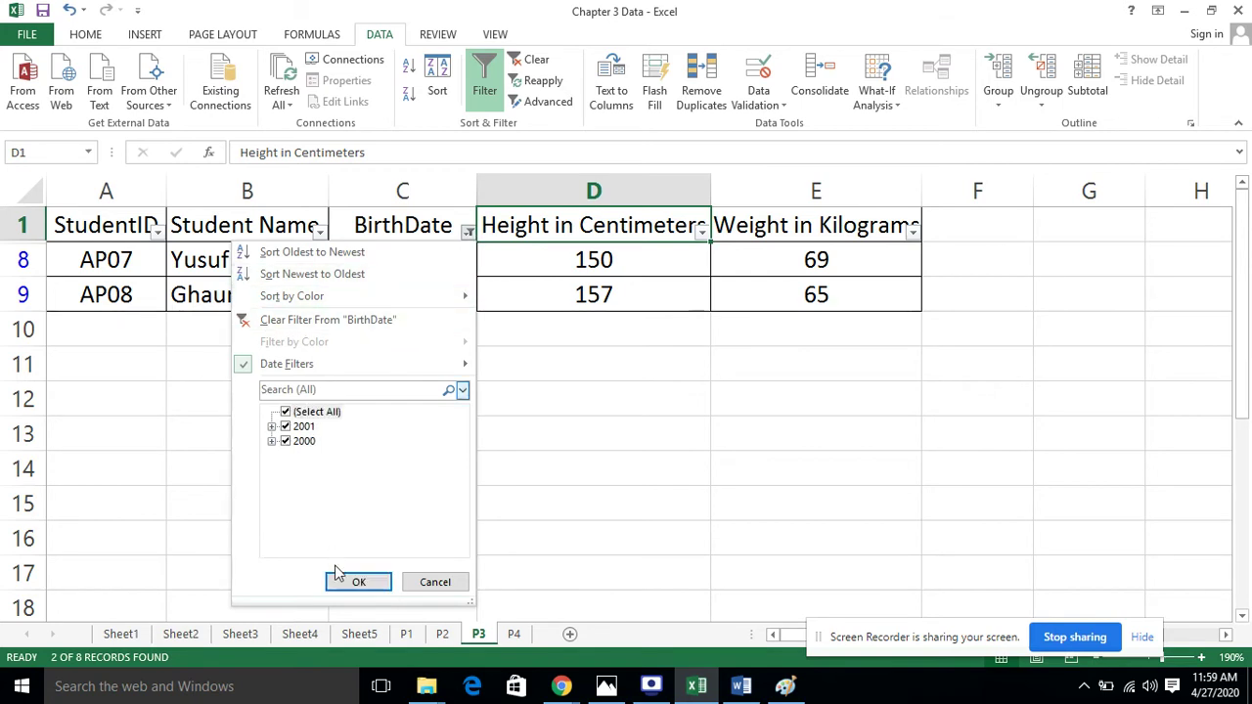
left_click(356, 582)
left_click(1133, 408)
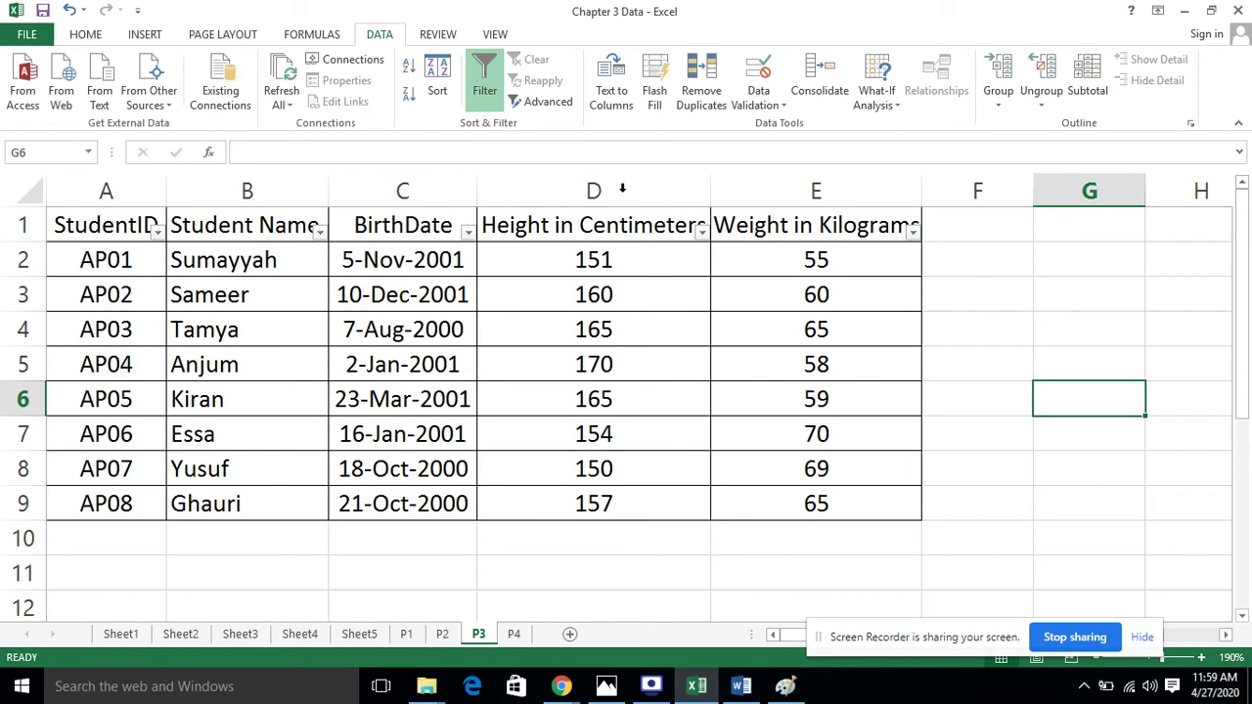
Filter BirthDate to October using Date Filters > All Dates in the Period
left_click(468, 232)
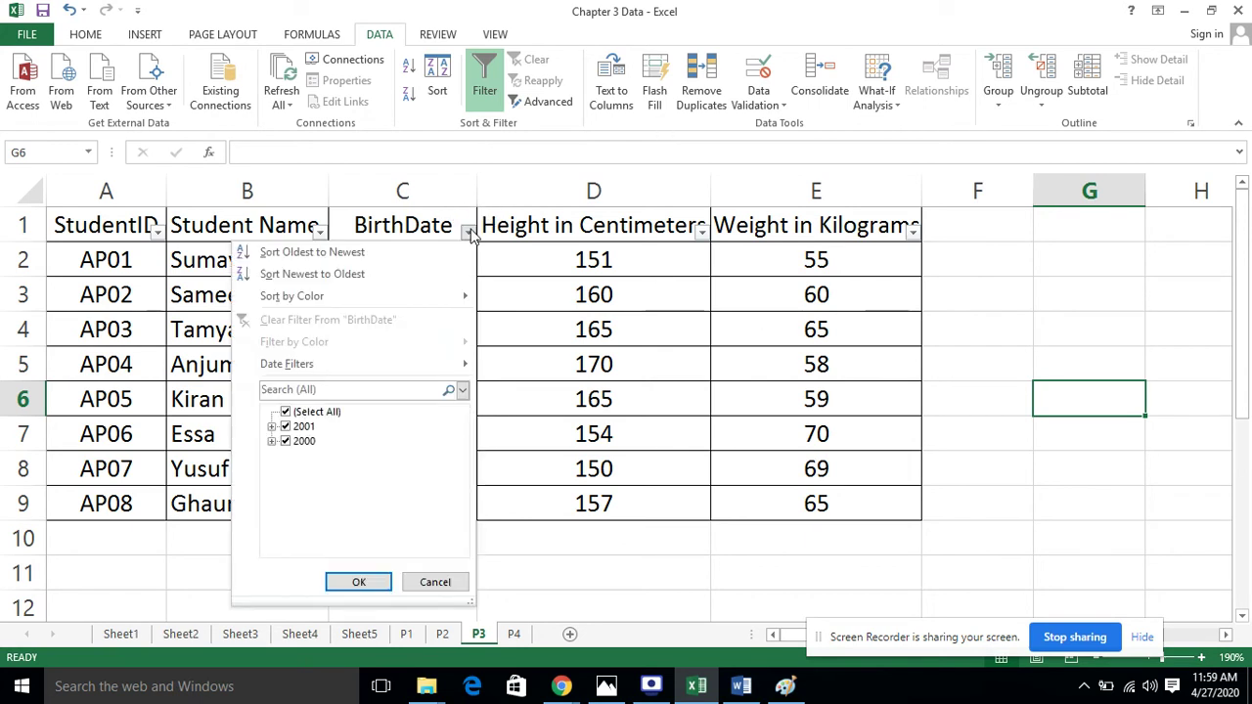
mouse_move(418, 369)
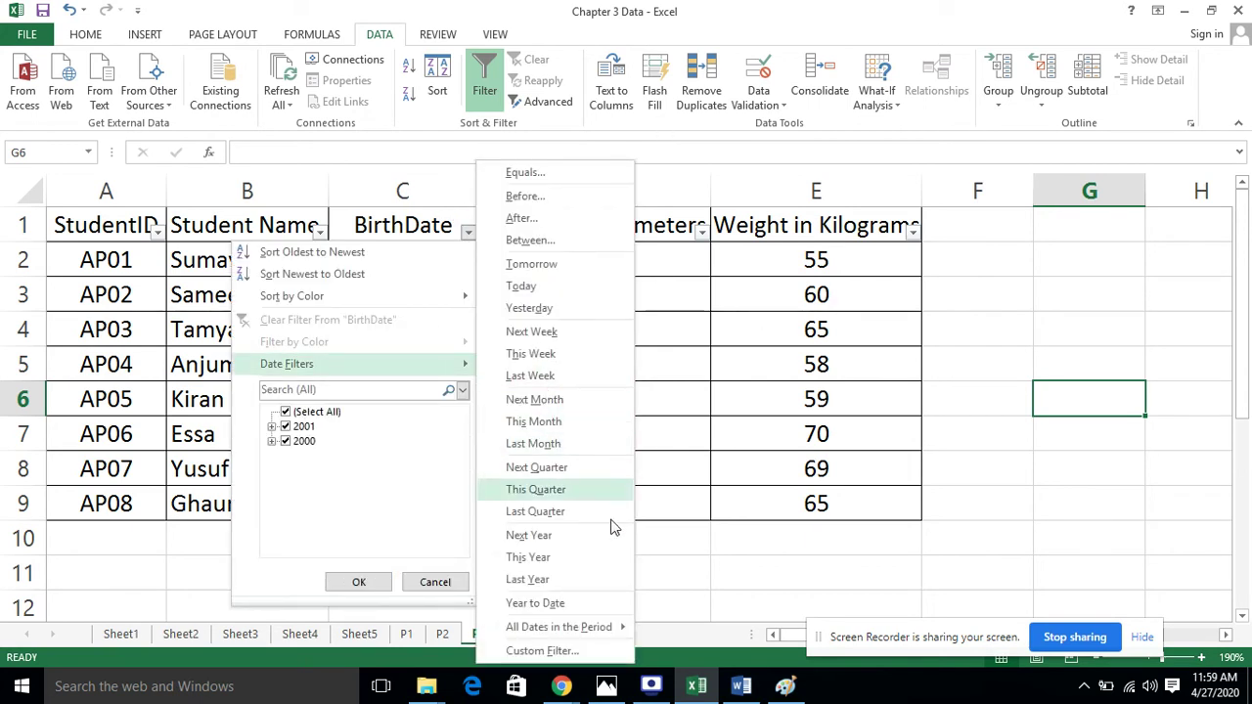
mouse_move(613, 637)
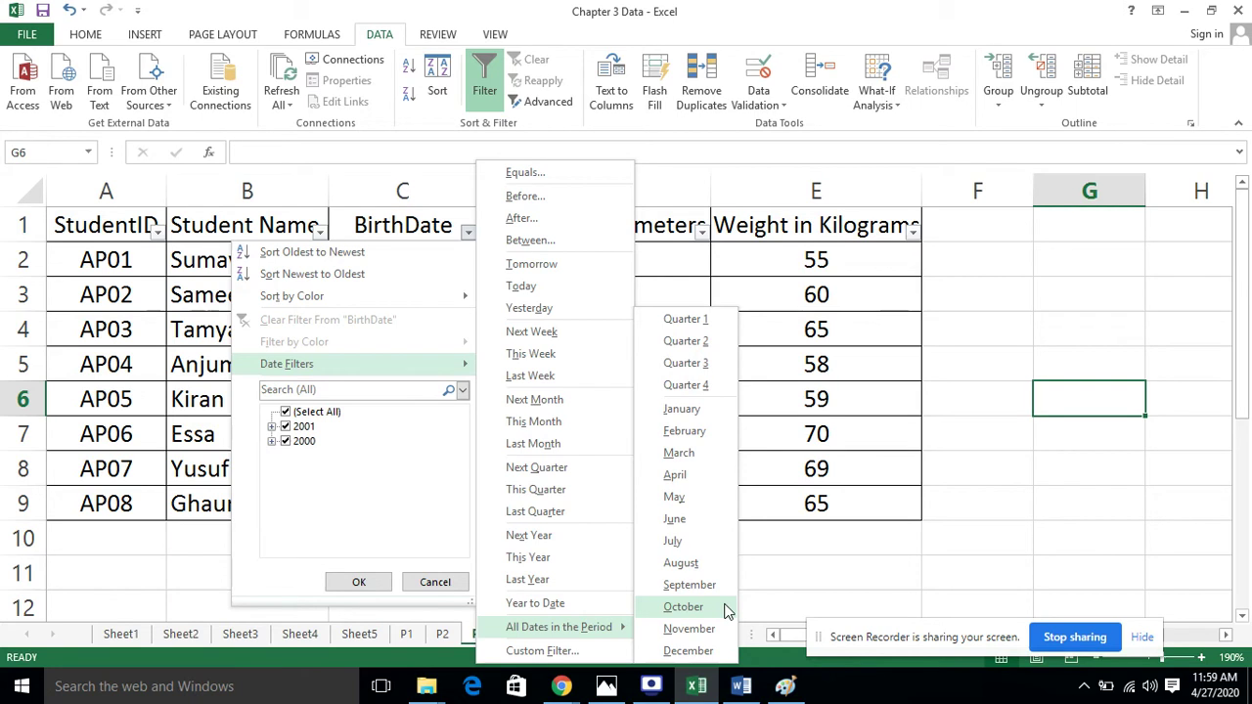
left_click(683, 607)
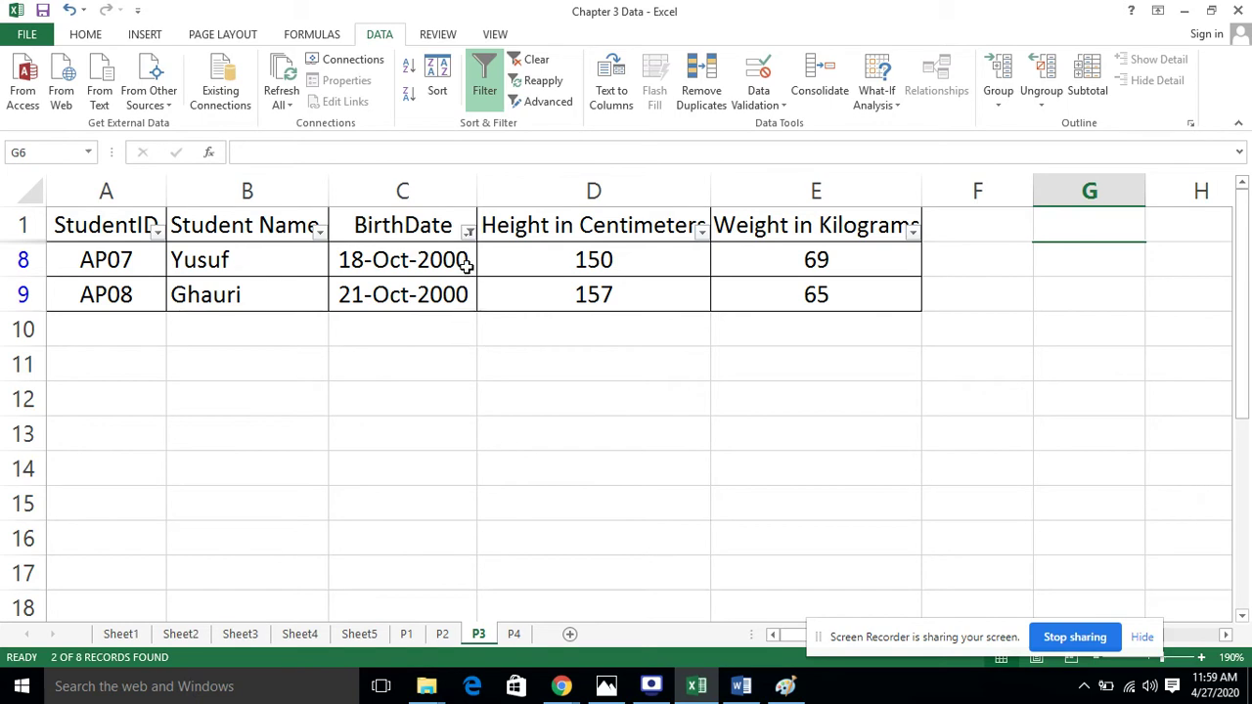
Remove the October filter by selecting all BirthDate values, restoring all eight students
left_click(469, 231)
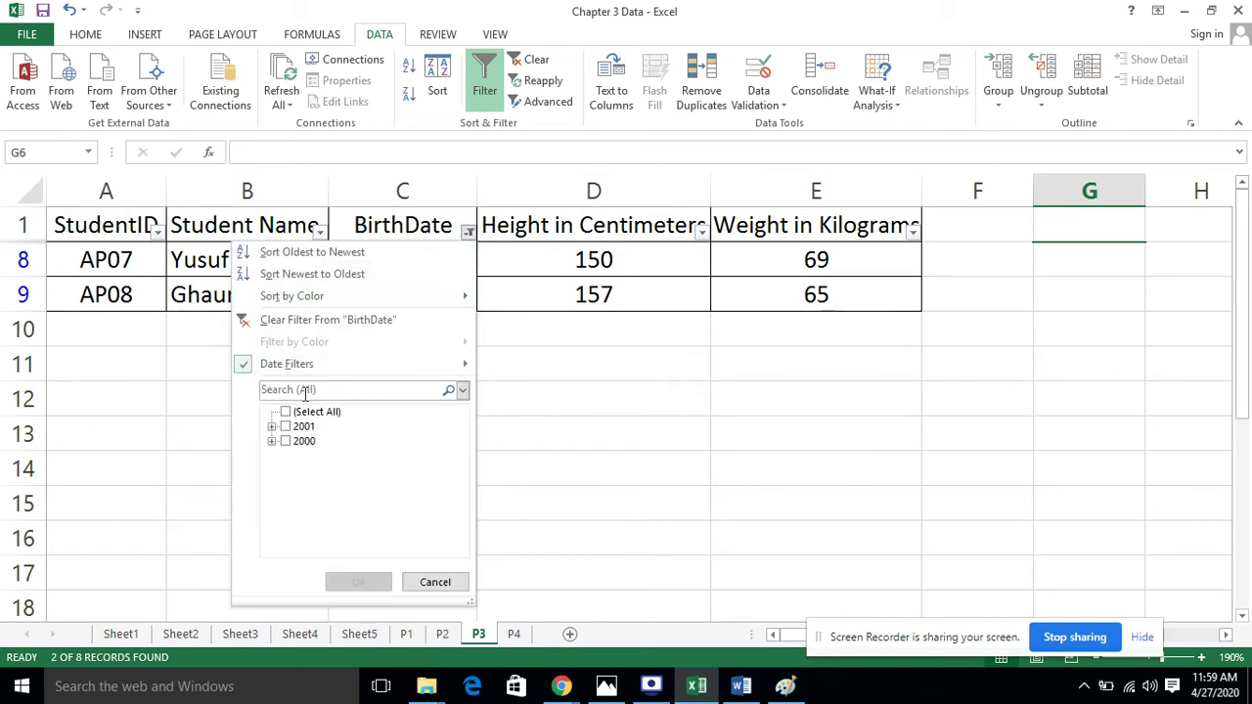
mouse_move(360, 363)
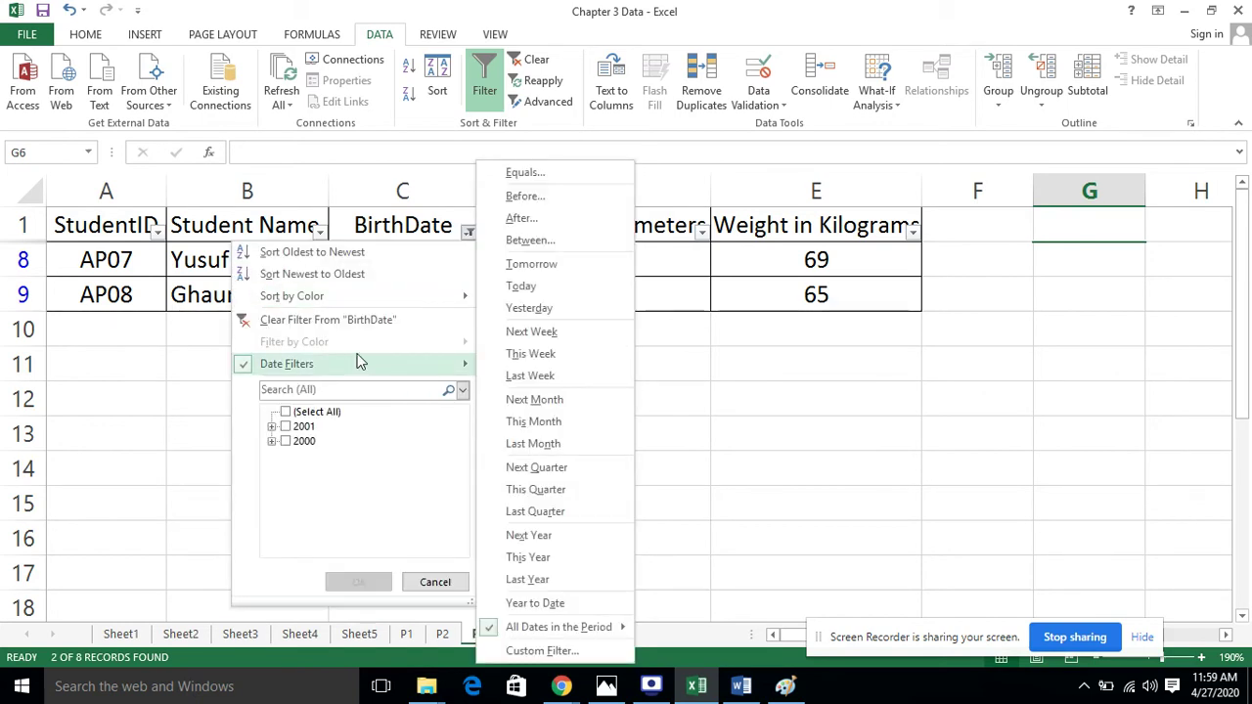
left_click(294, 416)
left_click(386, 583)
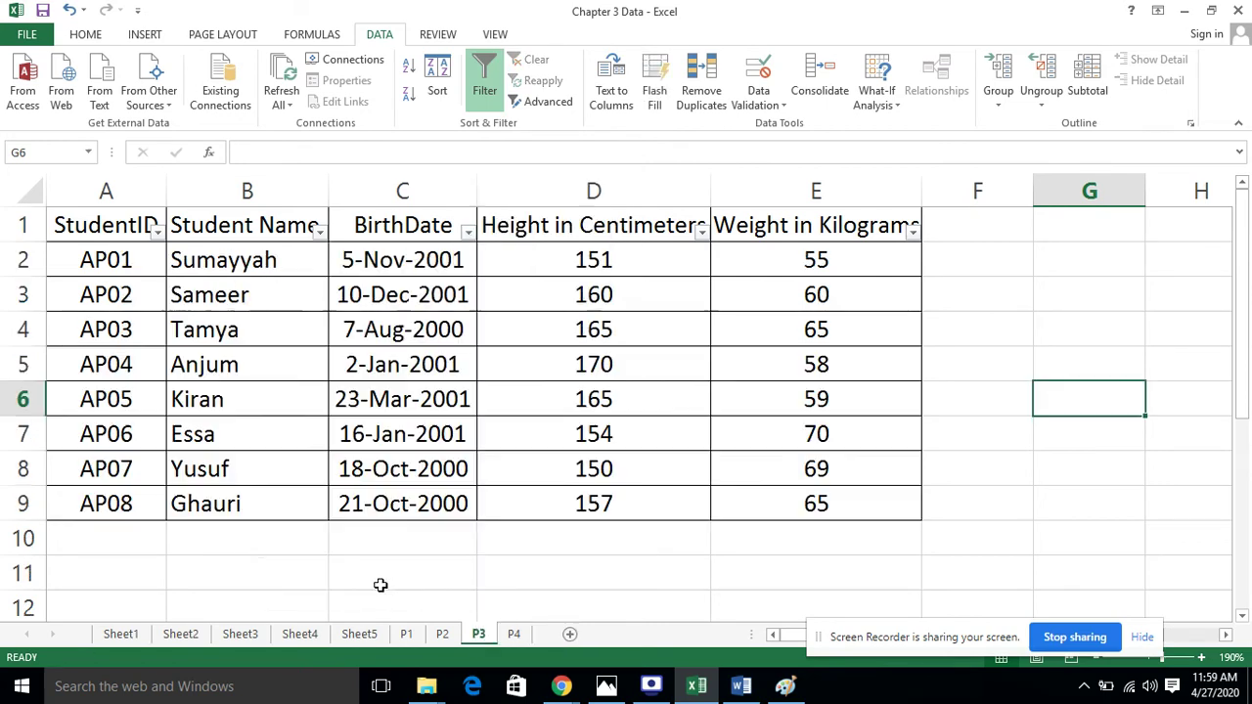
left_click(968, 515)
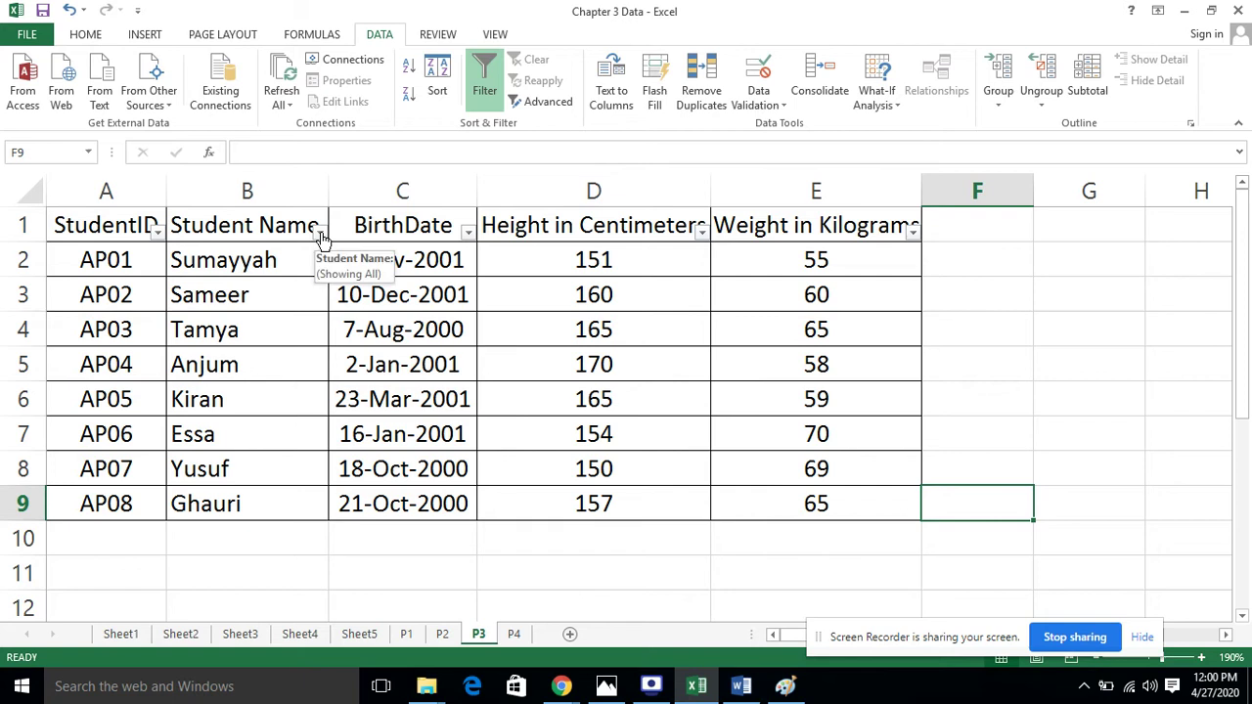
Filter Student Name with Begins With 's', leaving only AP01 and AP02
left_click(320, 232)
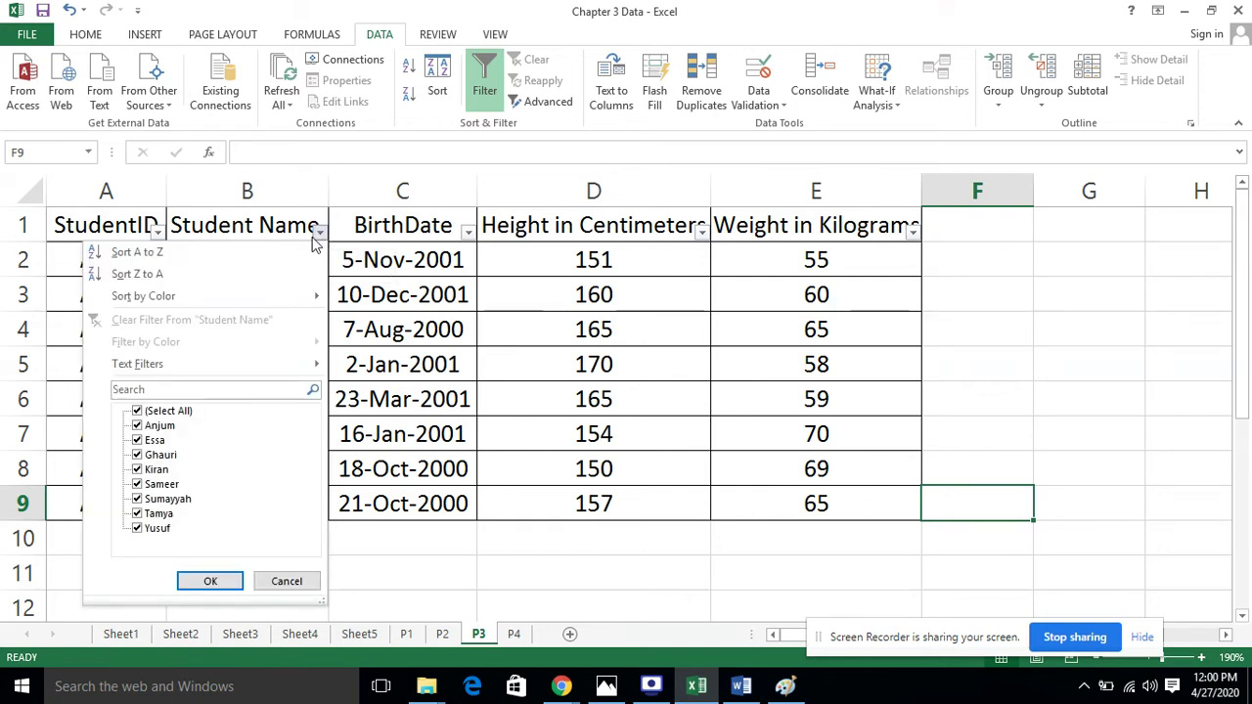
mouse_move(296, 377)
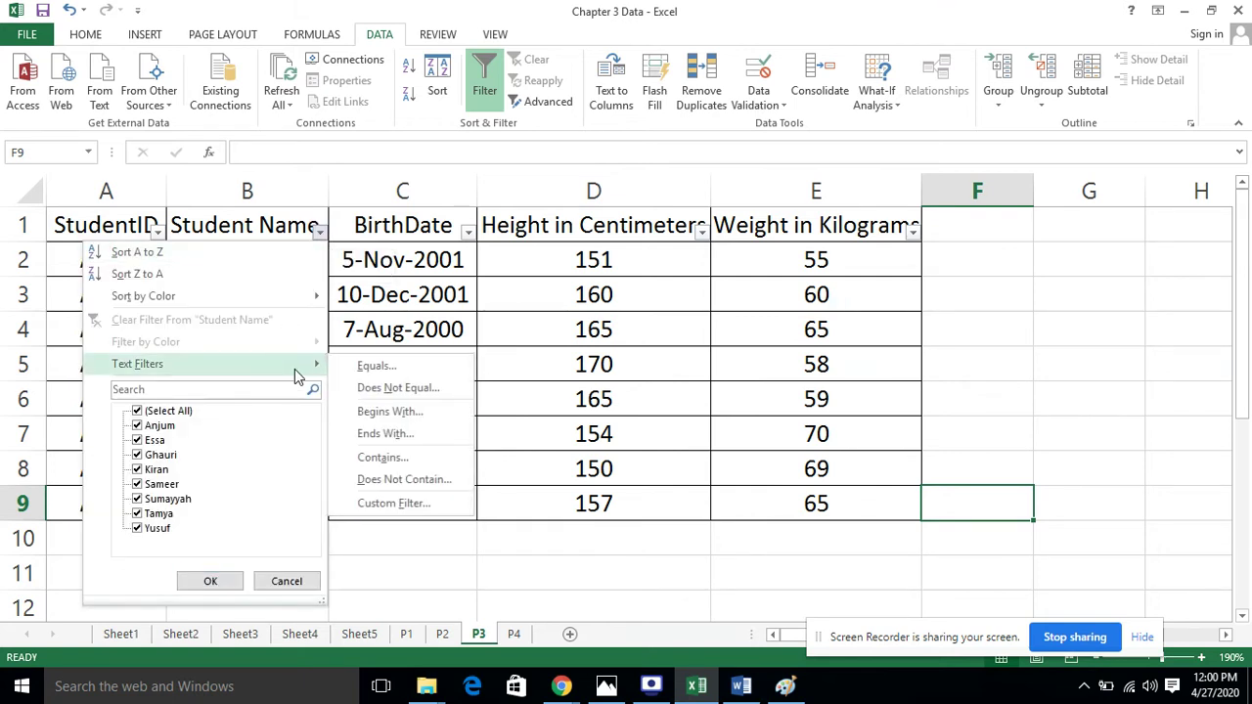
left_click(440, 415)
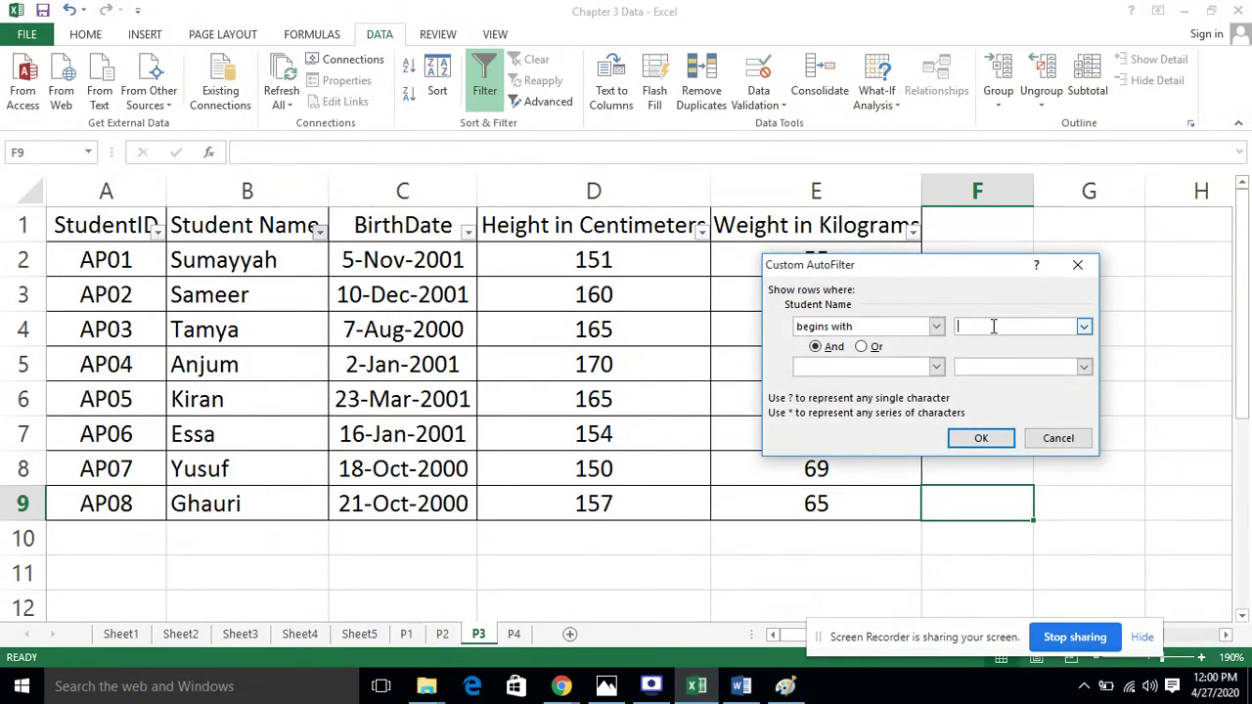
type("s")
left_click(980, 438)
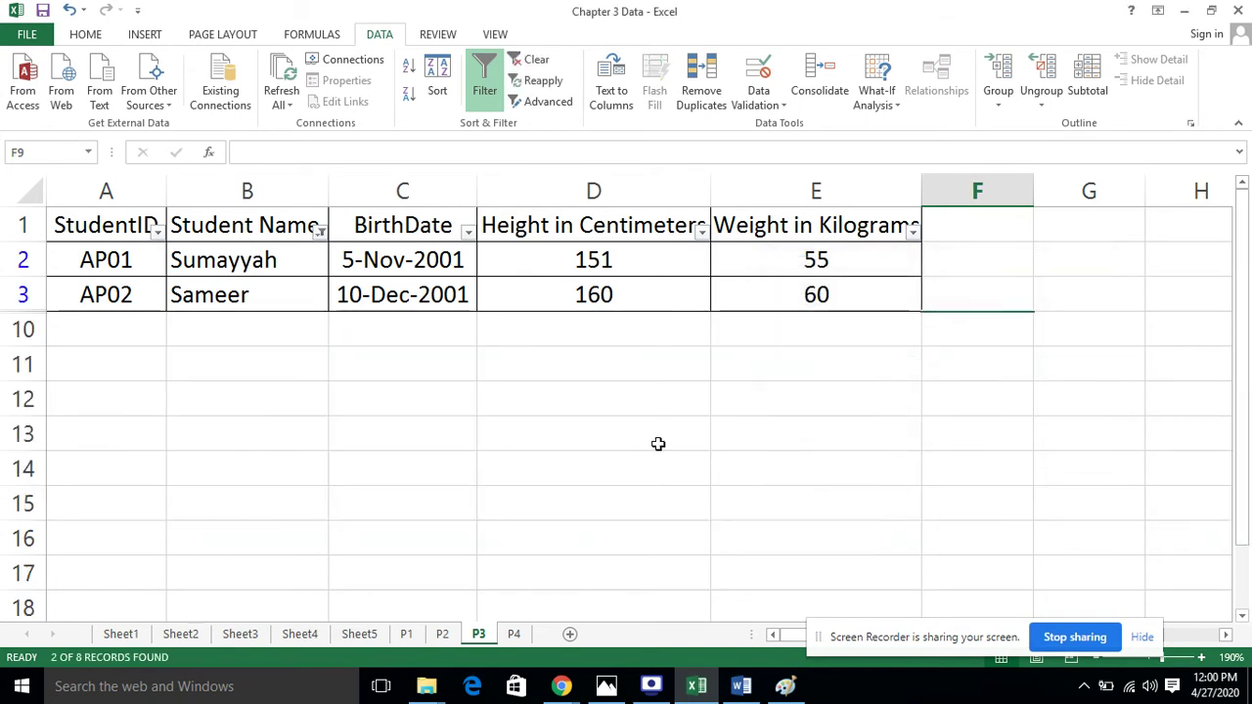
left_click(341, 447)
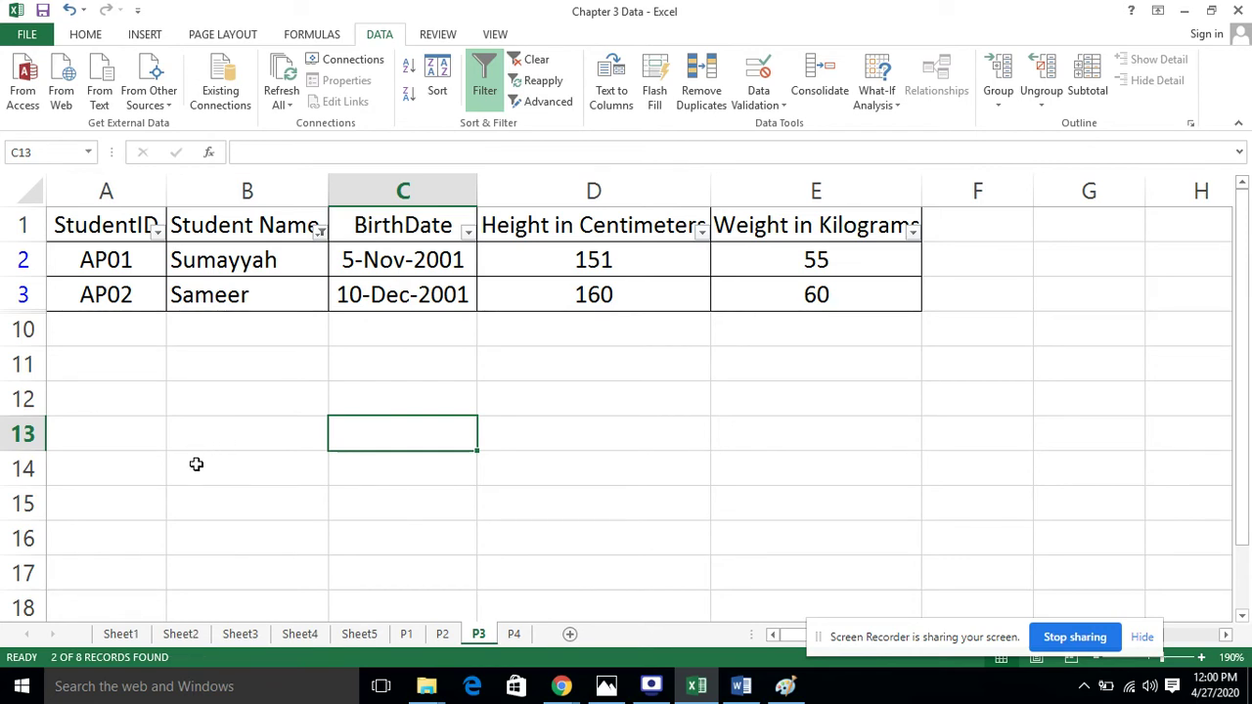
Select cell D13 and bring the textbook photo P3 and P4.jpg up in Photos
left_click(707, 446)
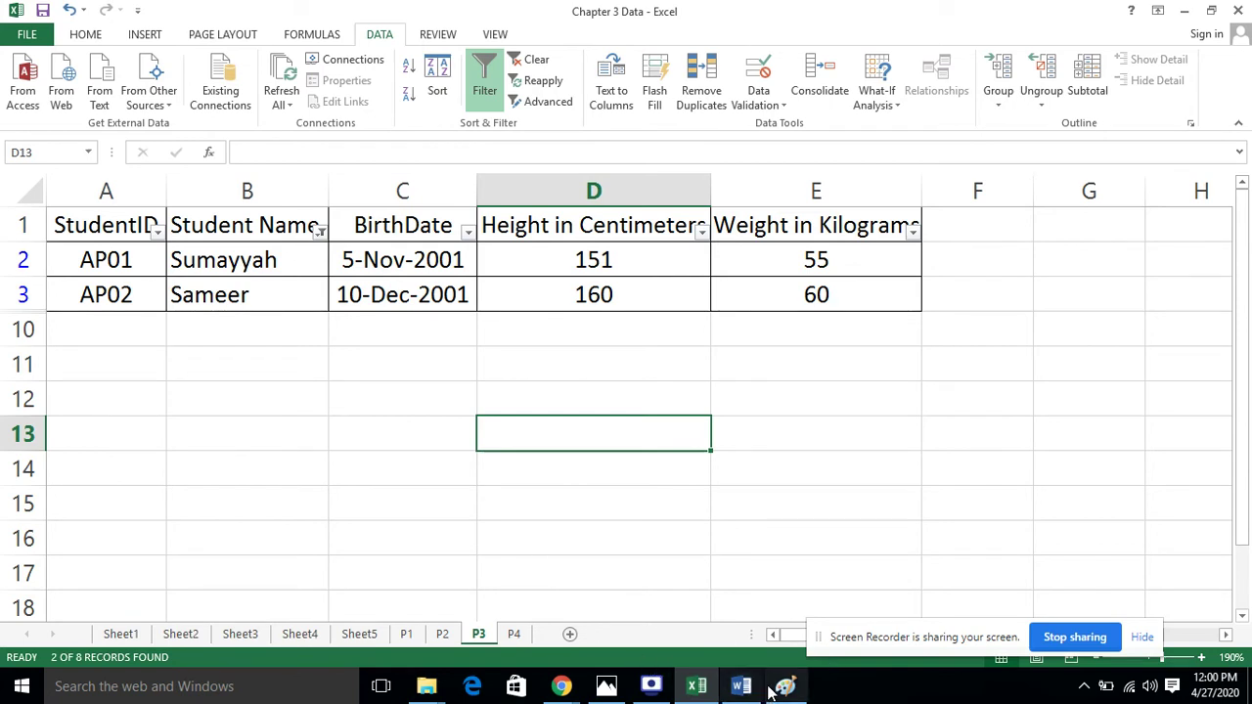
left_click(603, 685)
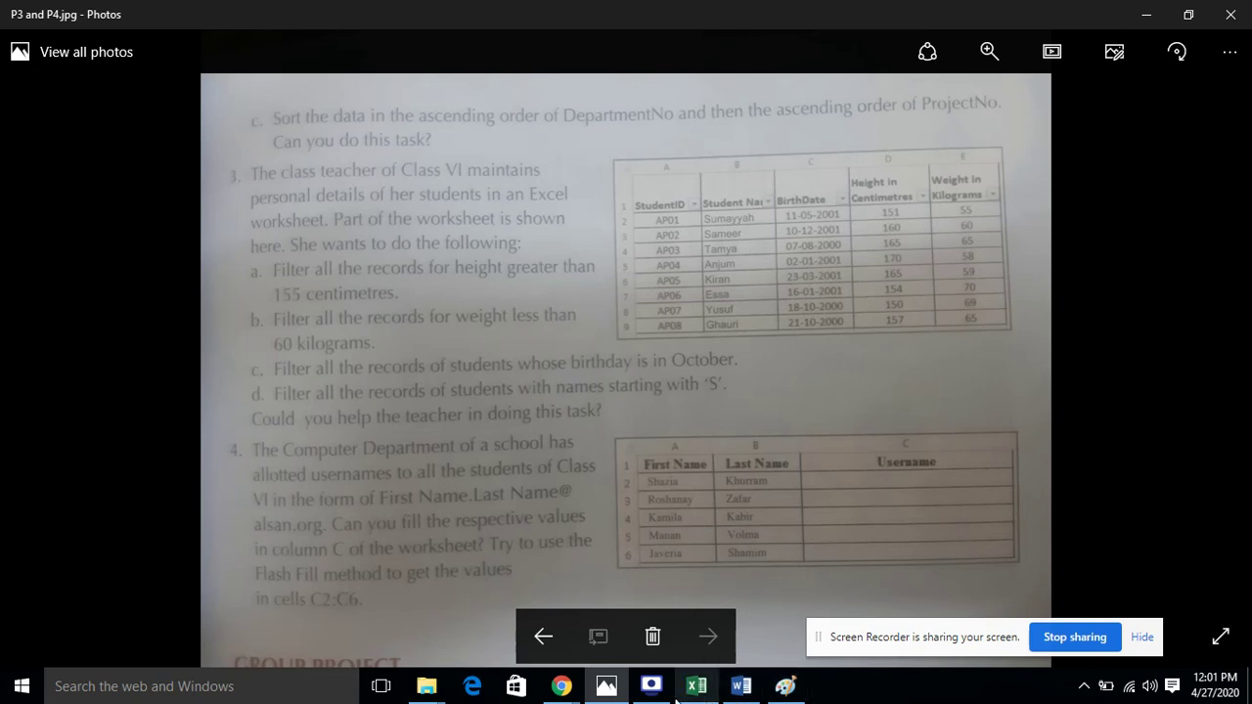
Switch back to the Chapter 3 Data workbook in Excel
mouse_move(642, 698)
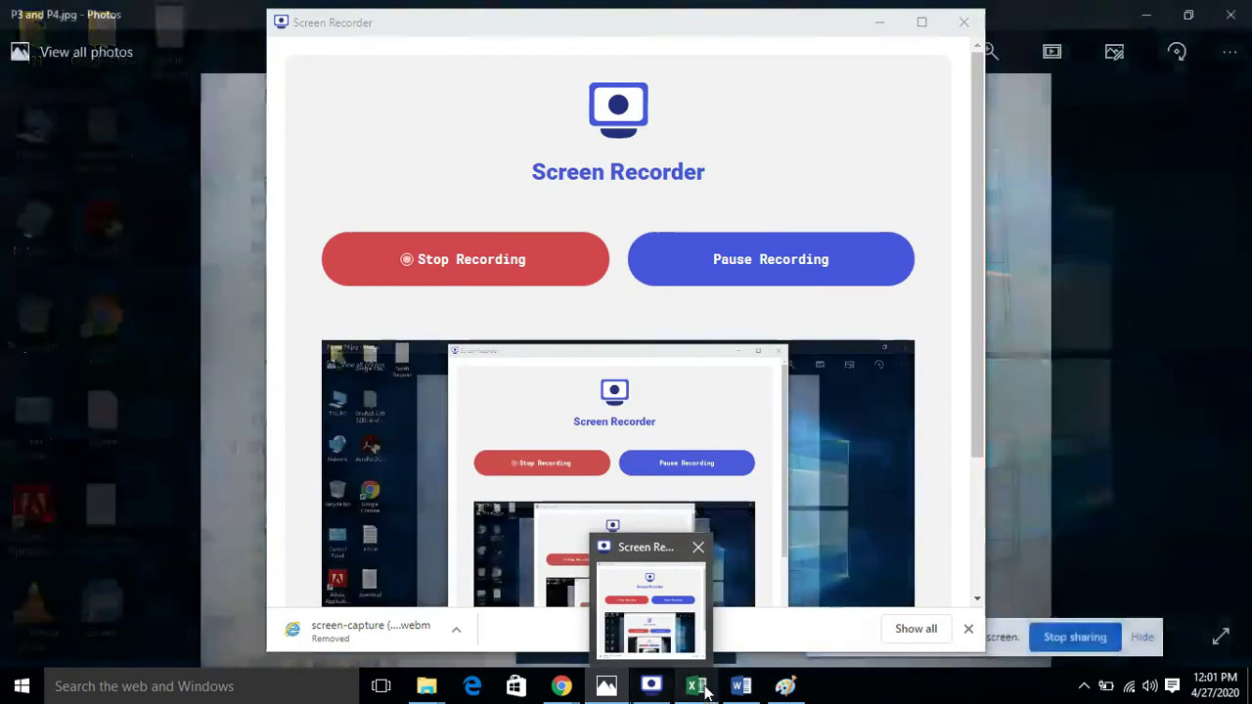
left_click(696, 685)
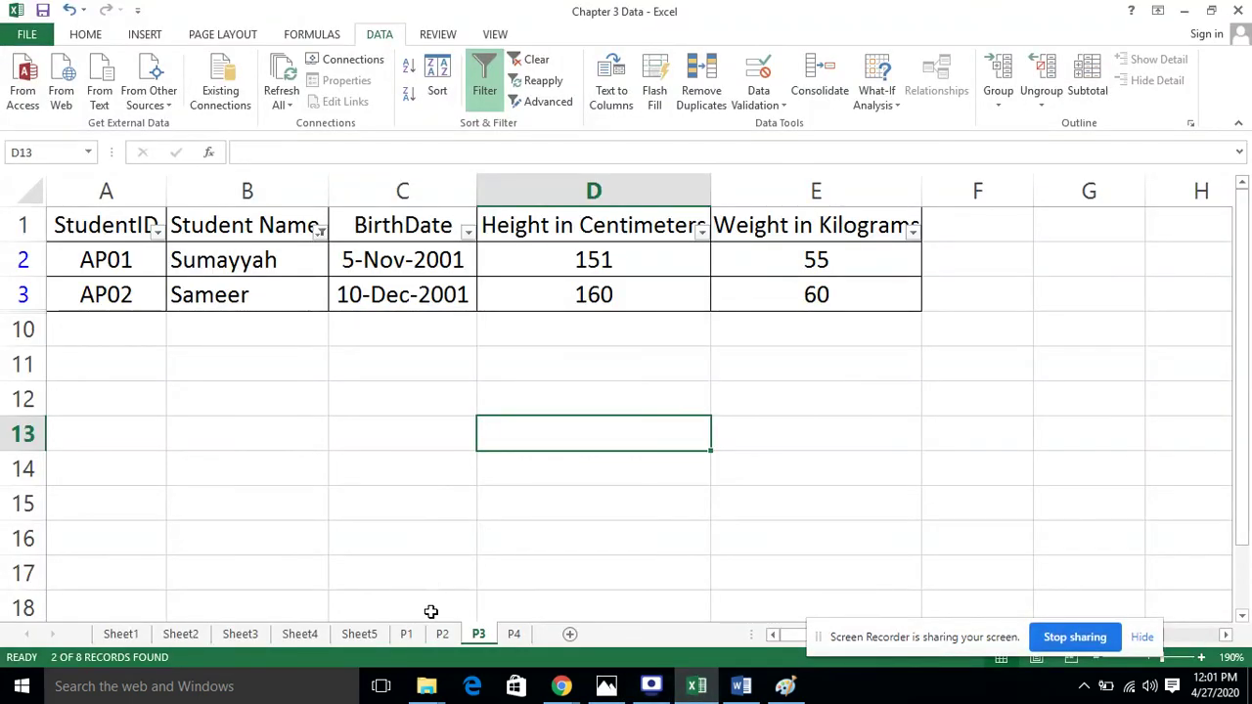
On sheet P4, widen columns A, B and C to fit names and usernames
left_click(514, 634)
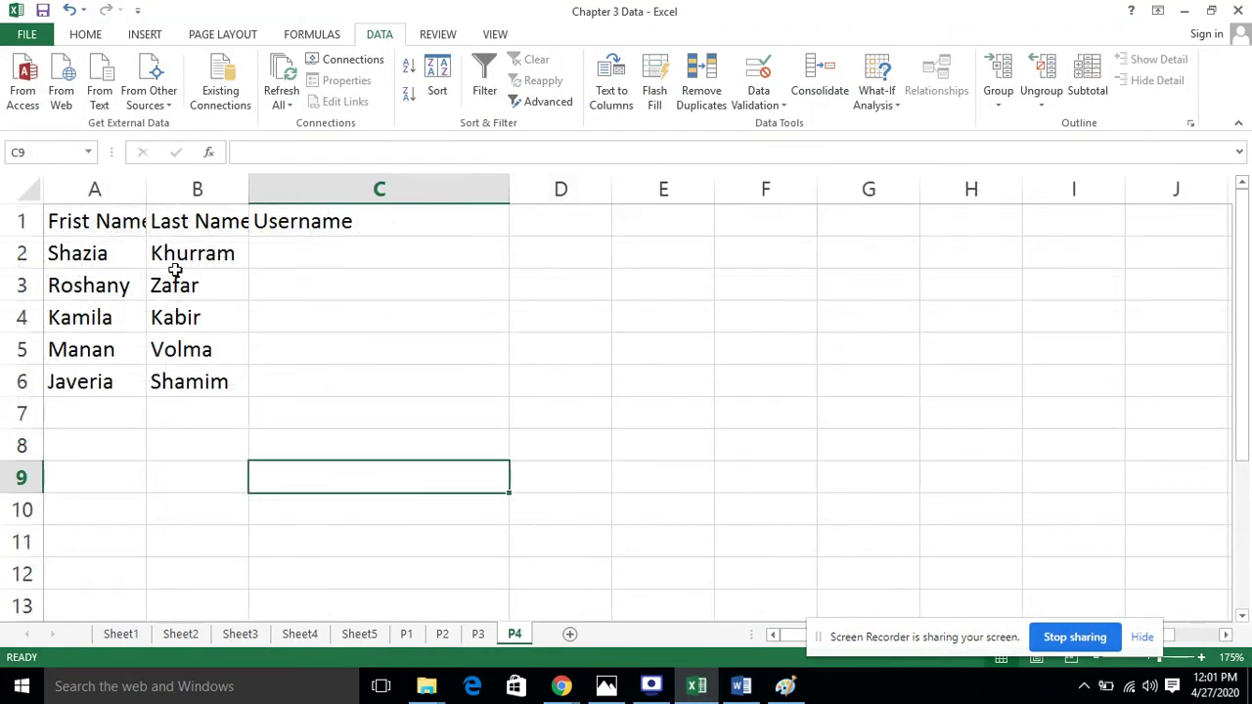
left_click_drag(147, 181, 200, 182)
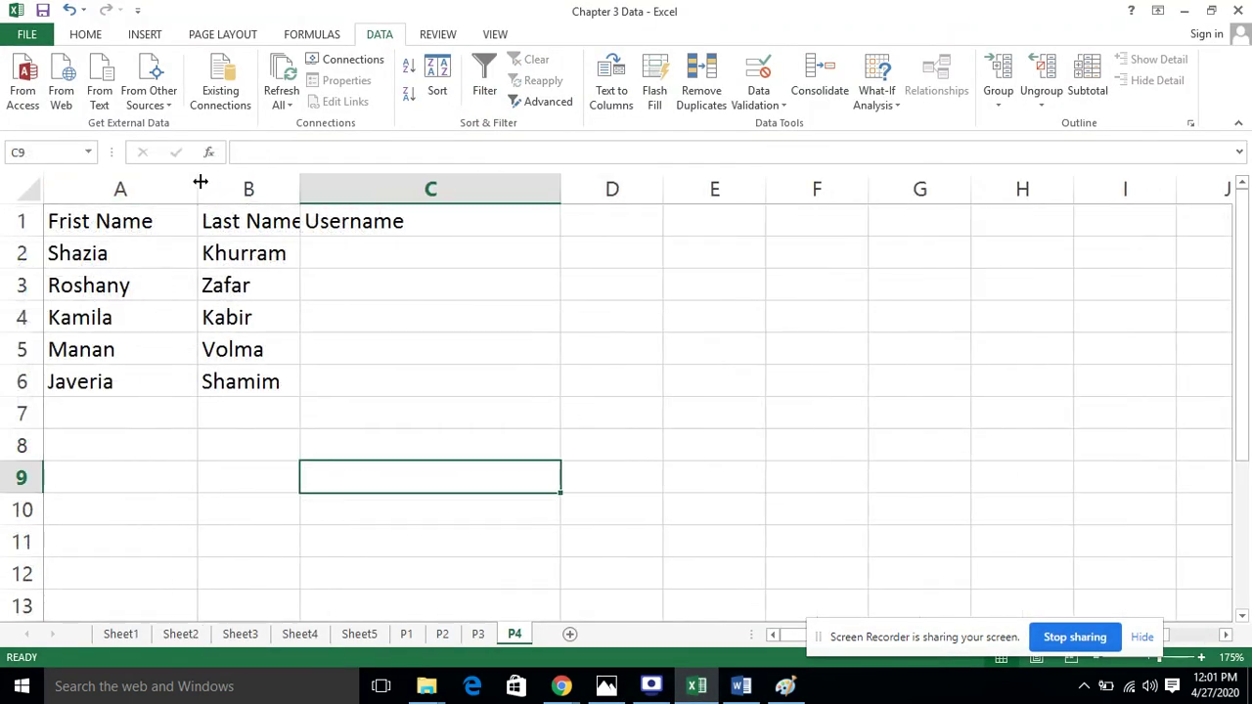
left_click_drag(299, 182, 341, 186)
left_click_drag(601, 188, 668, 188)
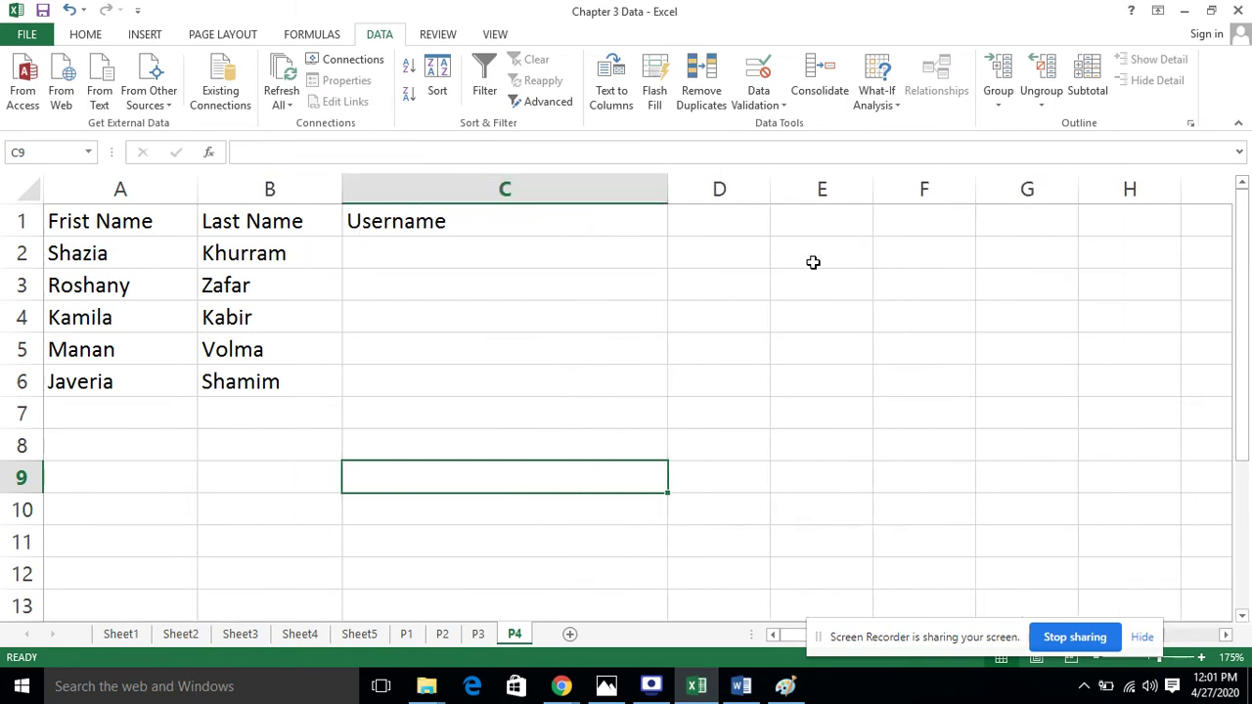
Apply All Borders to the table A1:C6 and save the workbook
left_click(813, 262)
left_click_drag(123, 215, 495, 385)
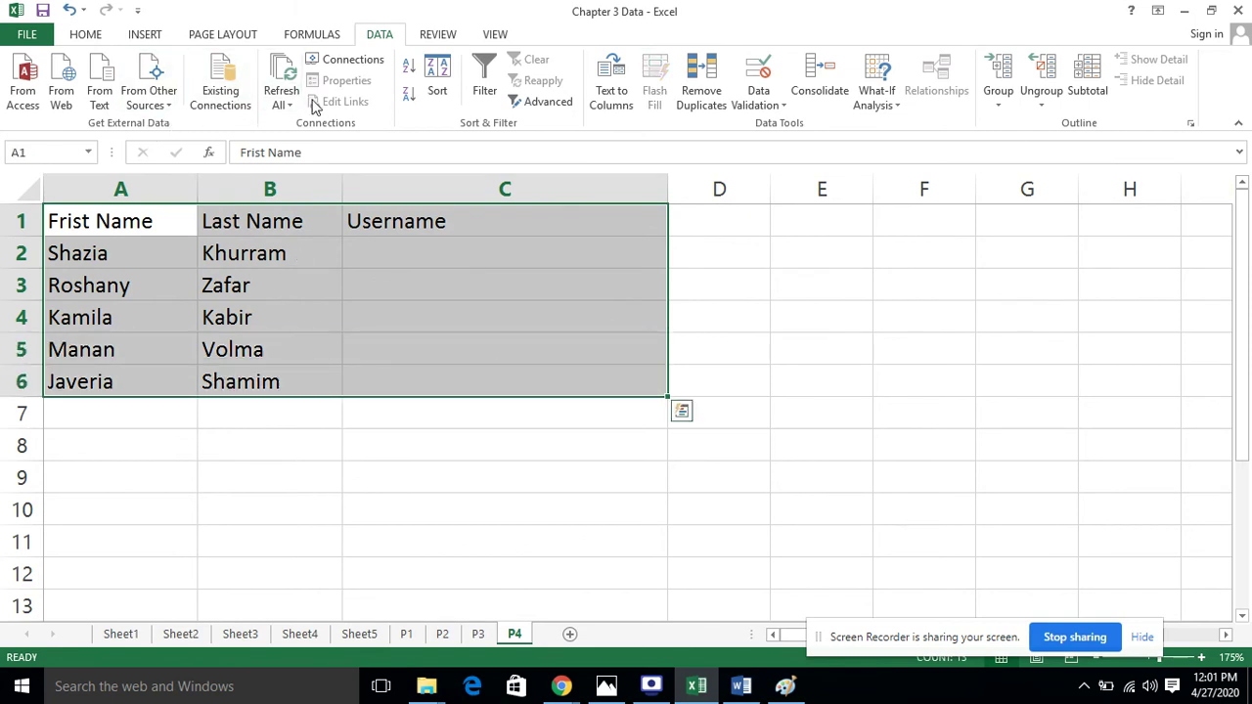
left_click(85, 39)
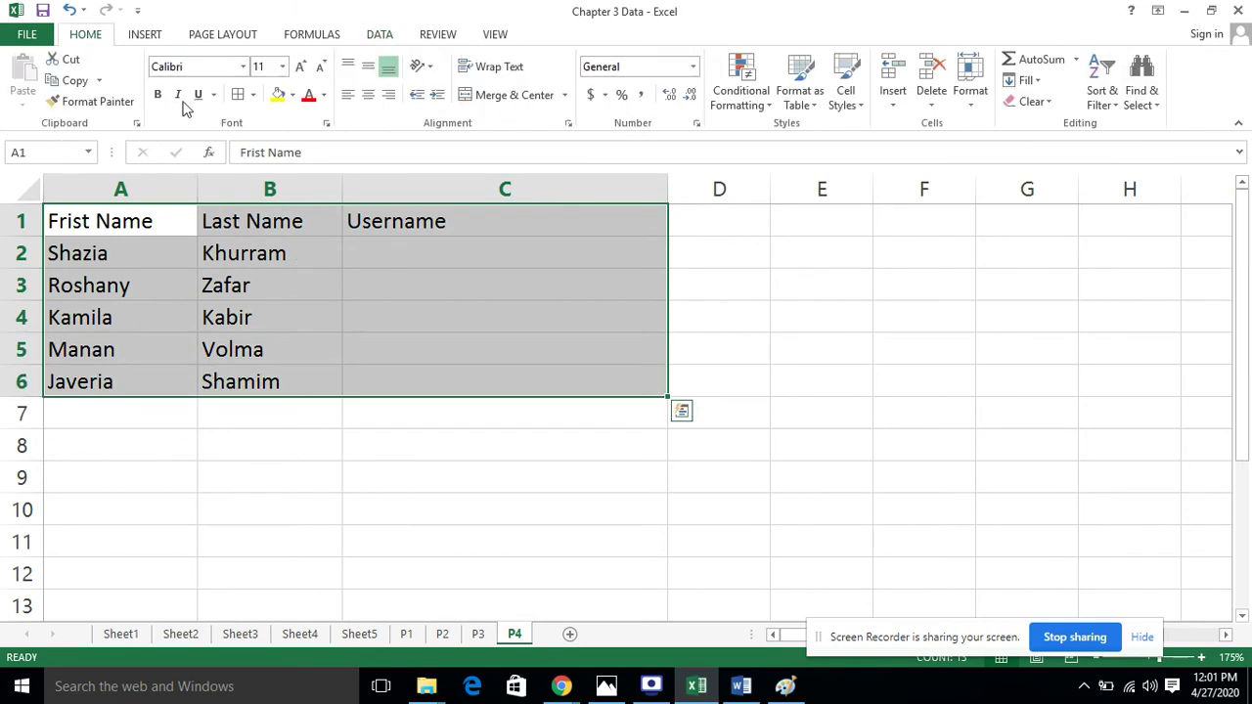
left_click(237, 95)
left_click_drag(721, 282, 747, 303)
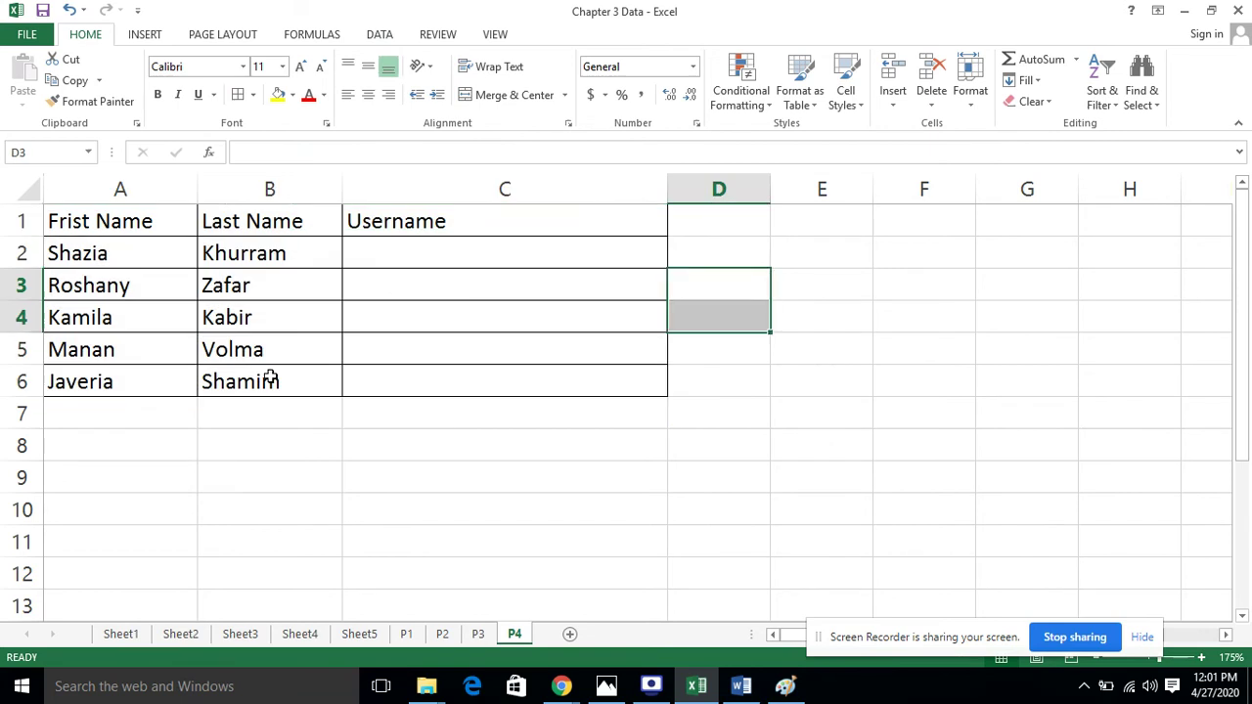
left_click(45, 11)
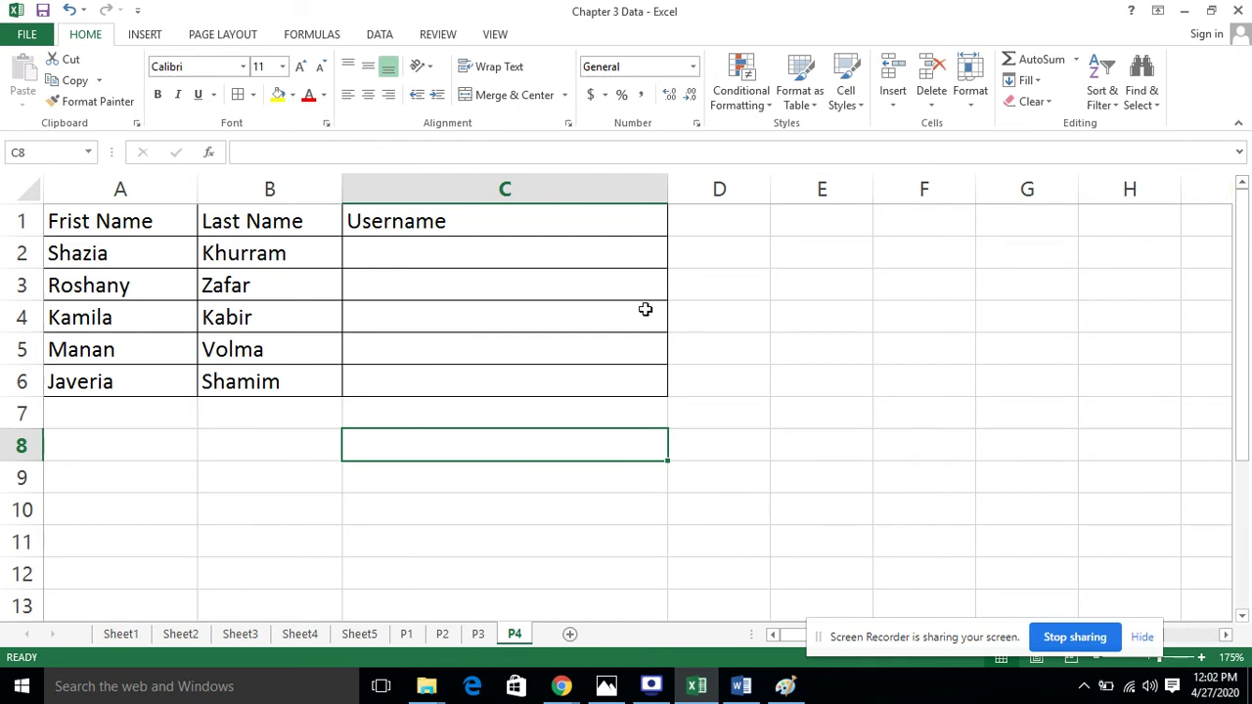
left_click(464, 258)
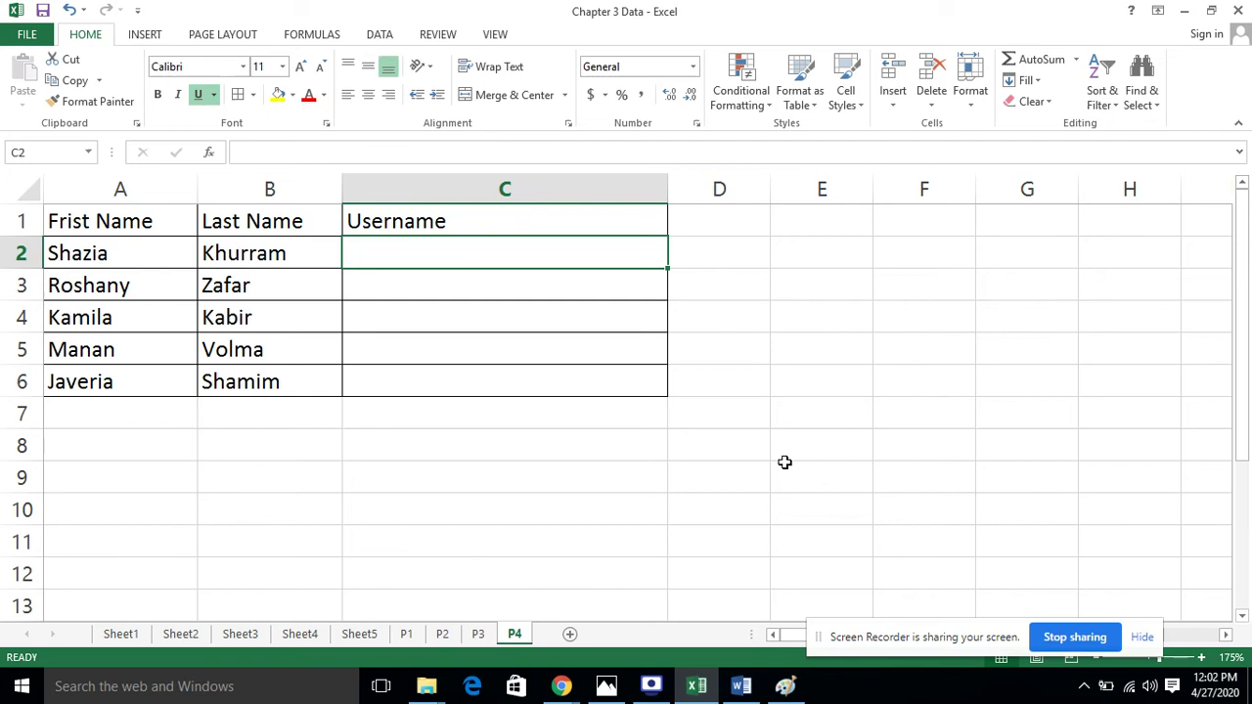
type("Sh")
key("BackSpace")
key("BackSpace")
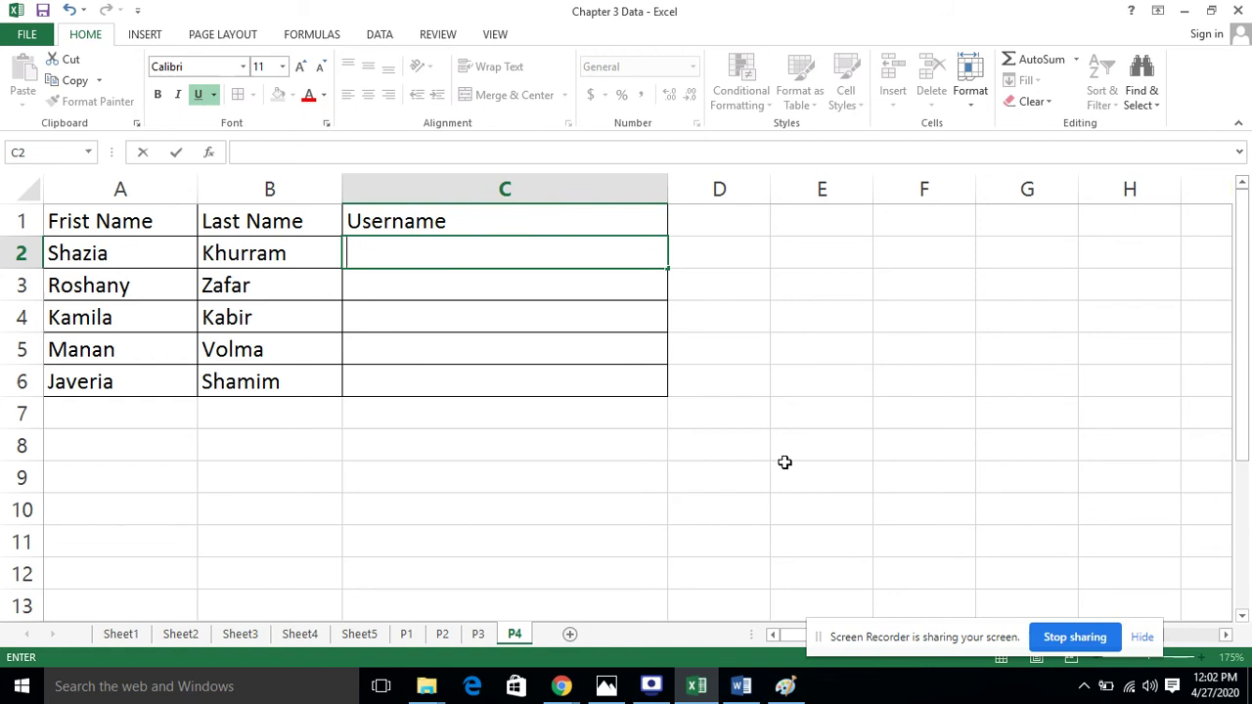
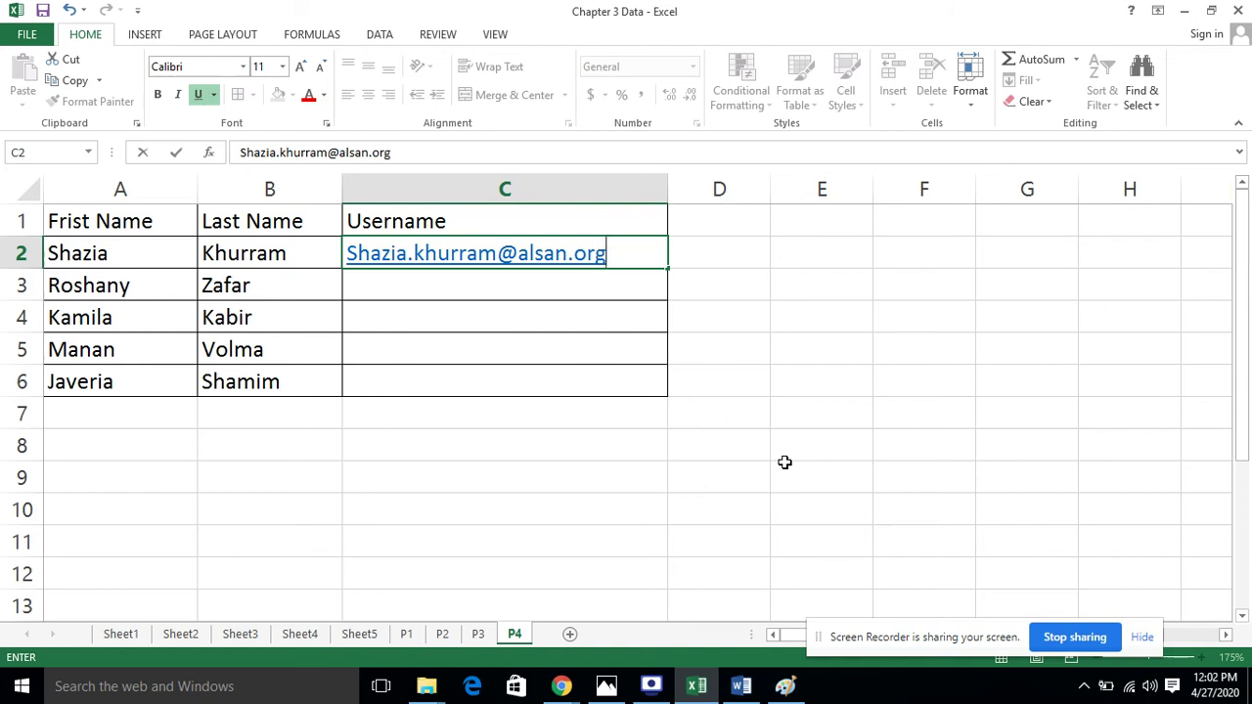
key("Return")
Fill C3 with the second person's address by accepting the AutoComplete suggestion
left_click(568, 383)
left_click(460, 469)
left_click(386, 285)
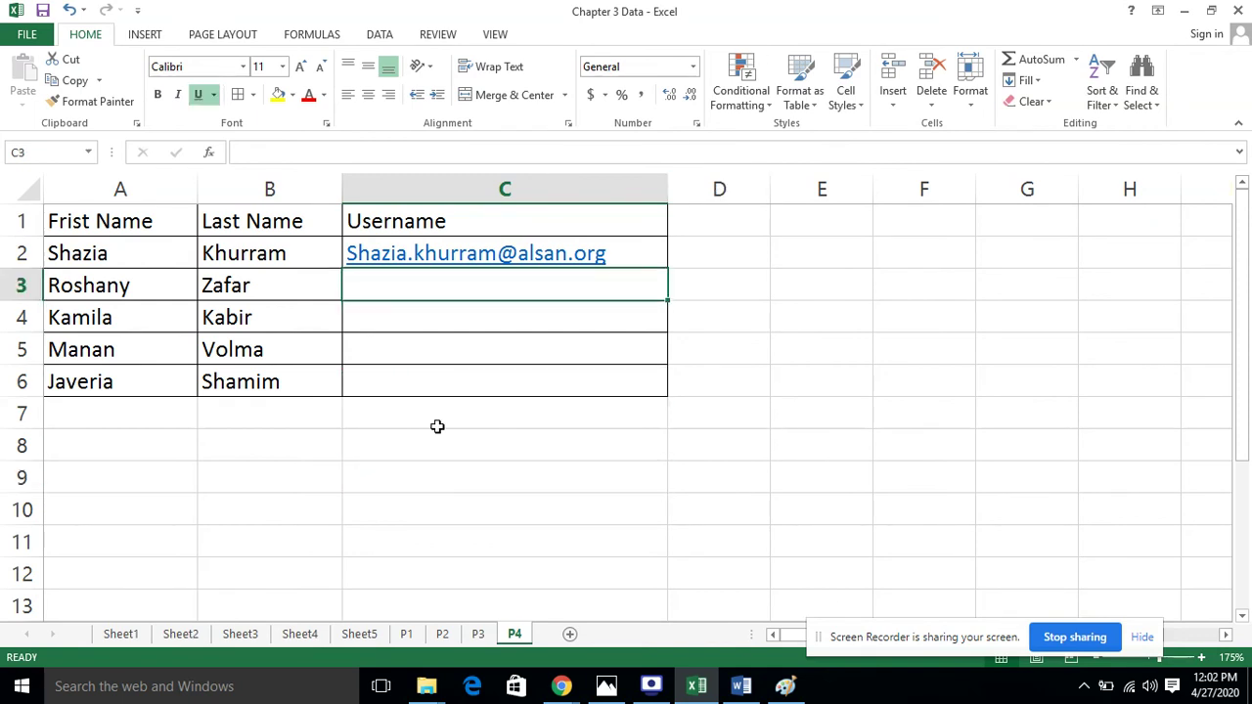
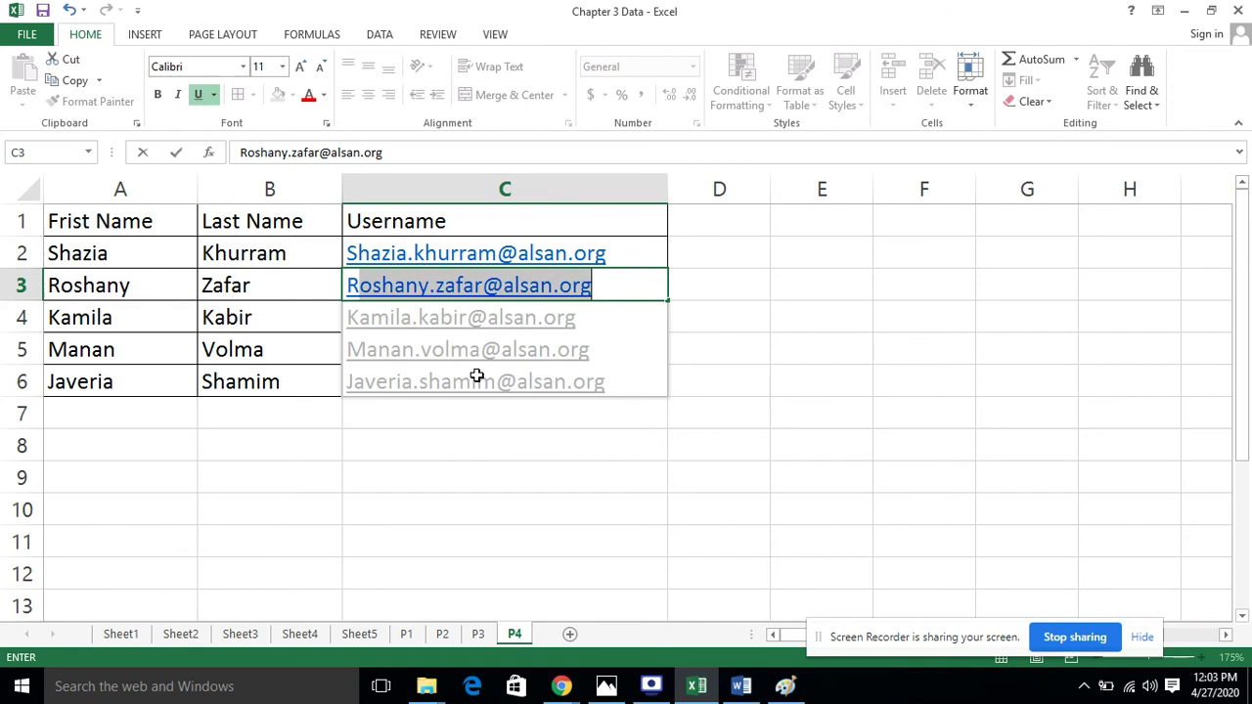
left_click(614, 296)
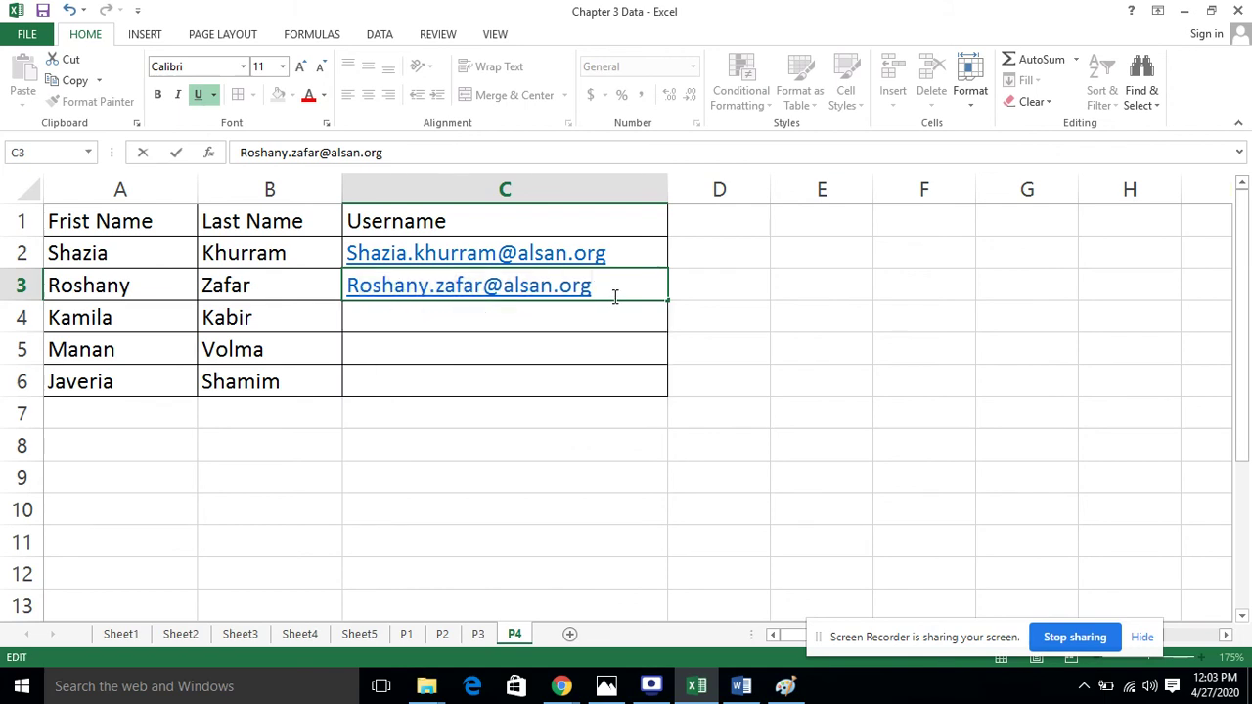
key("Return")
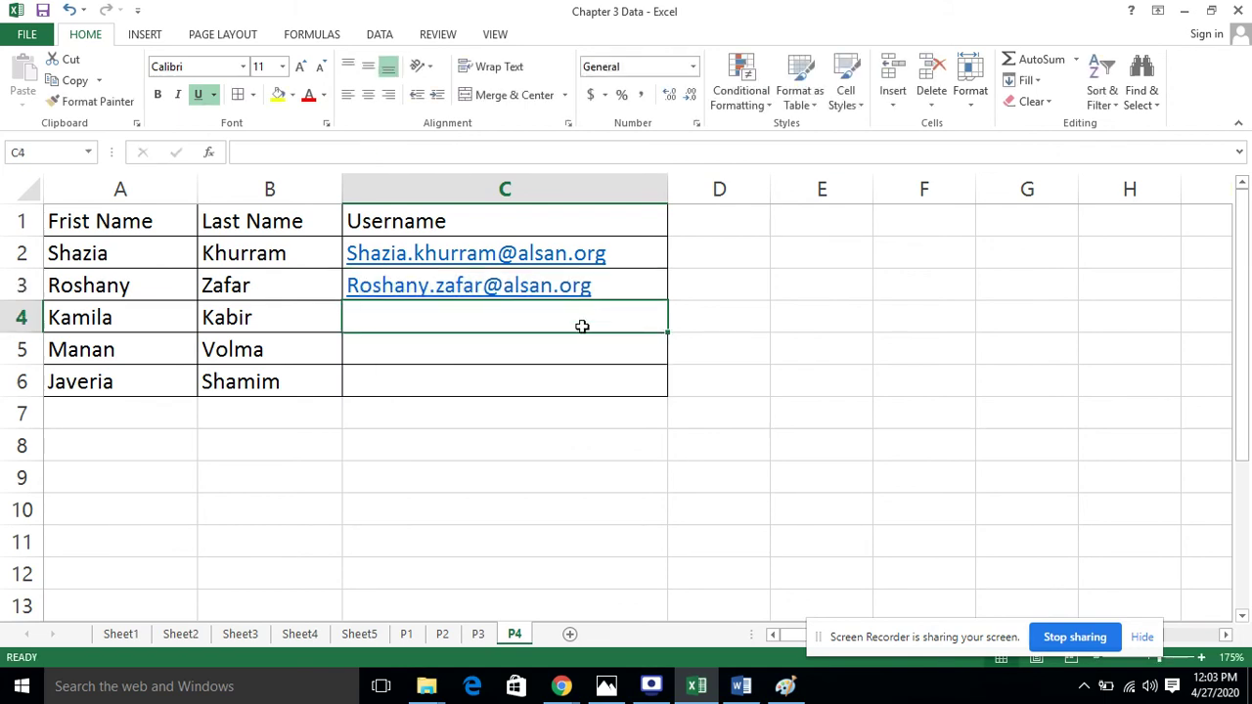
type("Kami")
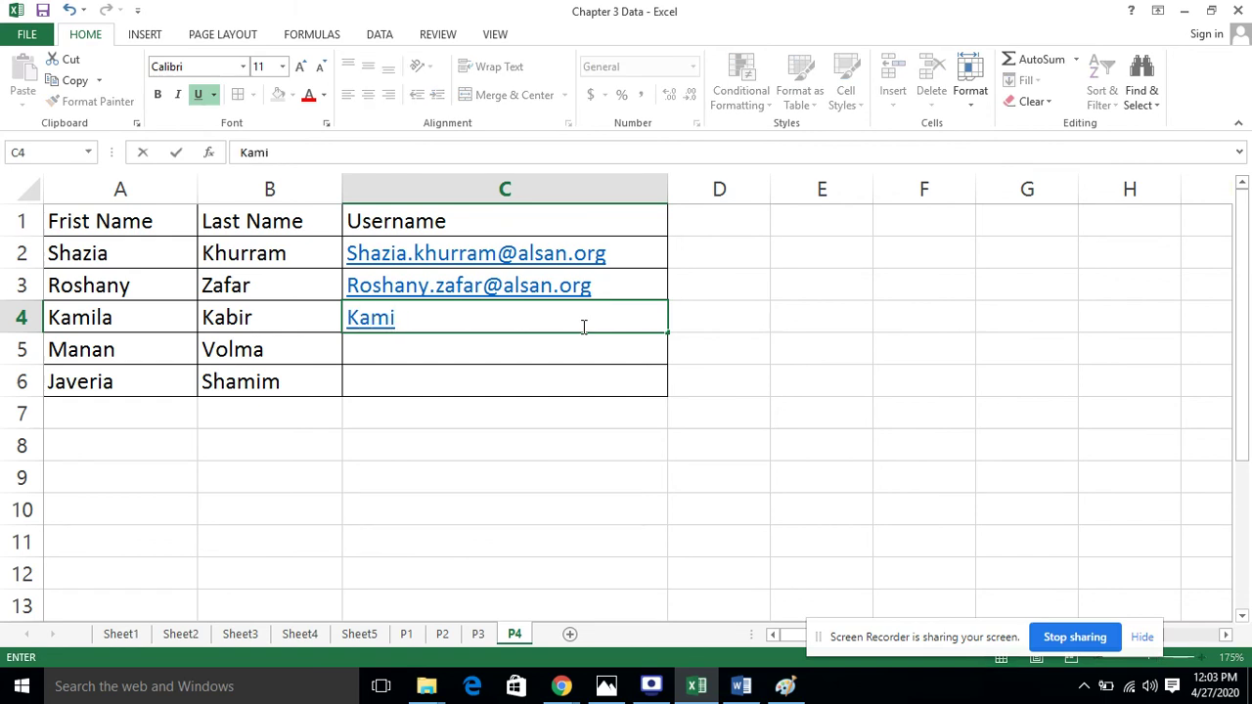
type("l")
key("BackSpace")
key("BackSpace")
key("BackSpace")
key("BackSpace")
key("BackSpace")
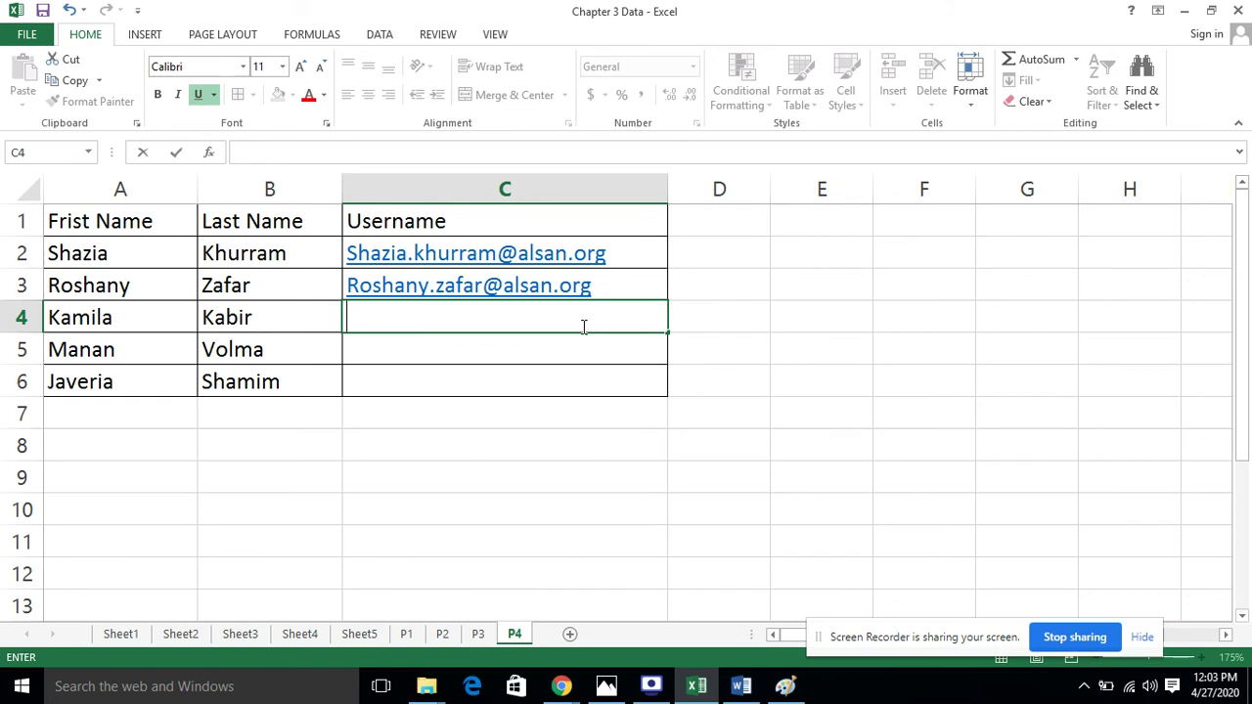
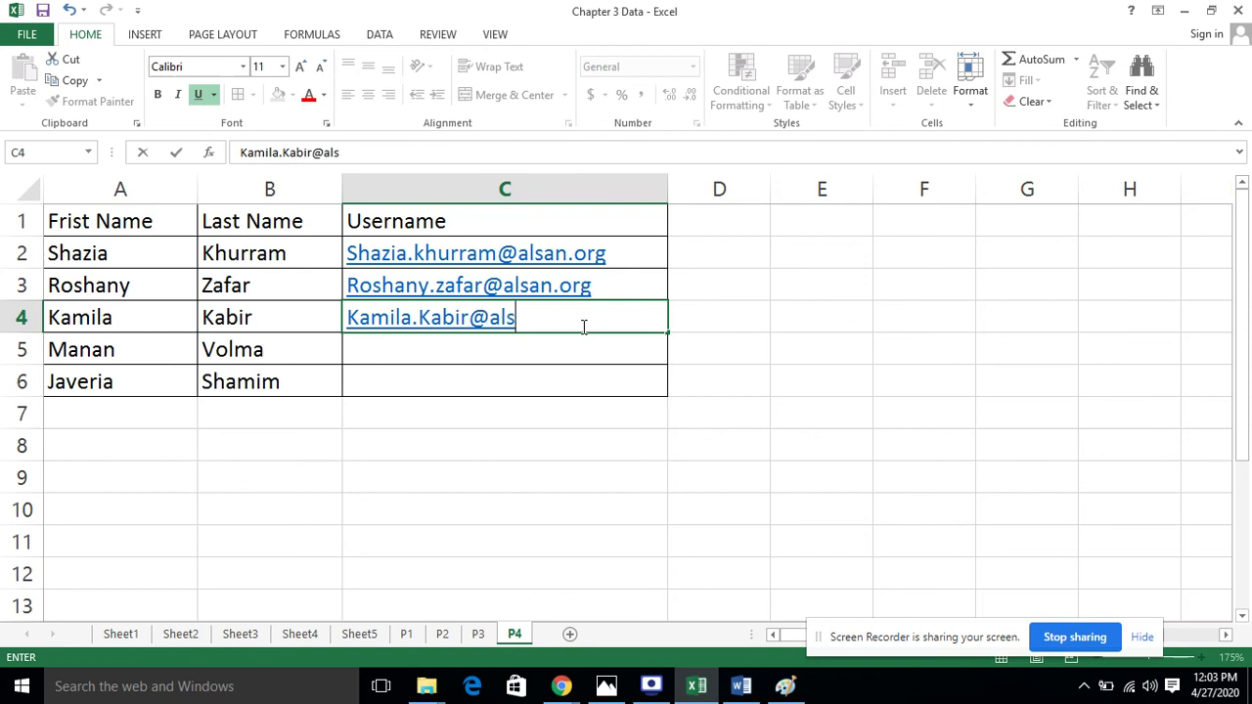
key("Return")
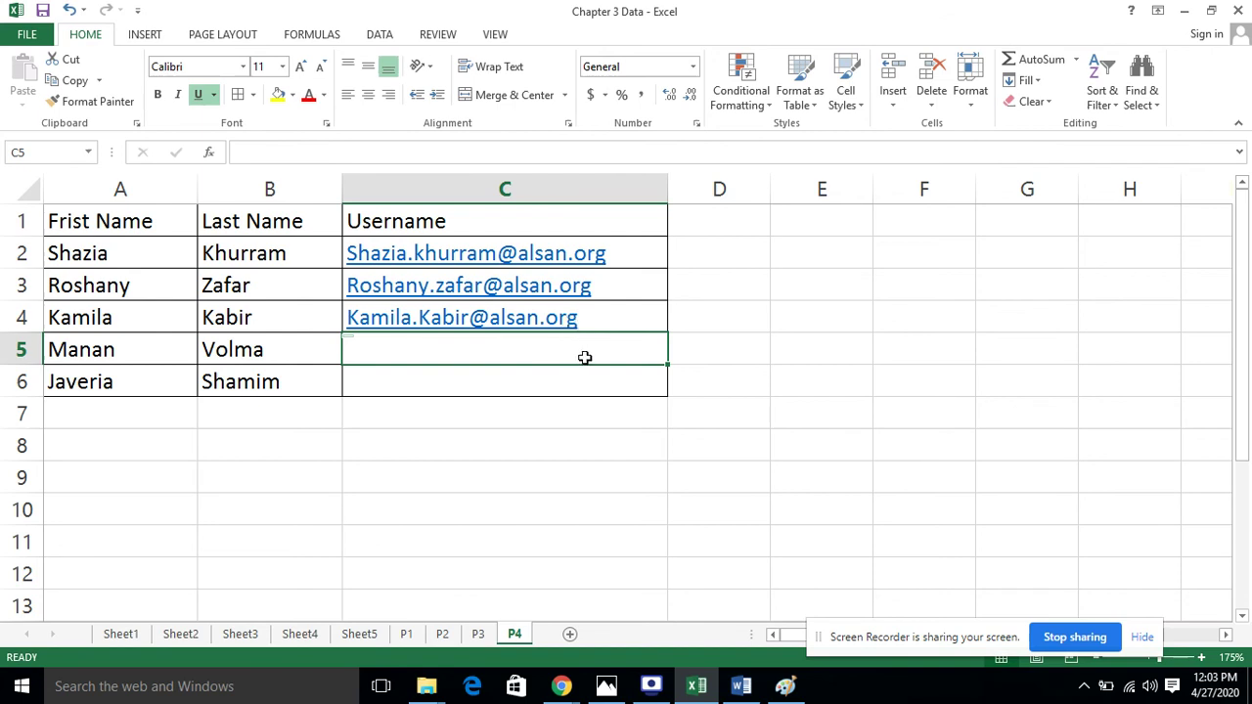
Delete the usernames in cells C3:C7
left_click(690, 320)
left_click(576, 473)
left_click_drag(551, 413, 550, 290)
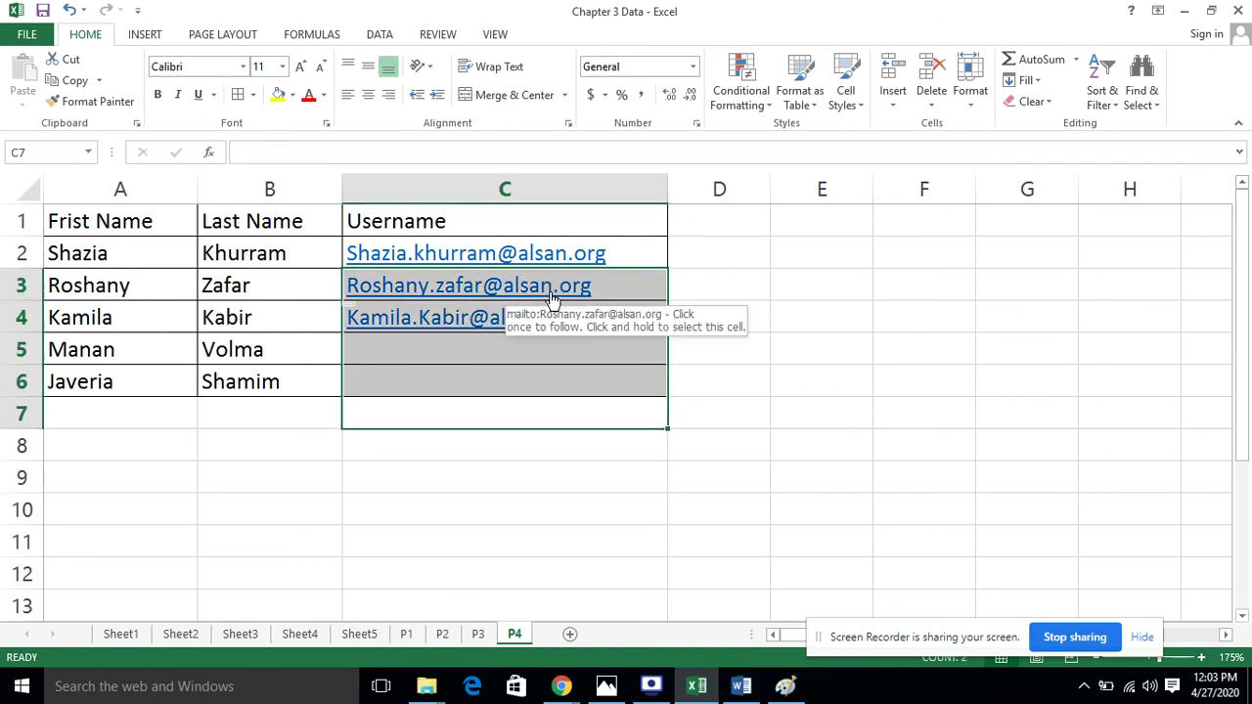
key("Delete")
Delete the remaining address by clearing C2:C9, then return to cell C2
left_click(774, 321)
left_click(523, 289)
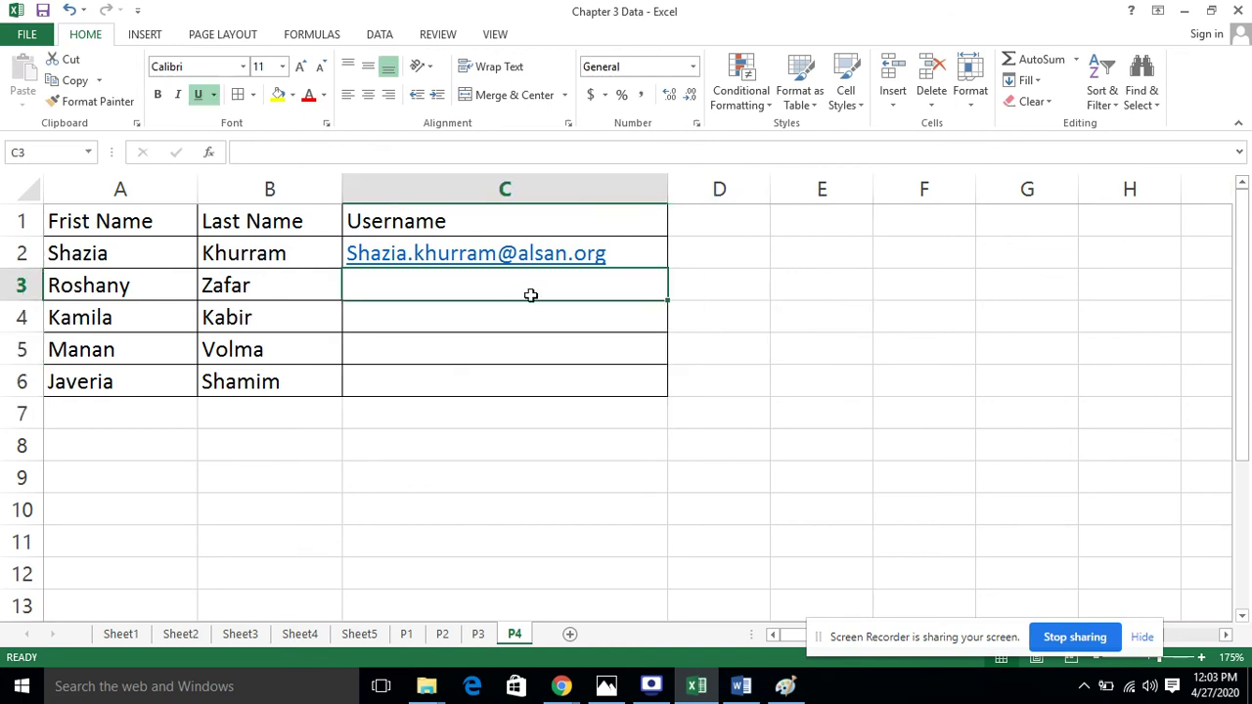
left_click(642, 418)
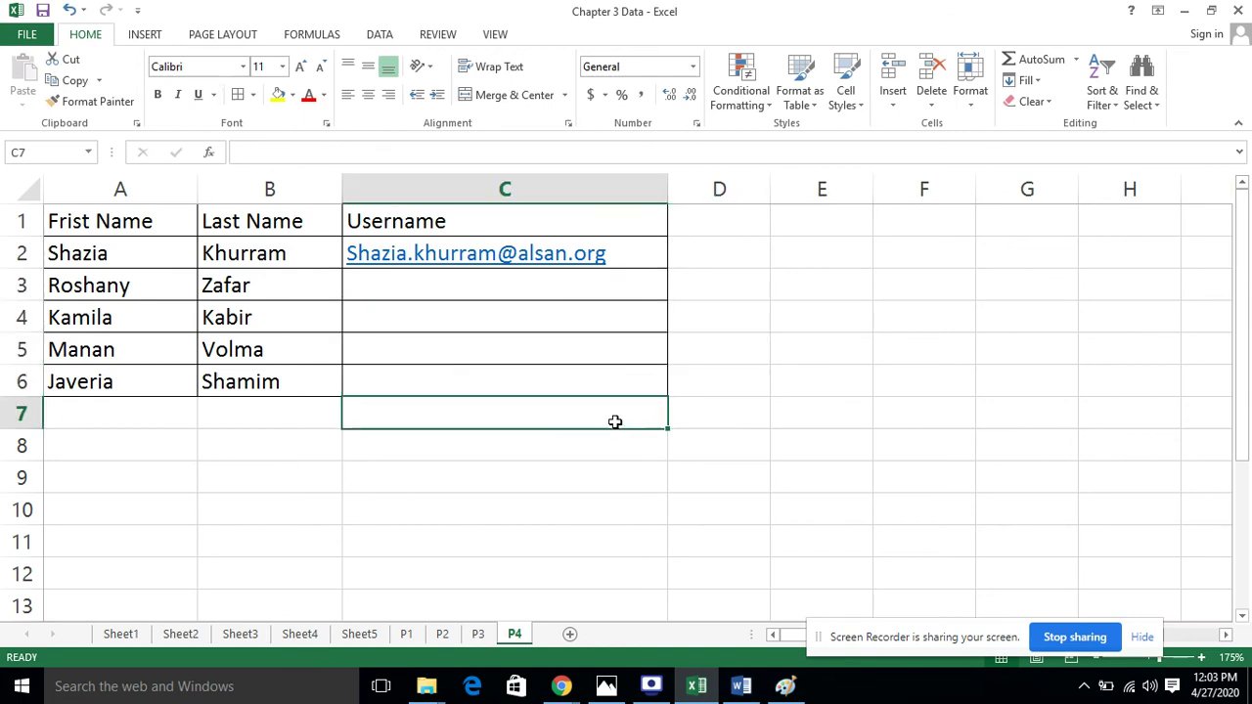
left_click(404, 289)
left_click(567, 445)
left_click_drag(553, 484, 529, 266)
key("Delete")
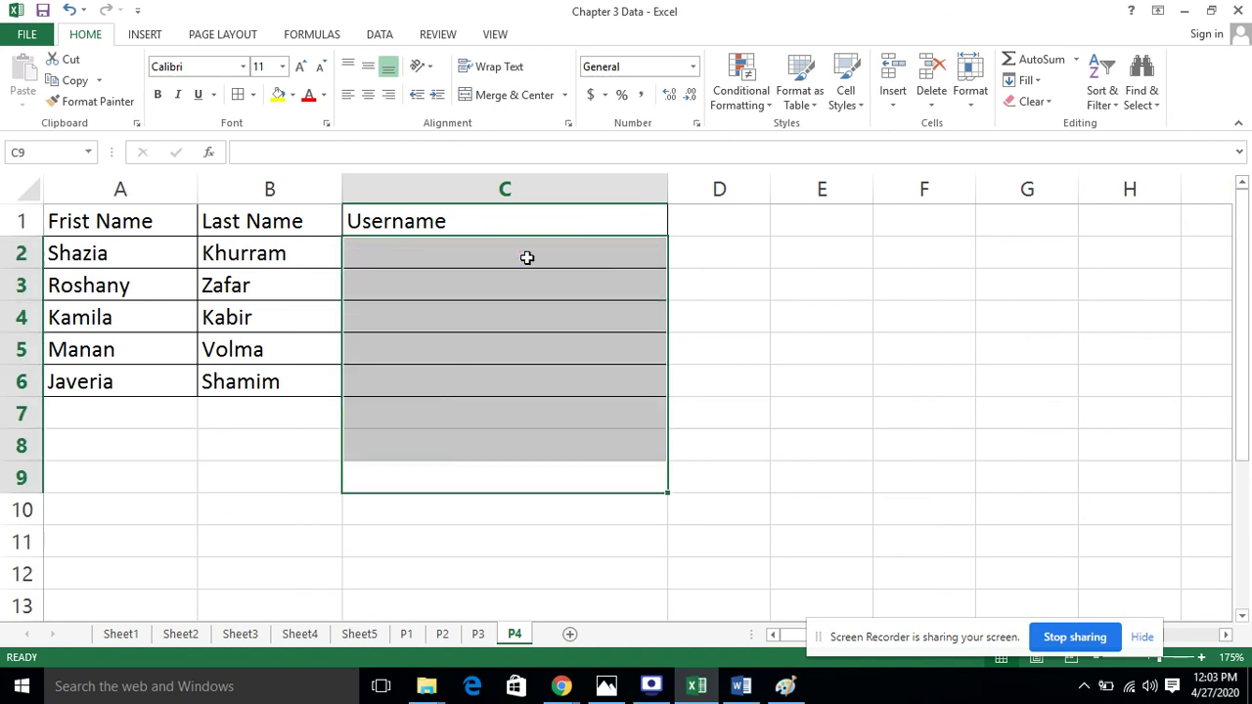
left_click(733, 307)
left_click(559, 260)
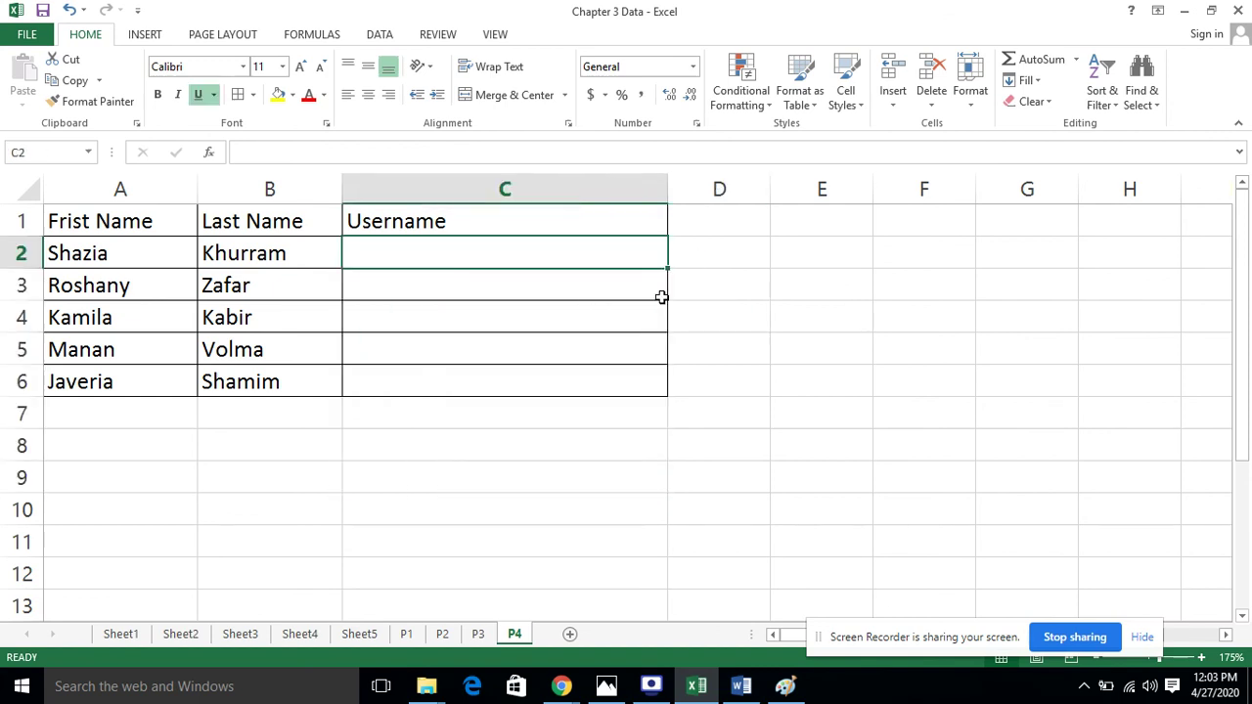
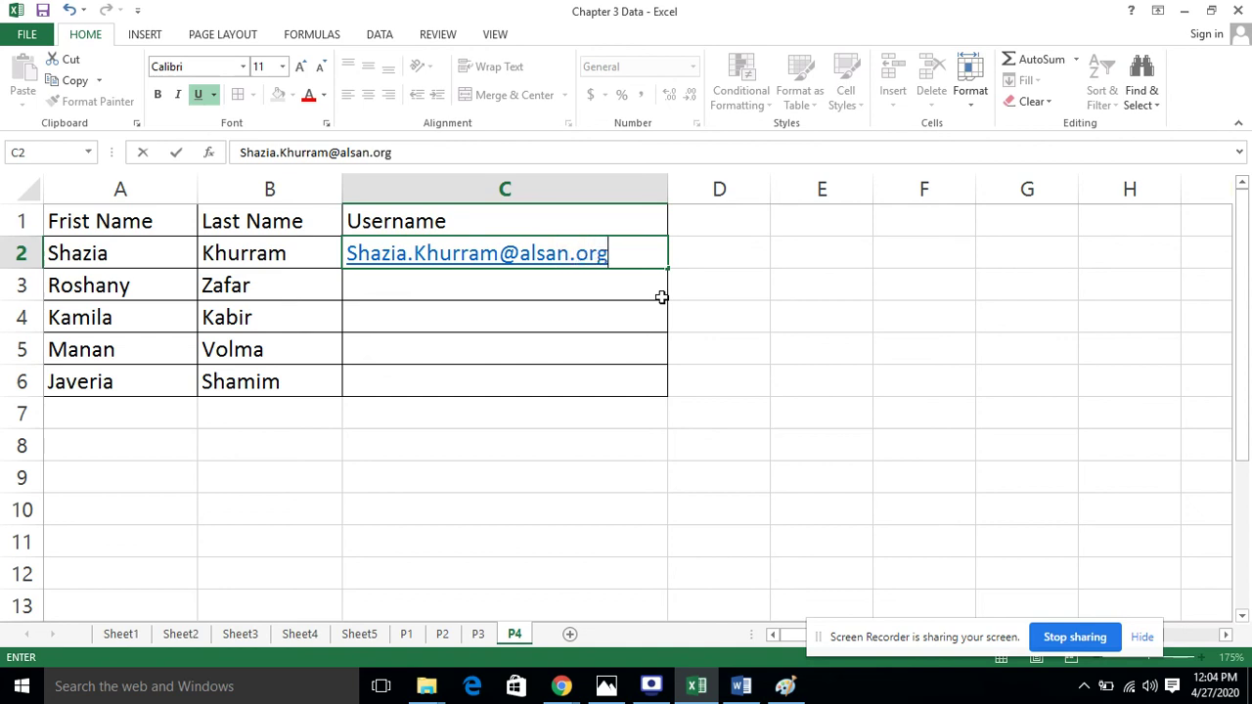
Enter capitalised first-dot-last usernames for the first two people in C2 and C3, accepting AutoComplete for C3
key("Return")
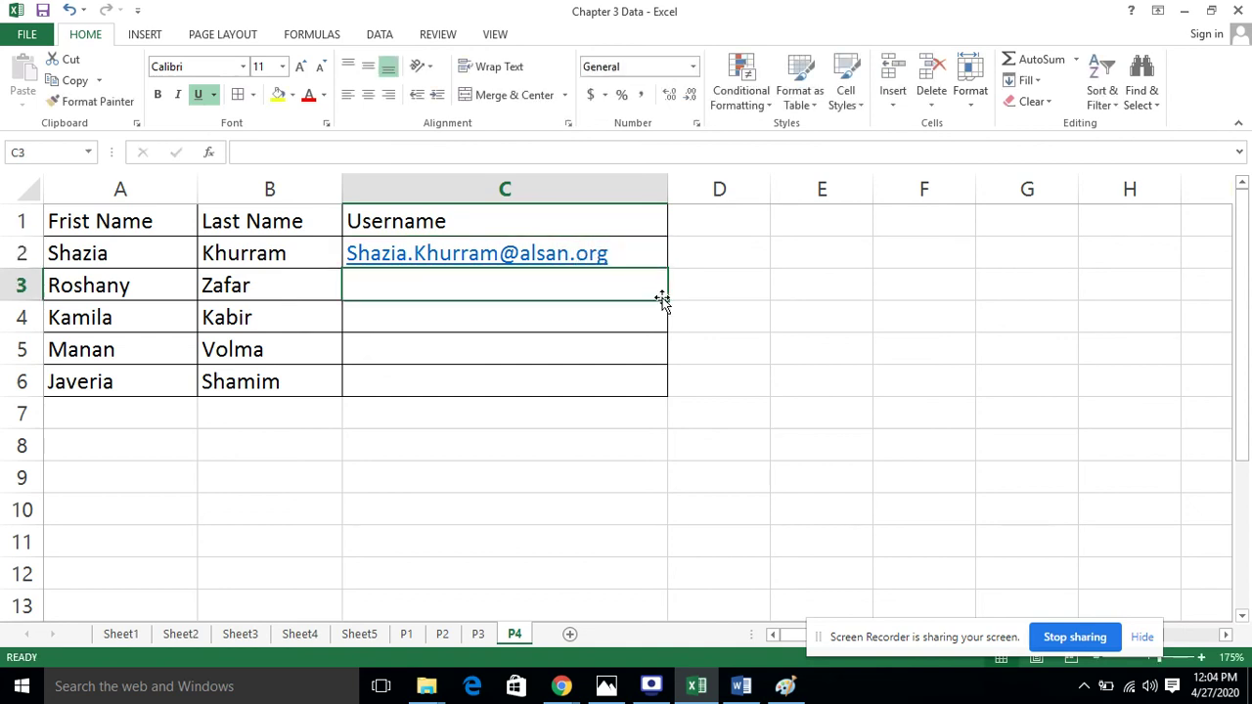
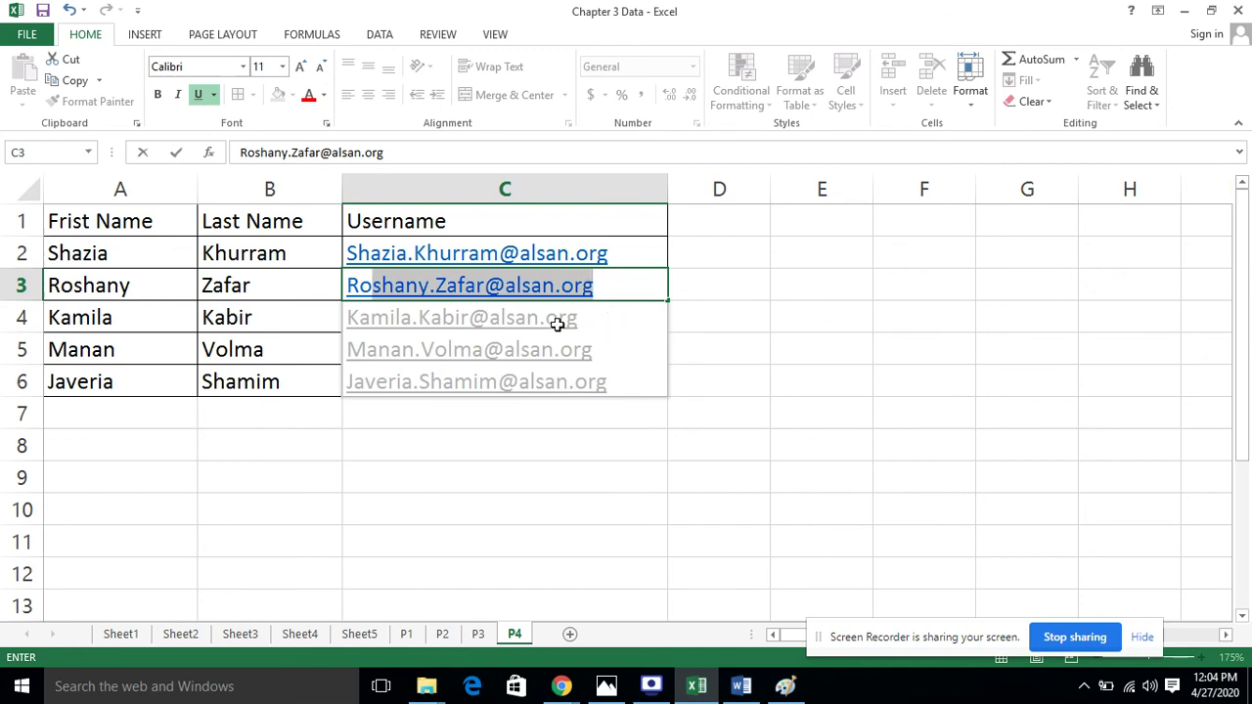
left_click(635, 284)
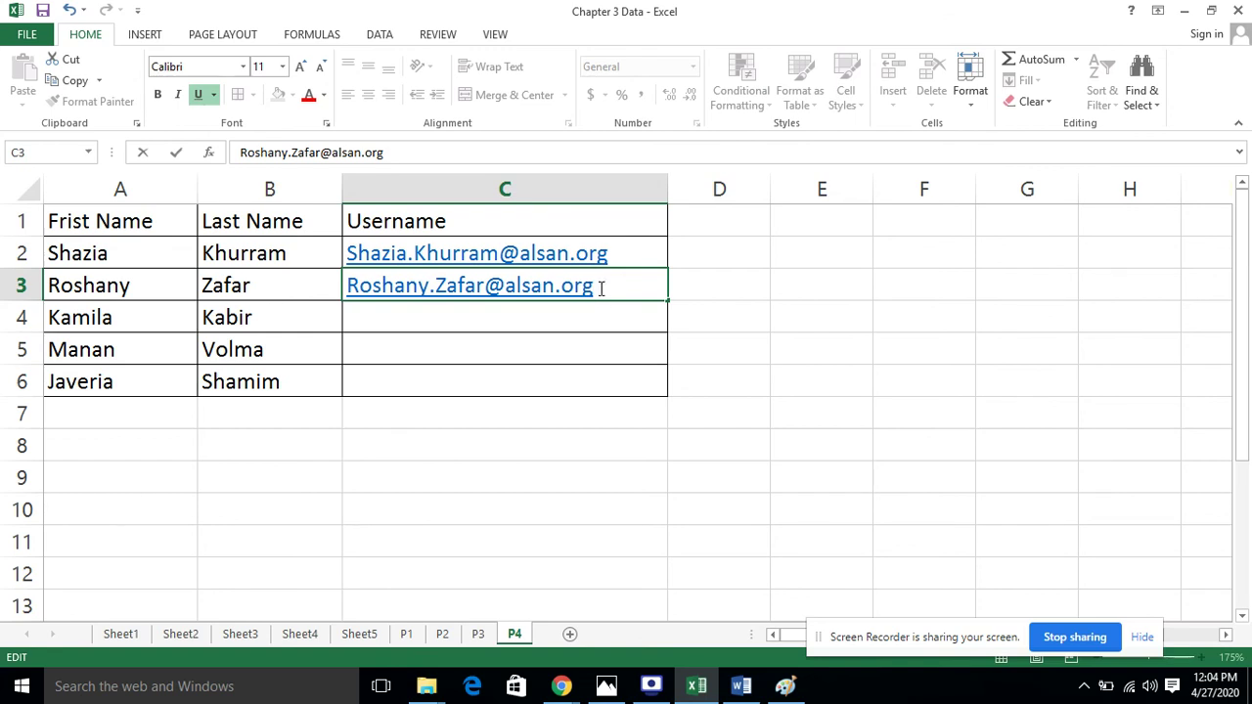
key("Return")
left_click(777, 313)
left_click(471, 325)
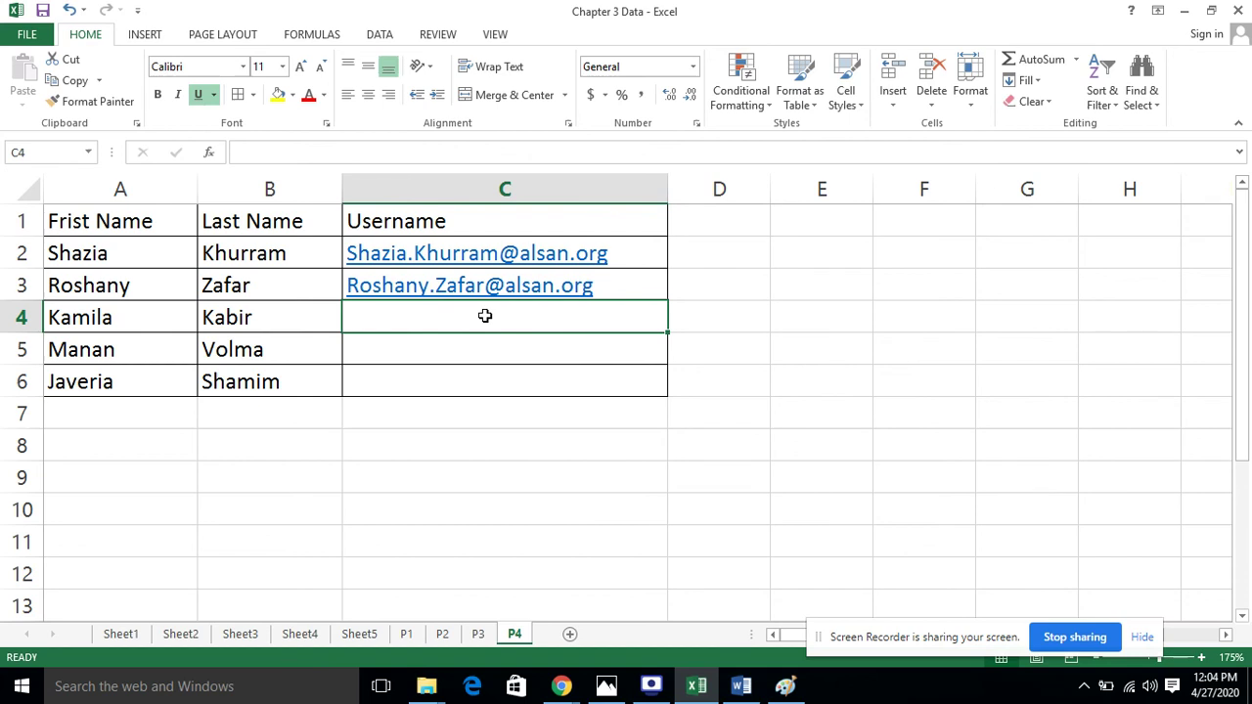